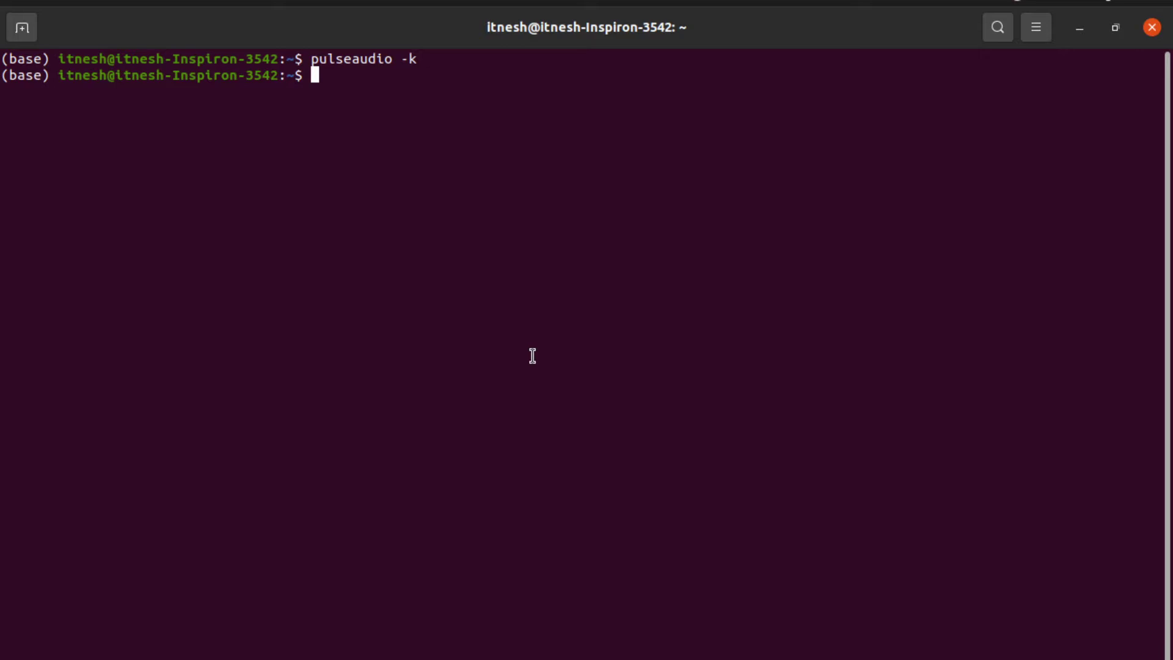
# Step: Run sudo apt install spyder in the terminal and enter the sudo password
pyautogui.write('sudo apt ')
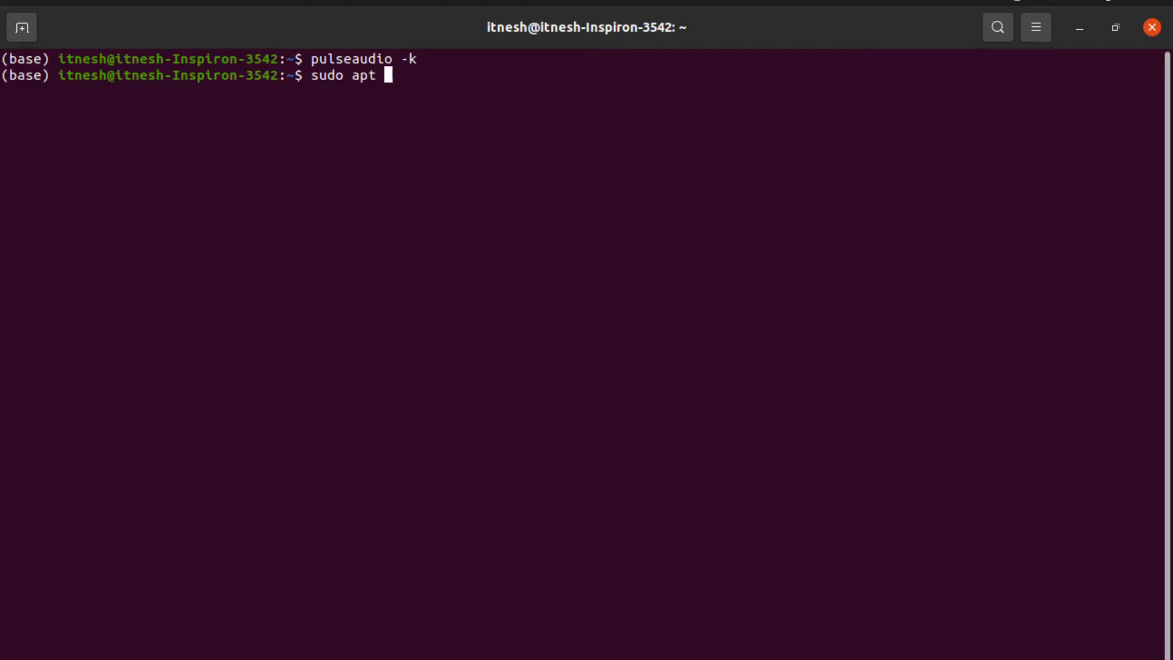
pyautogui.write('install')
pyautogui.write('spydrer')
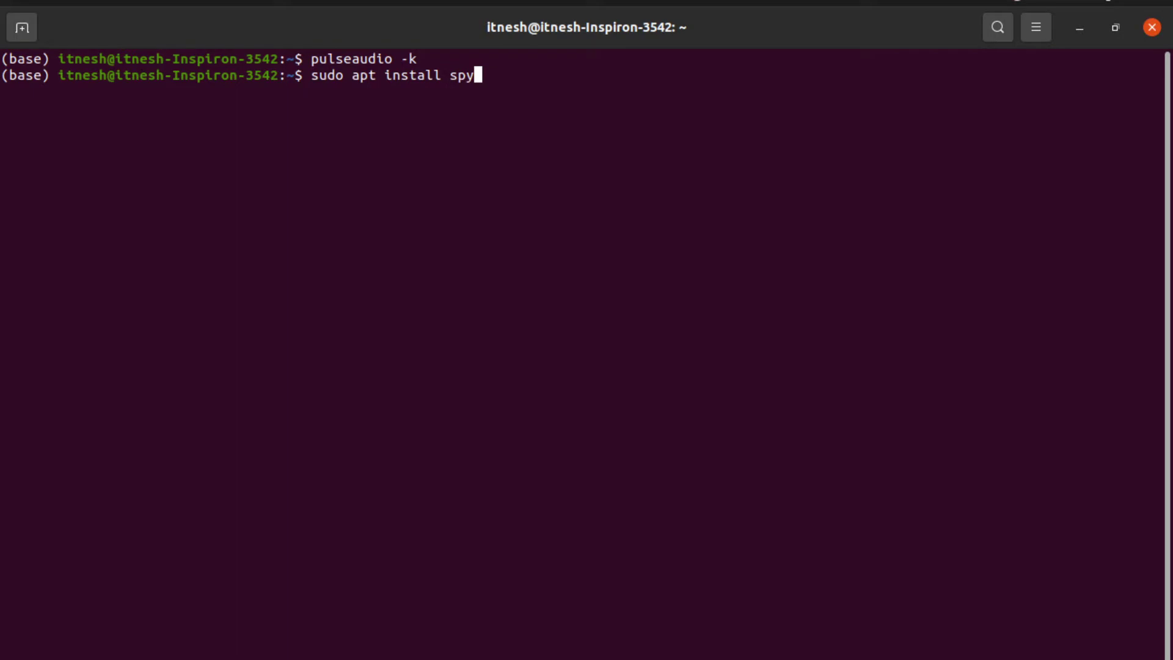
pyautogui.press('BackSpace')
pyautogui.press('BackSpace')
pyautogui.press('BackSpace')
pyautogui.write('er')
pyautogui.press('Return')
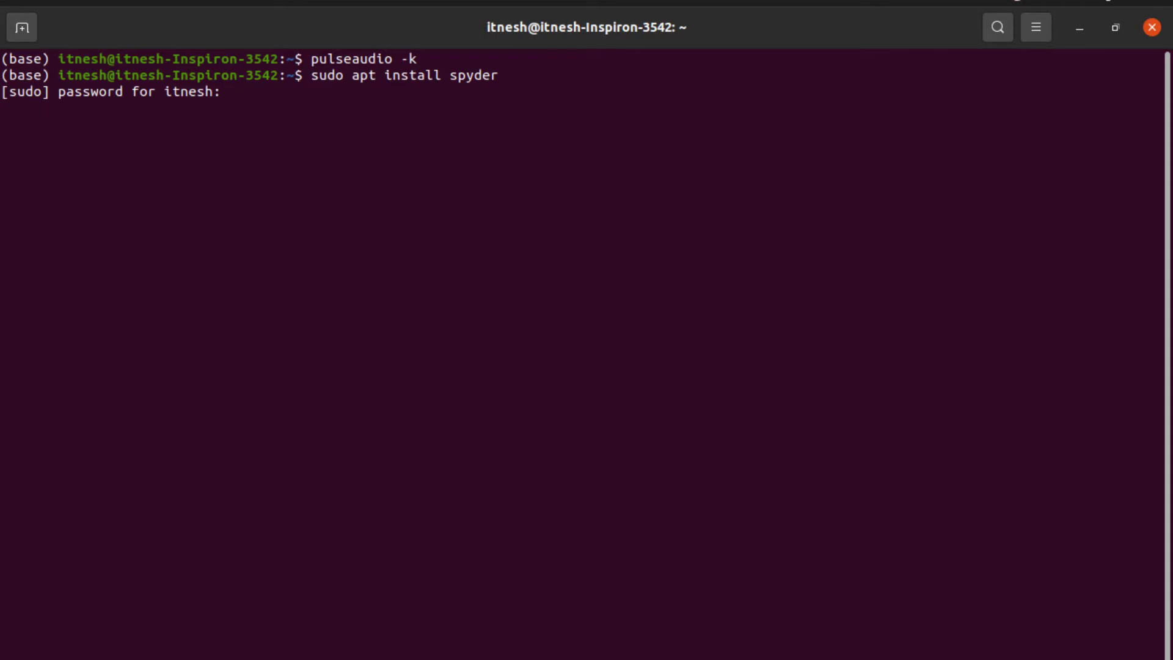
pyautogui.press('Return')
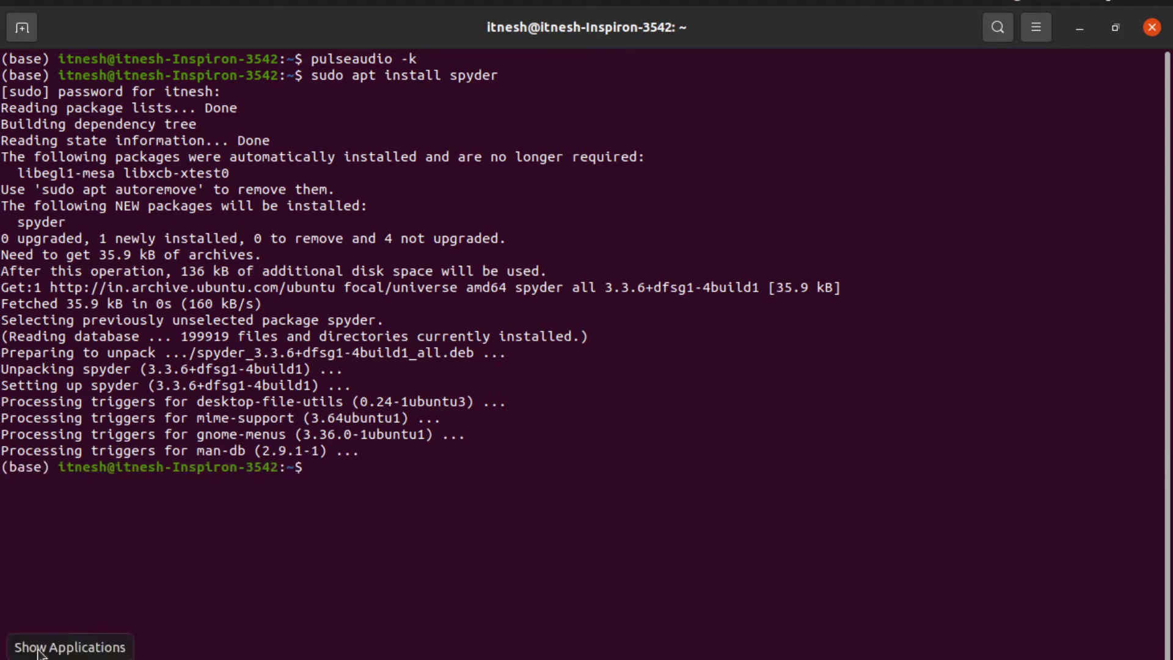
# Step: Open the application overview and search for Spyder ('spl')
pyautogui.press('super+a')
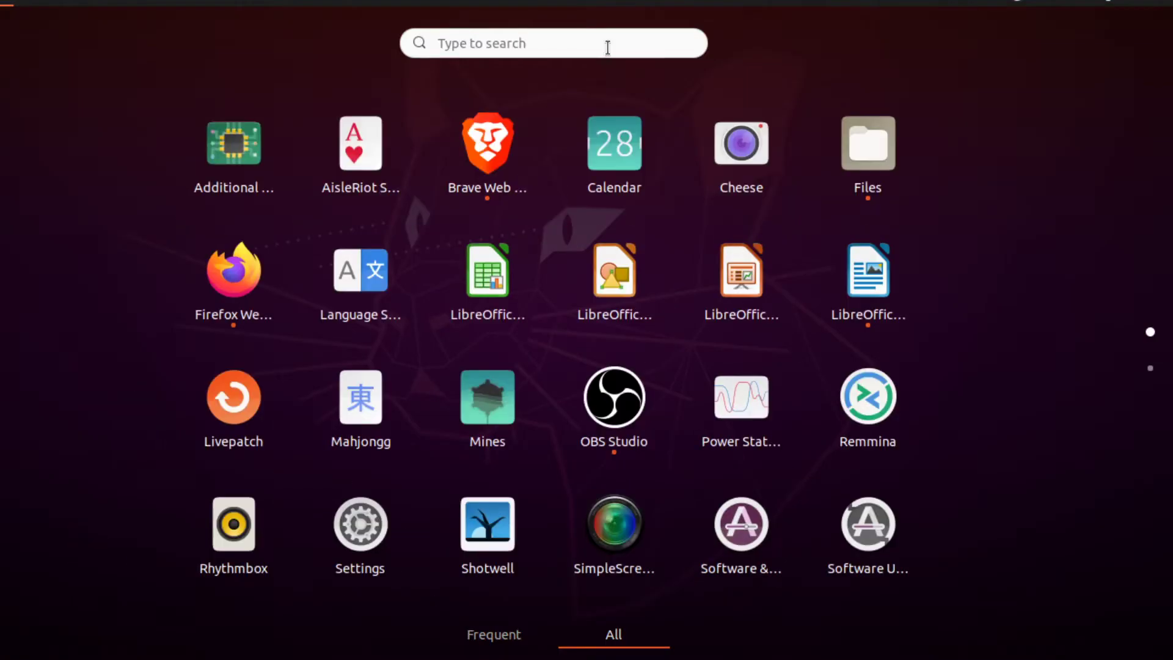
pyautogui.click(608, 47)
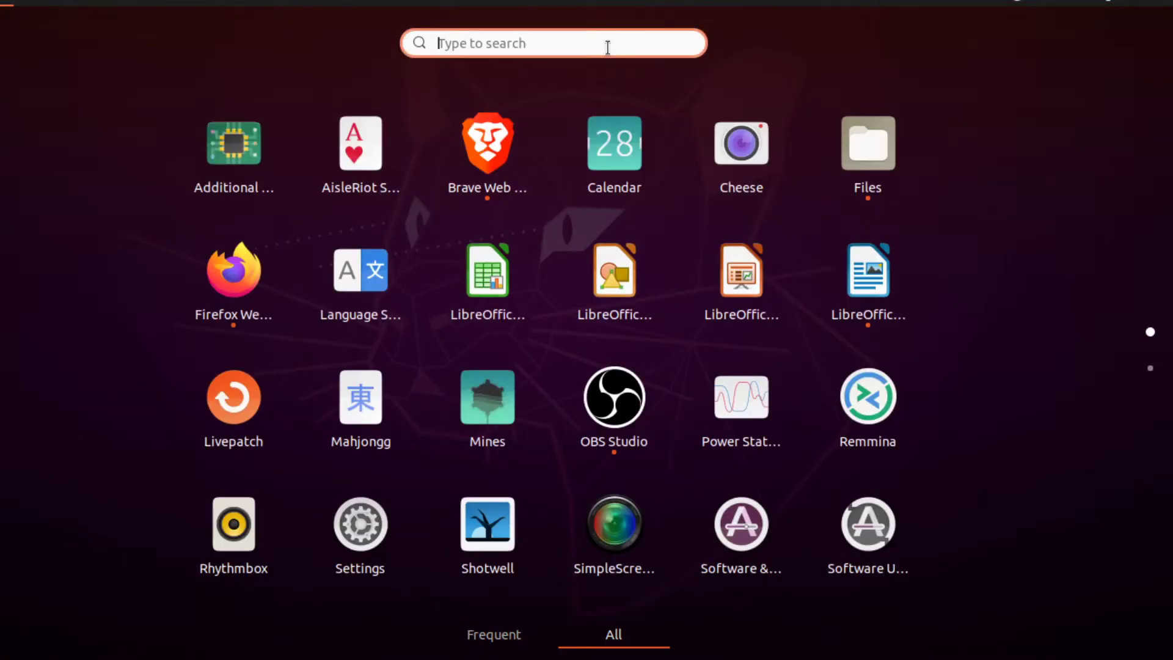
pyautogui.write('spl')
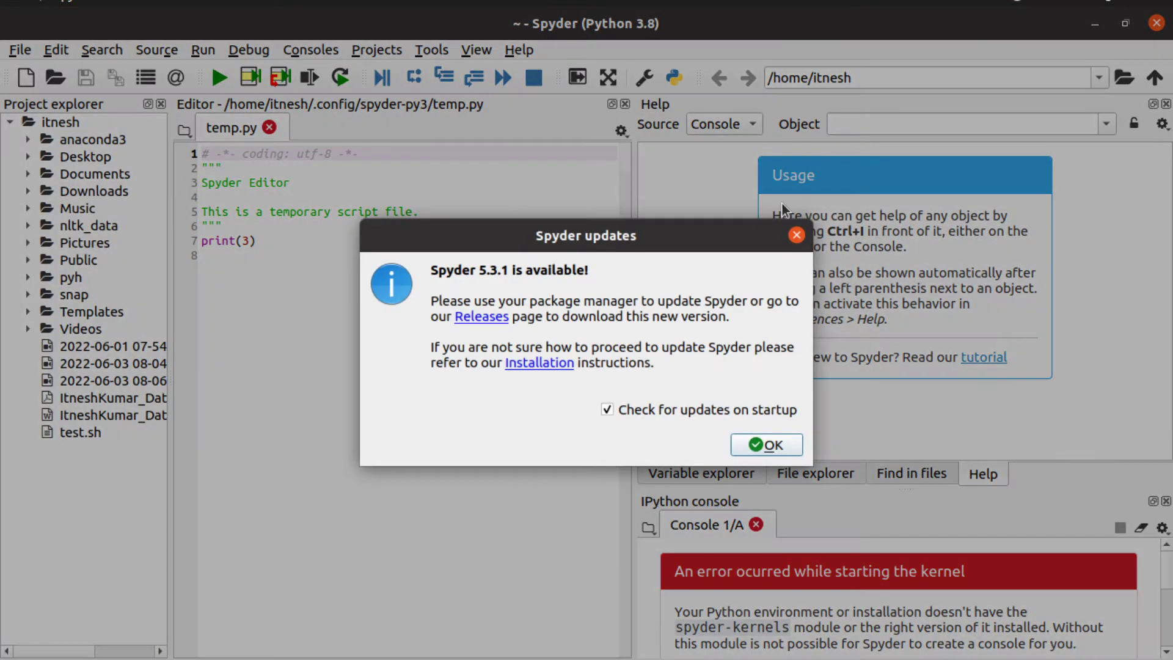
# Step: Dismiss the update notice, set the Python interpreter to Default, and restart the console
pyautogui.click(796, 235)
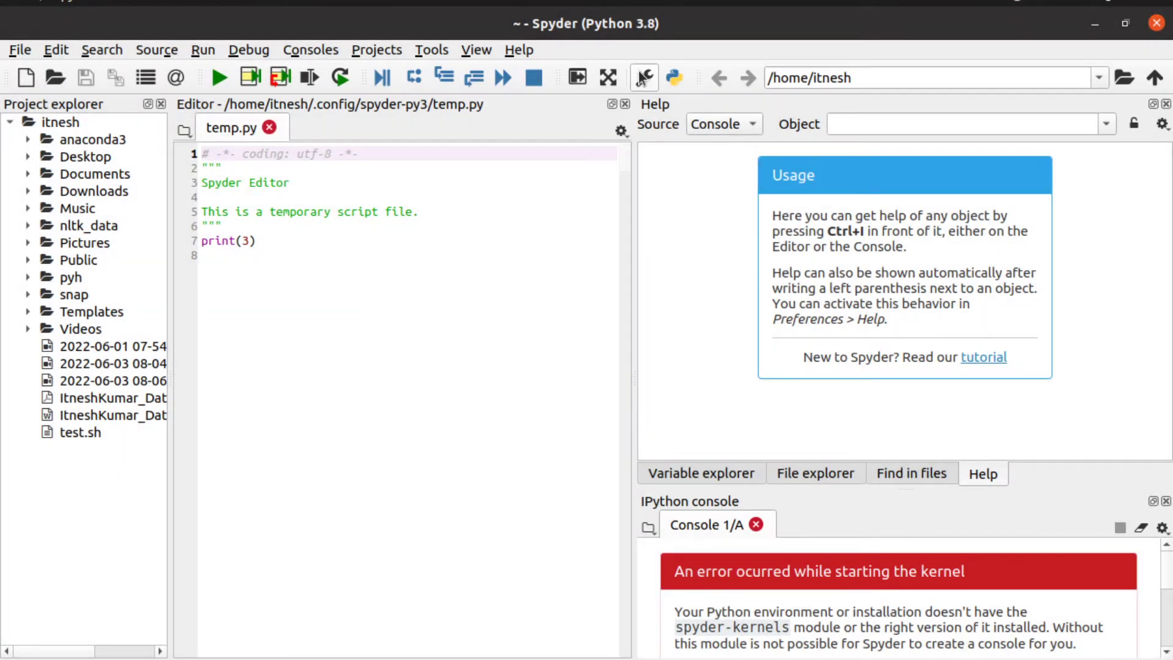
pyautogui.click(642, 78)
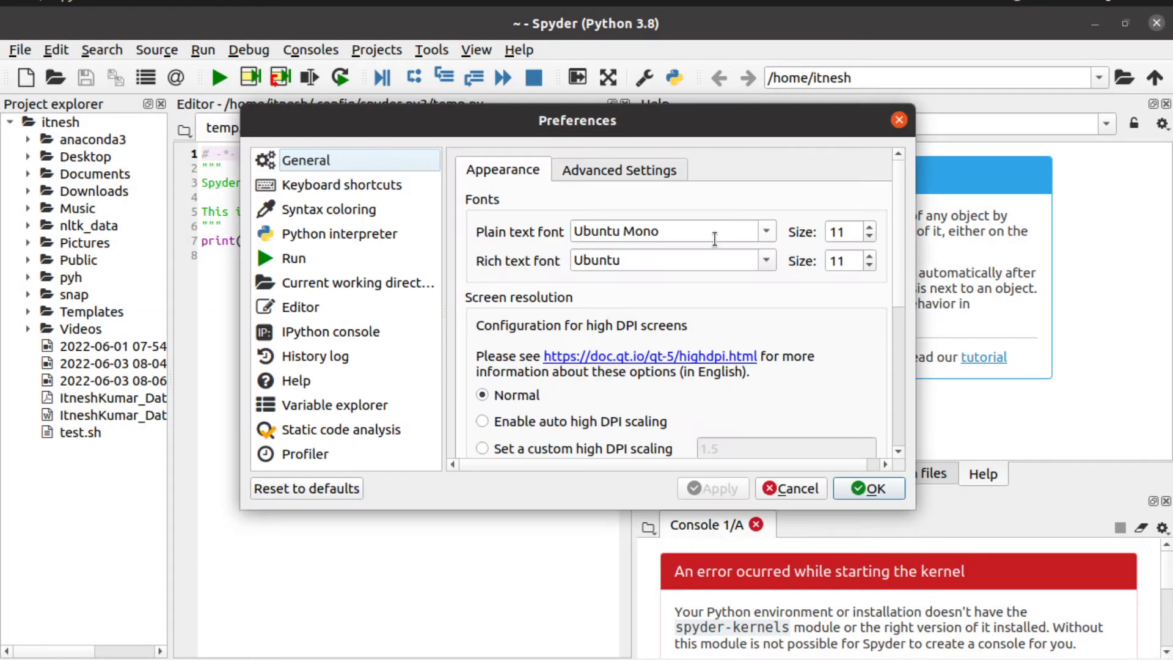
pyautogui.click(313, 211)
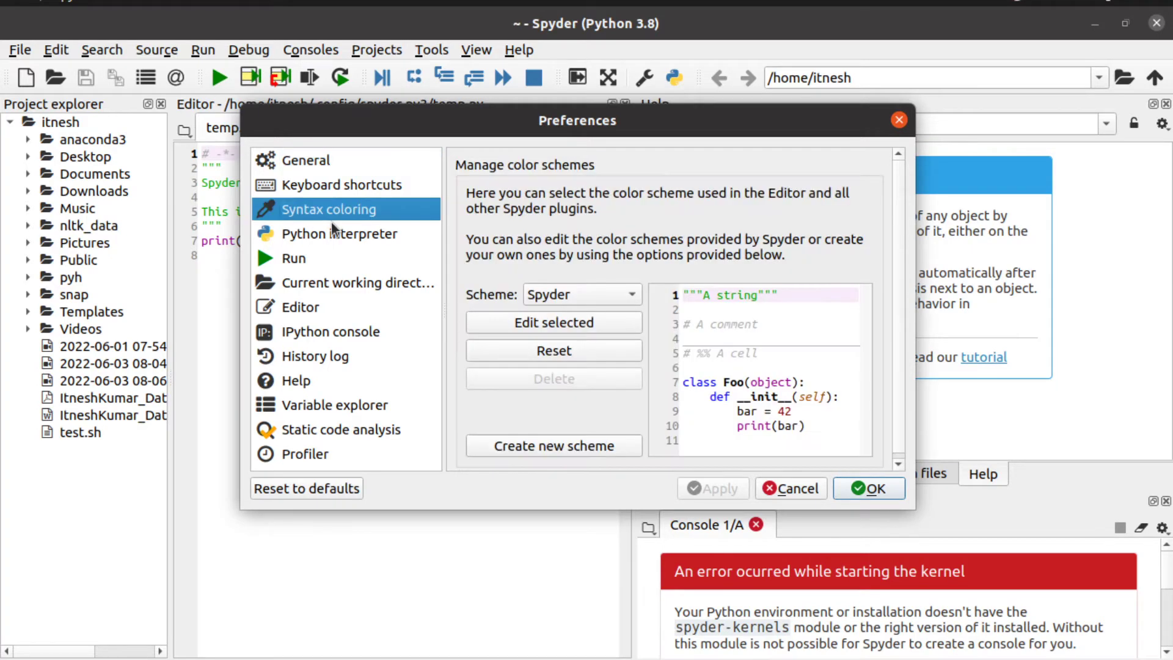
pyautogui.click(333, 228)
pyautogui.click(472, 216)
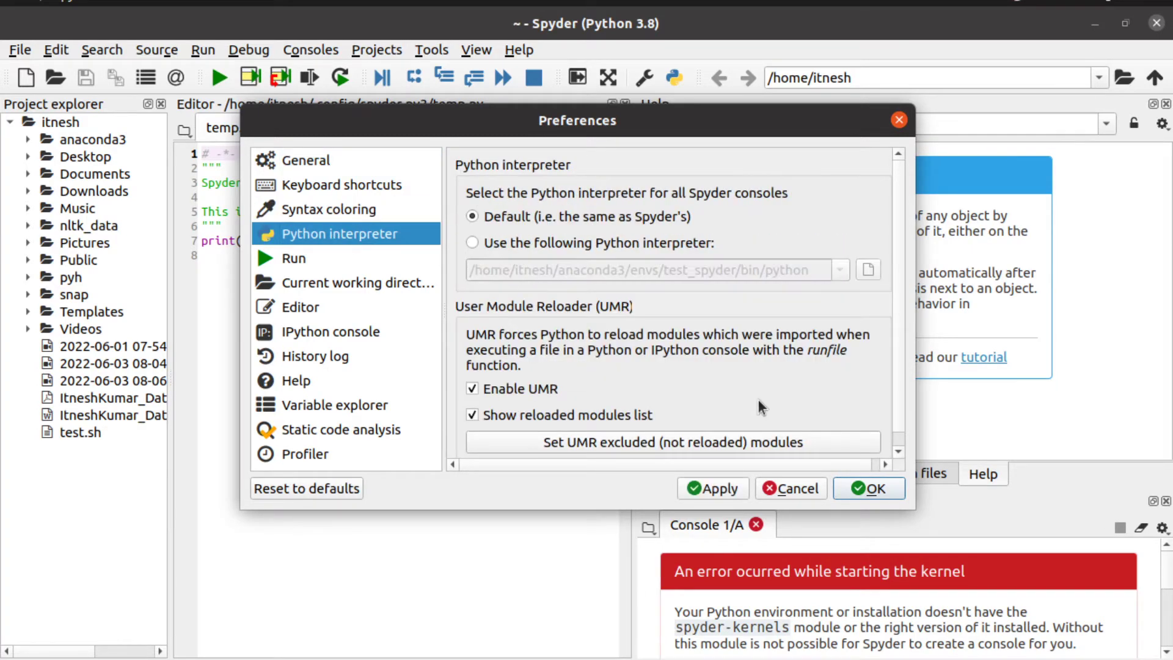
pyautogui.click(883, 493)
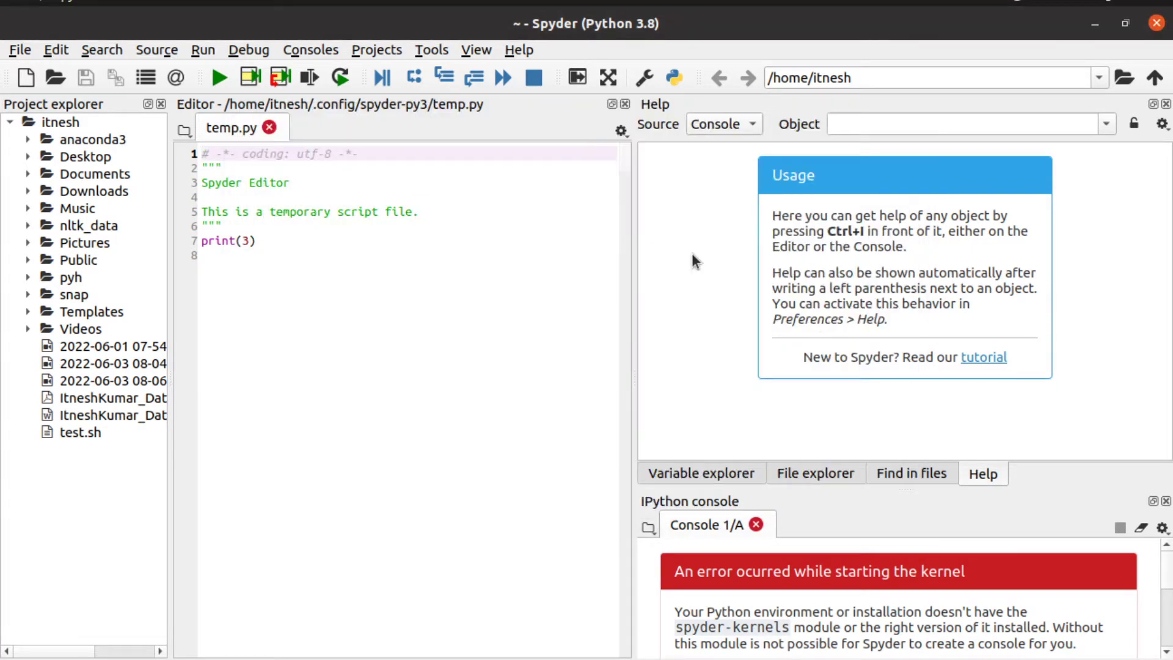
pyautogui.click(755, 525)
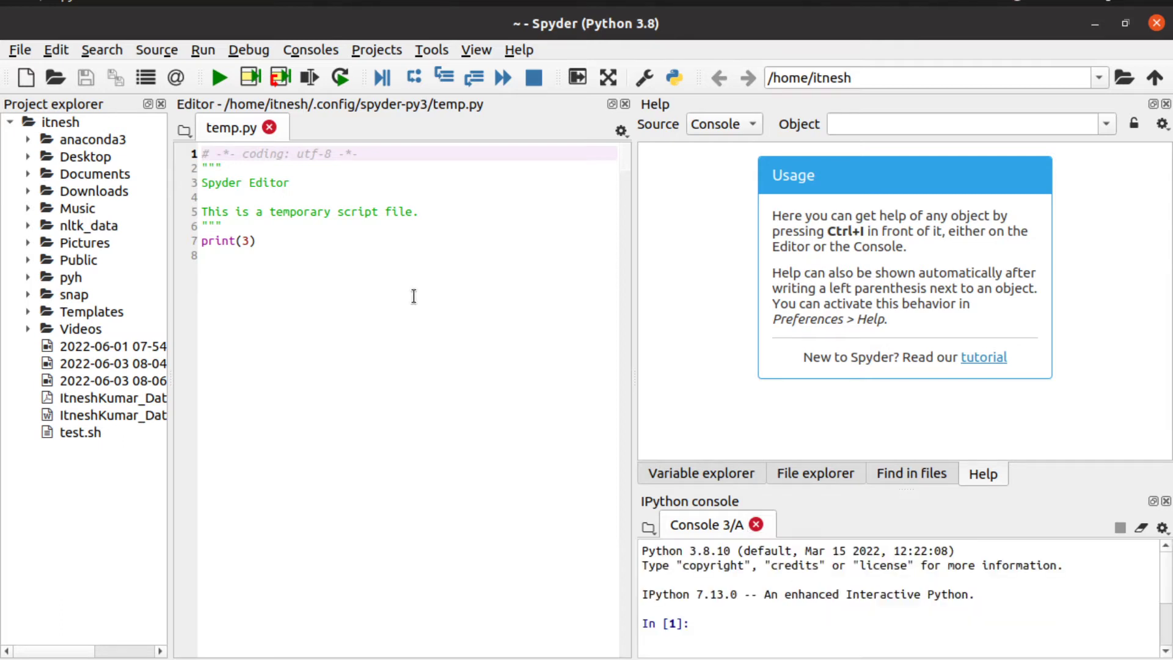
# Step: Select the print(3) line in temp.py and run only that selection
pyautogui.click(263, 240)
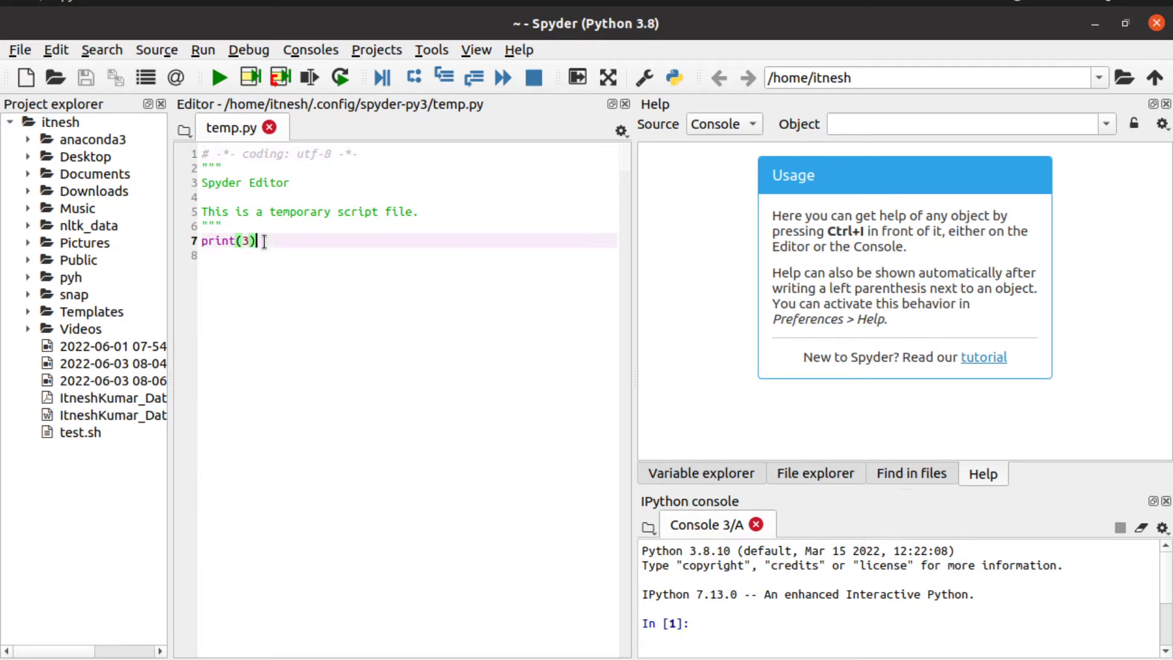
pyautogui.press('Down')
pyautogui.moveTo(288, 243); pyautogui.dragTo(186, 243)
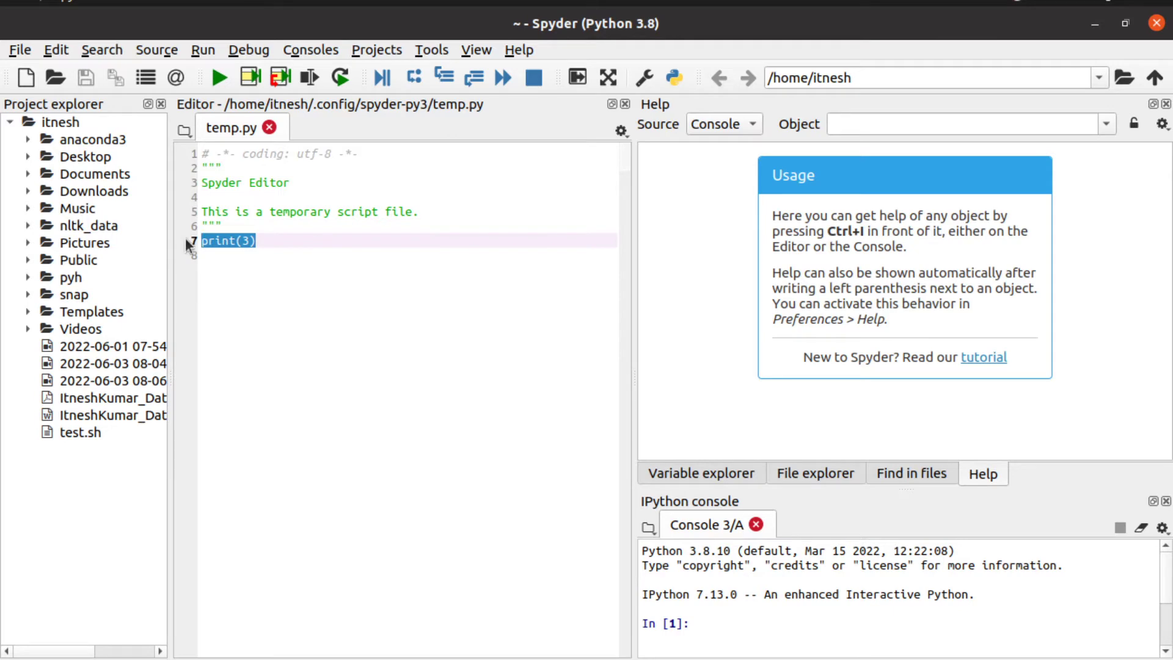
pyautogui.click(203, 52)
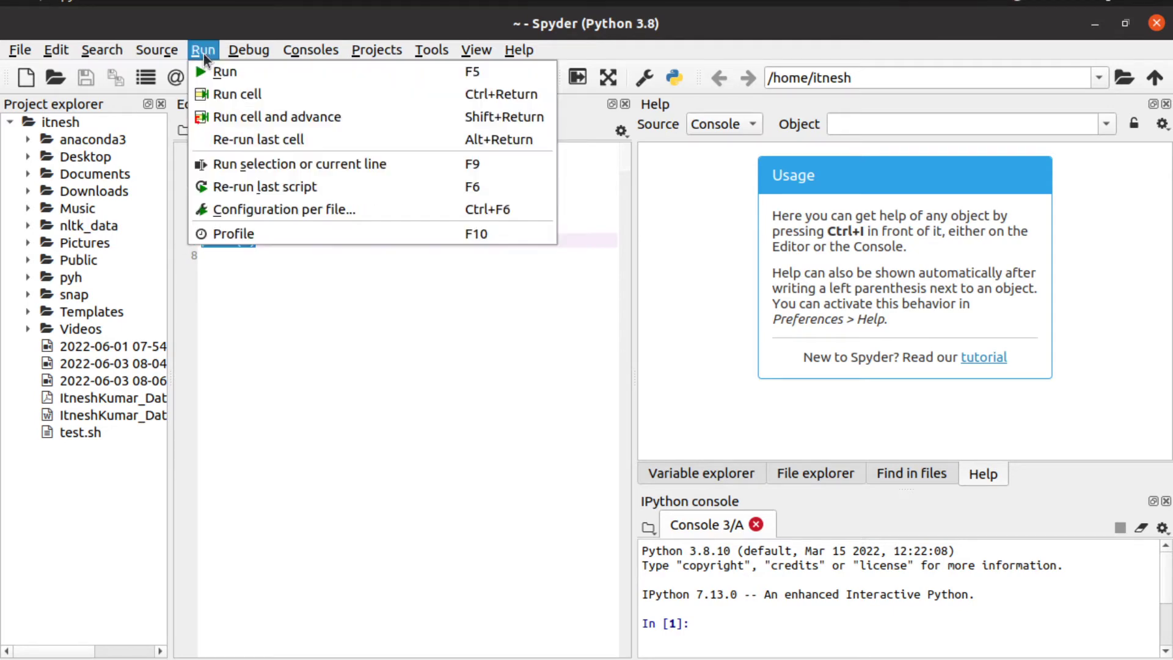
pyautogui.click(276, 157)
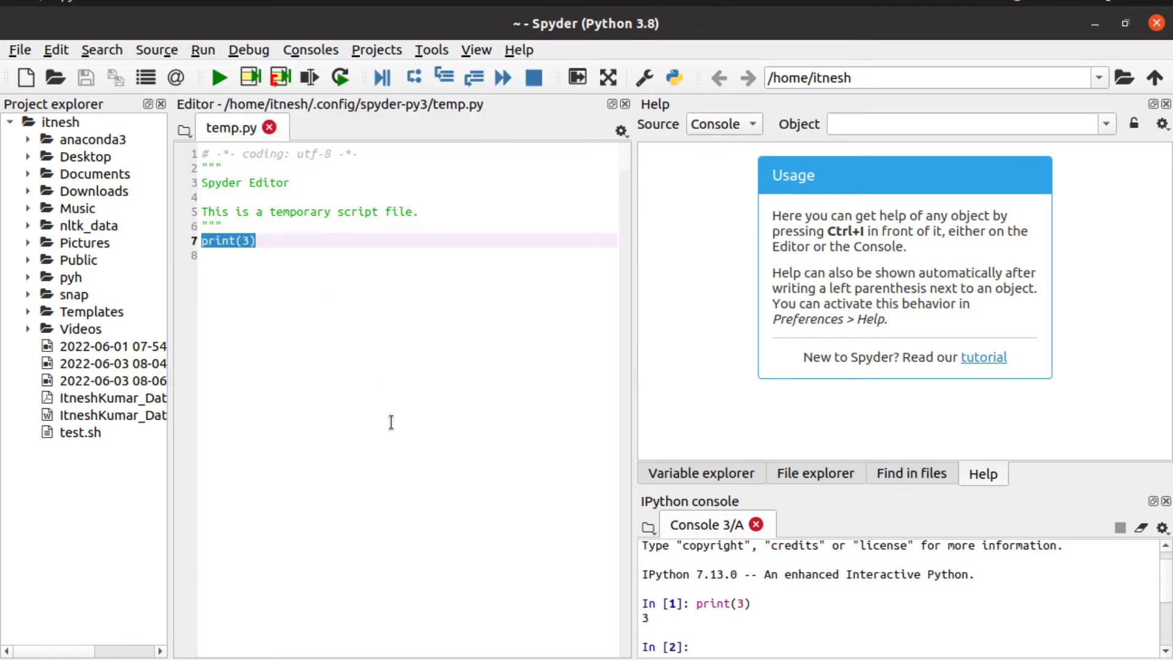
pyautogui.click(309, 249)
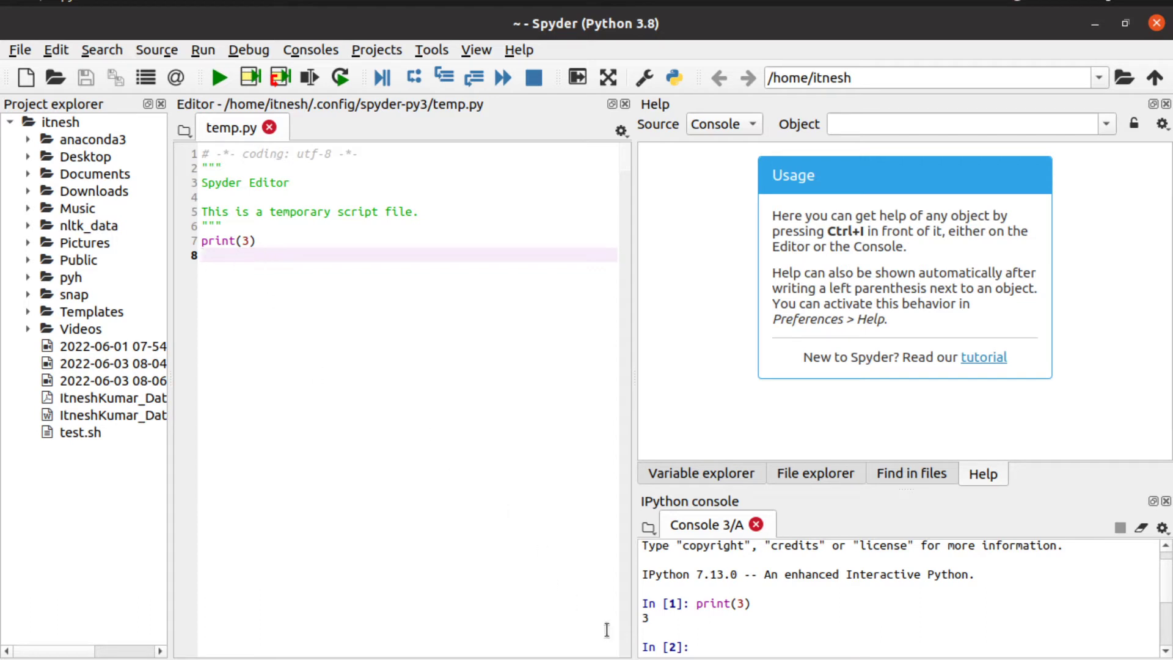
# Step: Run conda create -n test python=3.6 twice in the IPython console and review the error
pyautogui.click(790, 644)
pyautogui.write('conda create')
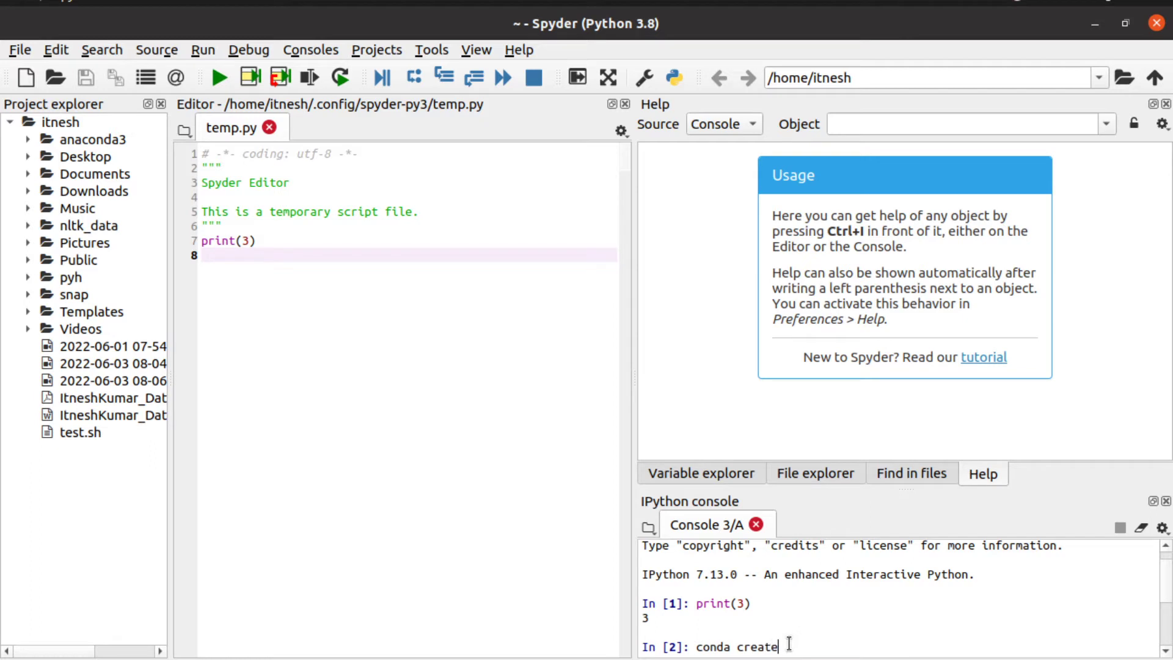
pyautogui.write(' -n test python=3.')
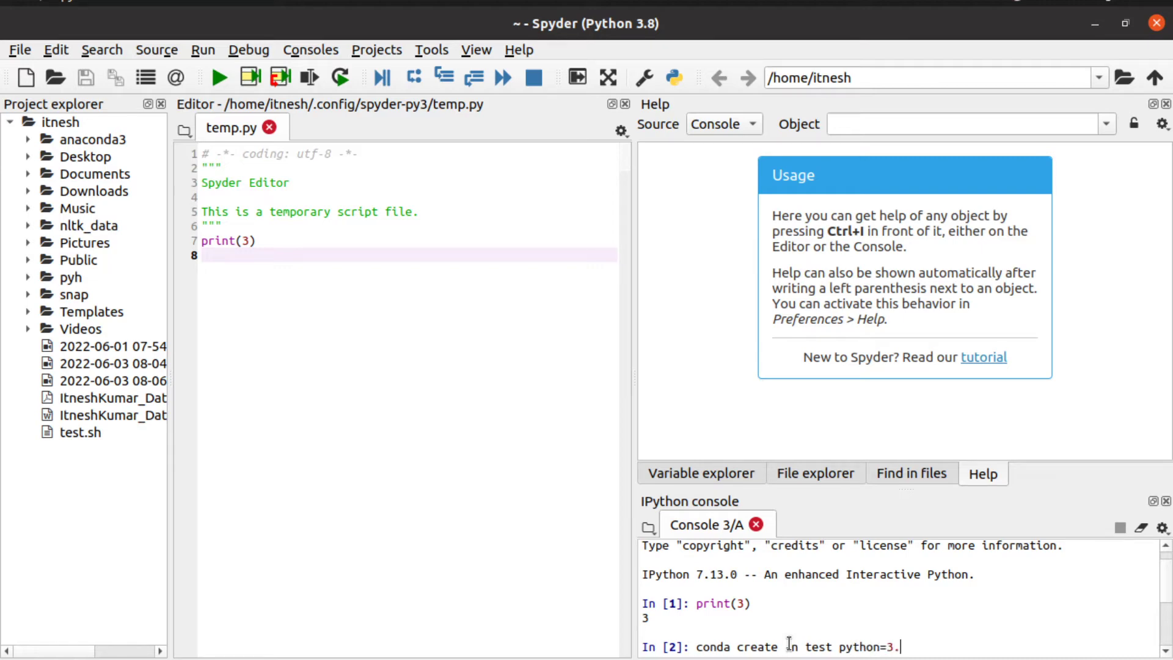
pyautogui.write('6')
pyautogui.press('Return')
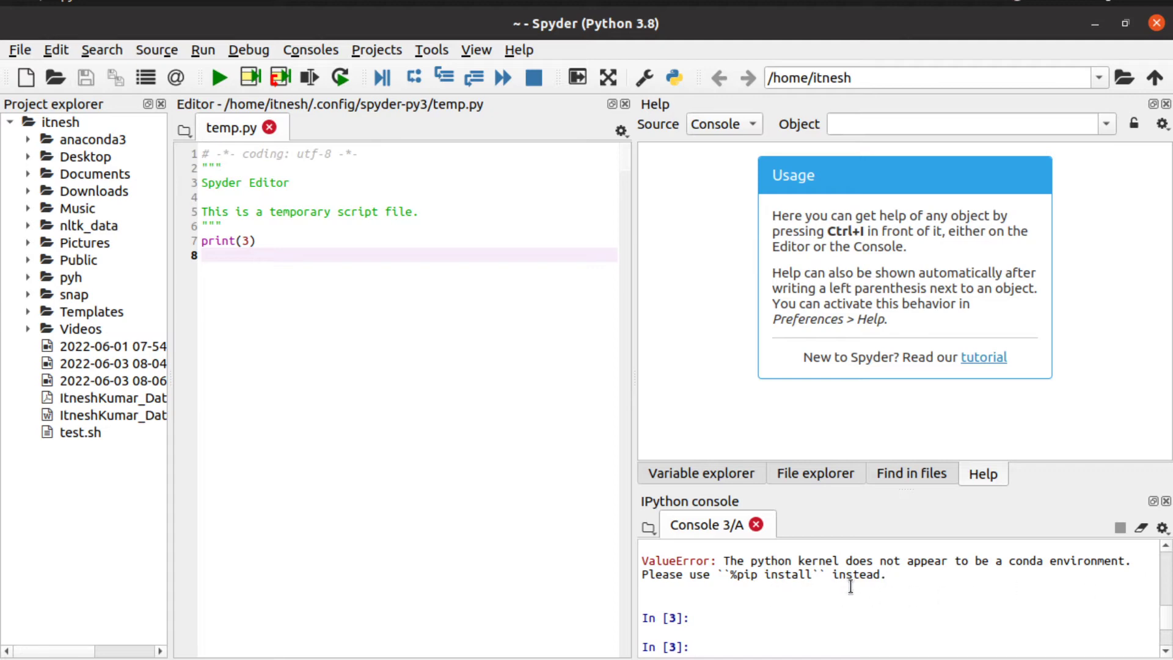
pyautogui.write('conda create -n test python=3.6')
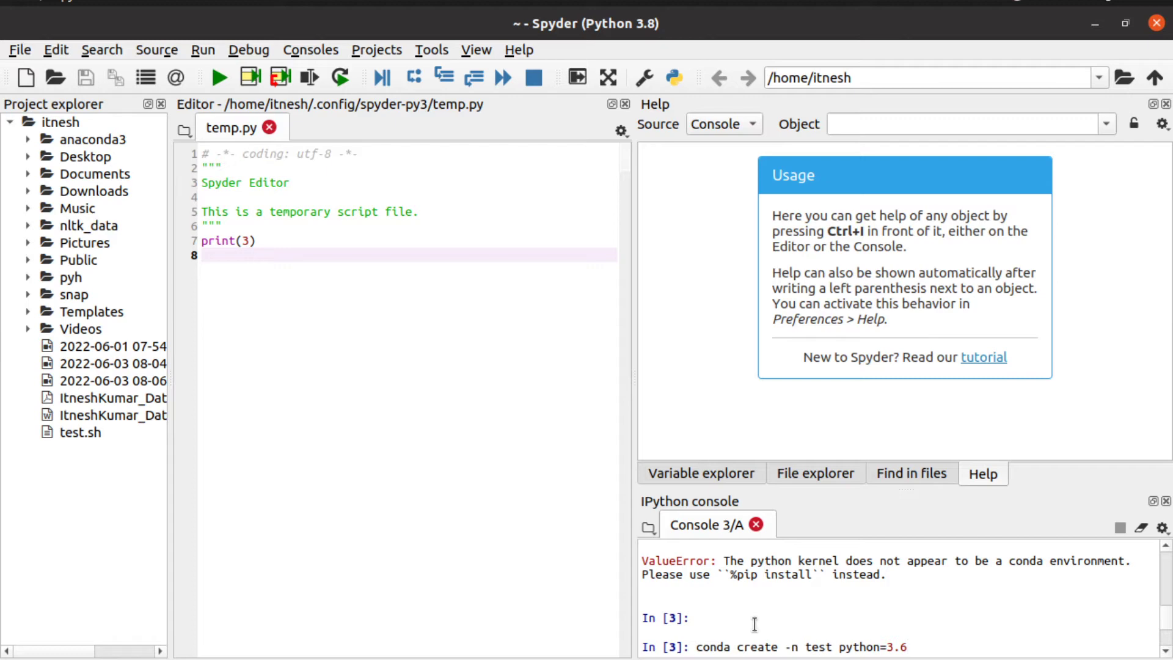
pyautogui.press('Return')
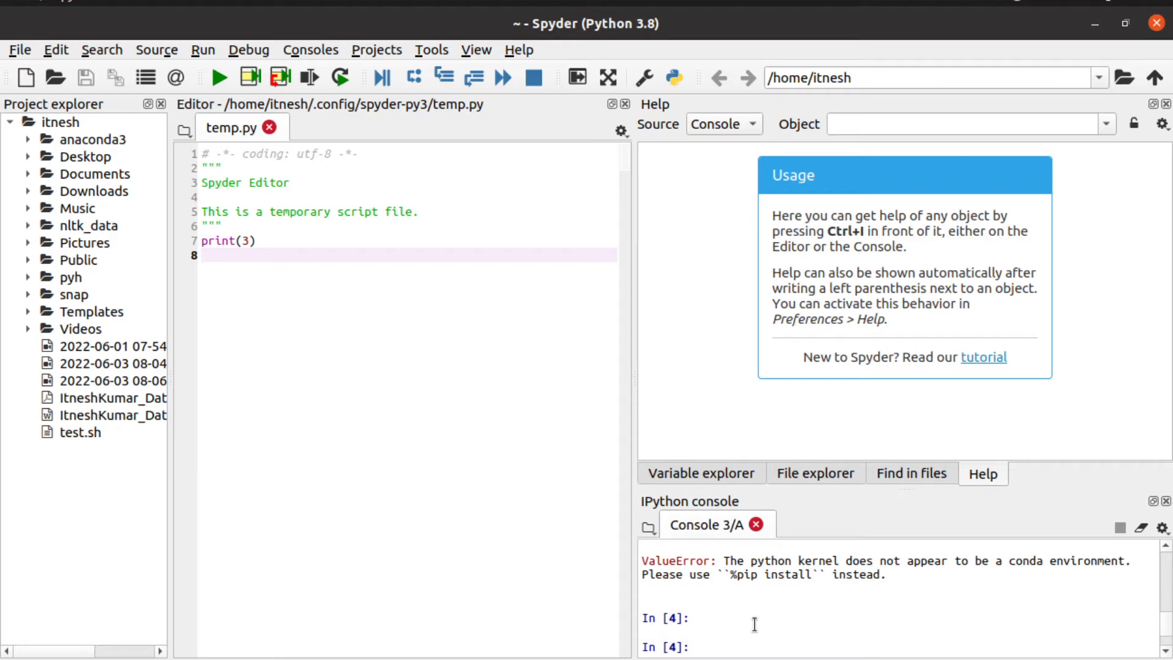
pyautogui.scroll(3, 755, 624)
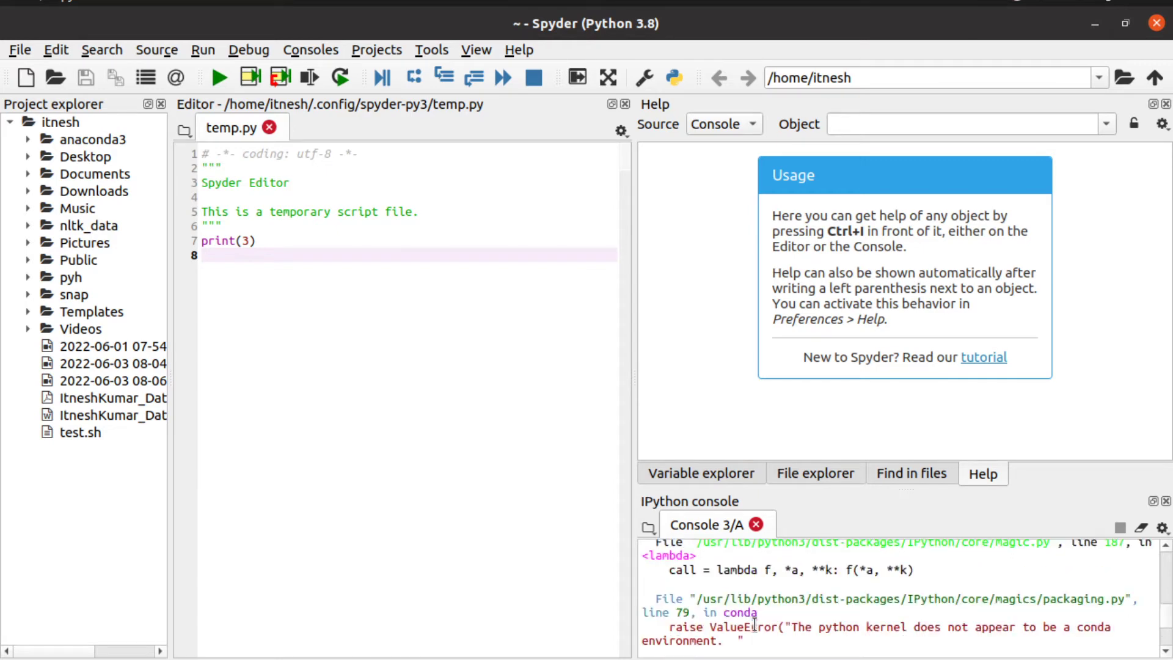
pyautogui.scroll(8, 755, 624)
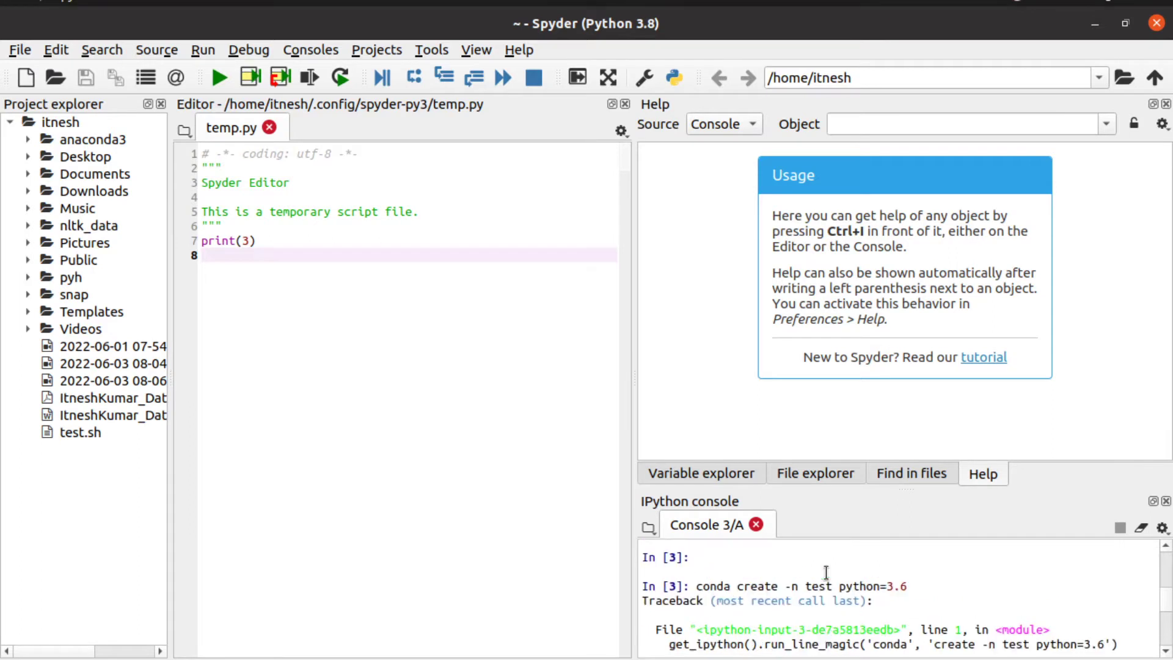
pyautogui.scroll(-1, 877, 636)
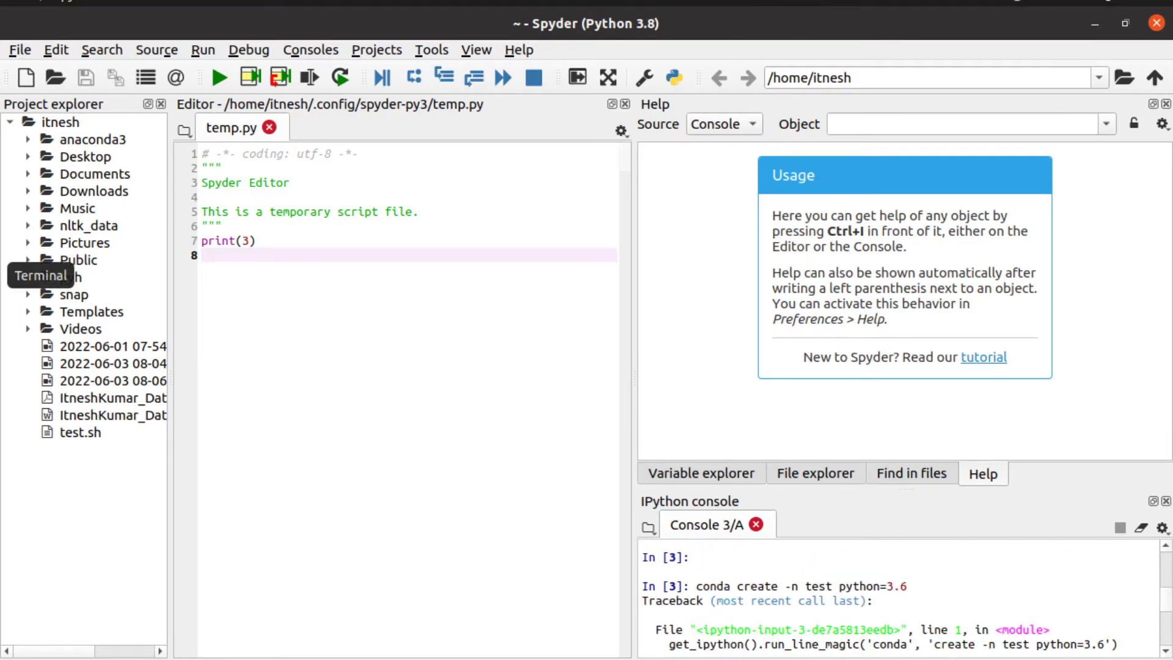
# Step: Back in the terminal, enter the command conda create -n name python=3.6
pyautogui.click(3, 276)
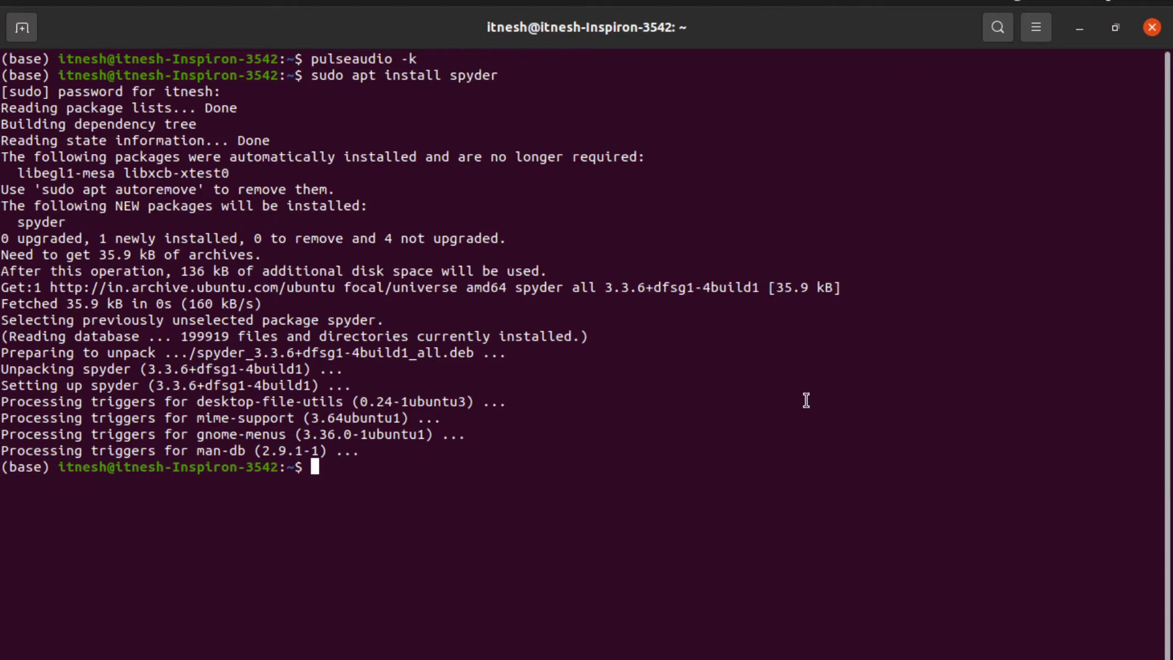
pyautogui.write('conda create -')
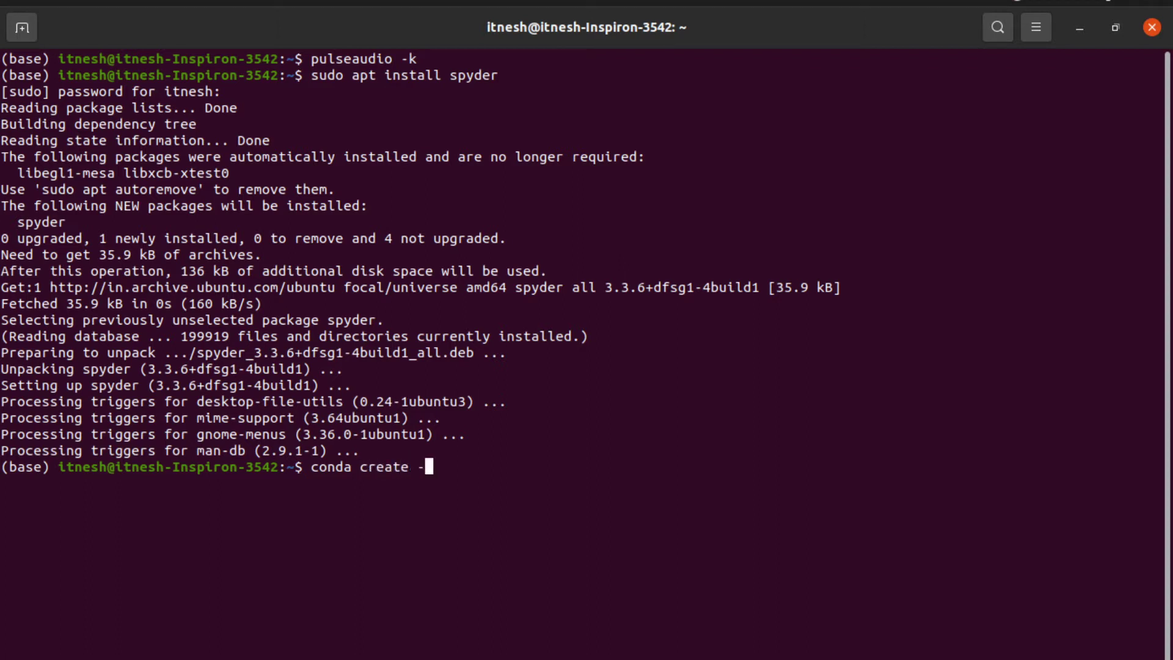
pyautogui.write('n name py')
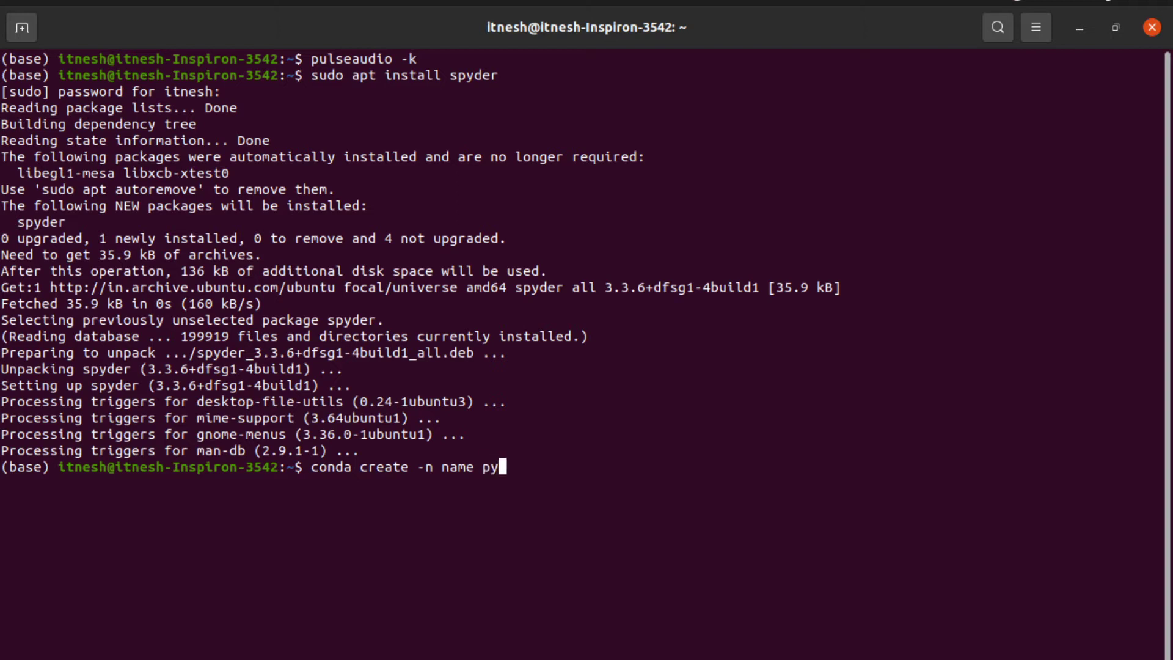
pyautogui.write('thon=3.6')
# Step: Create the 'name' environment with Python 3.6, confirming the package list with y, then return to Spyder
pyautogui.press('Return')
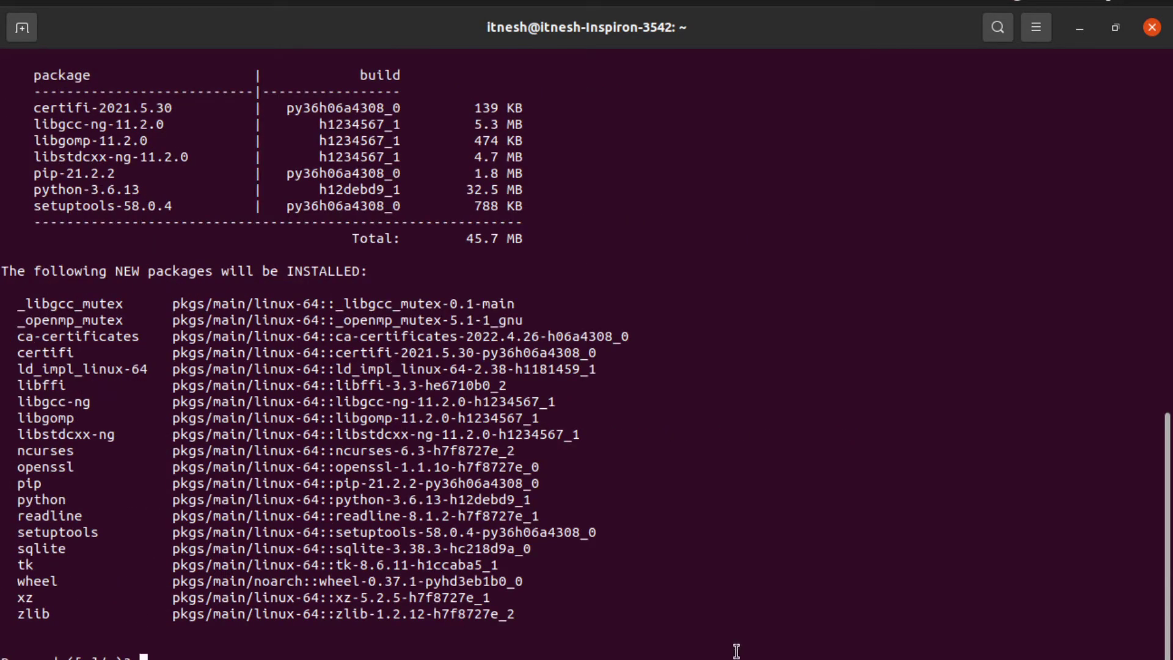
pyautogui.write('y')
pyautogui.press('Return')
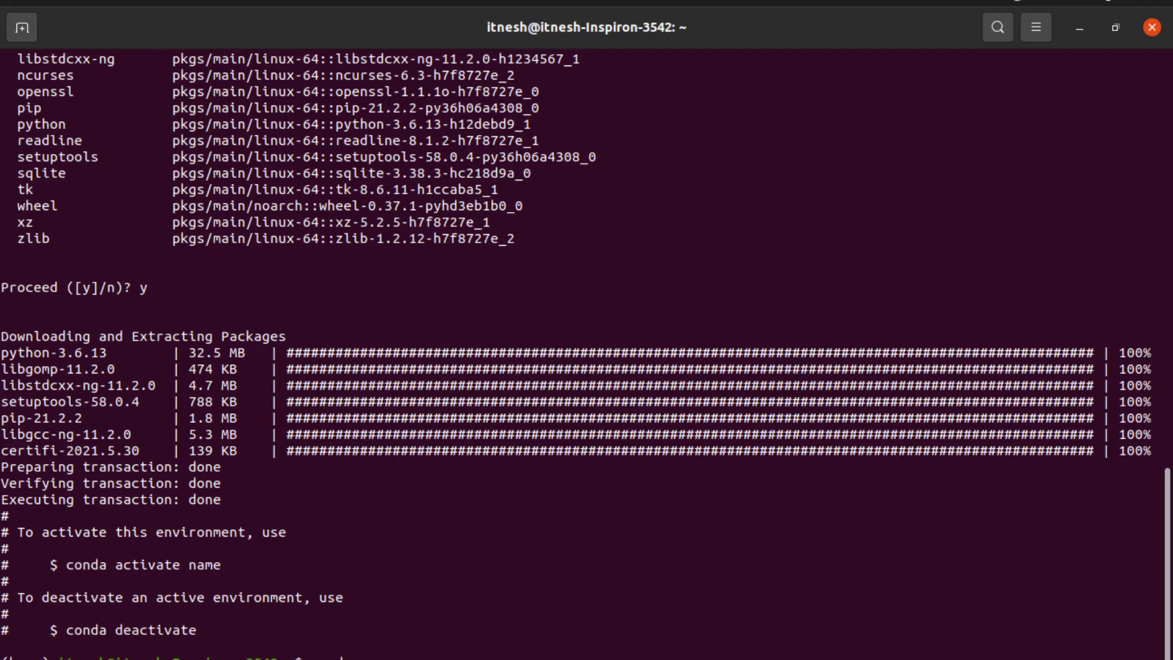
pyautogui.hotkey('alt', 'Tab')
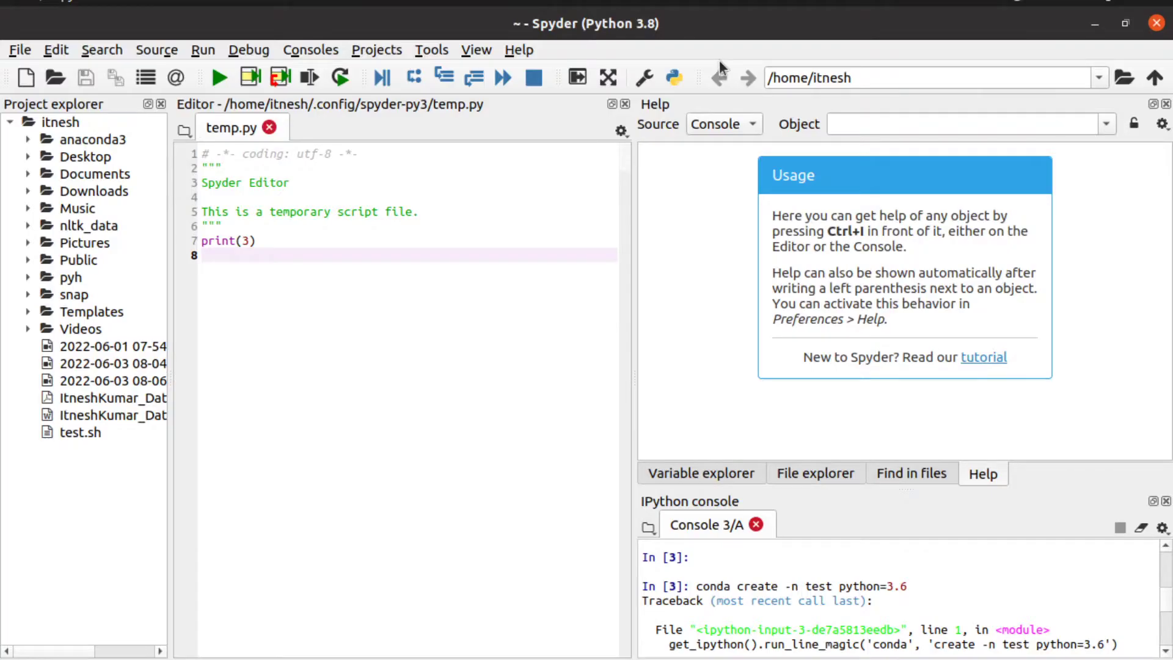
# Step: In Preferences, choose 'Use the following Python interpreter' and browse for the interpreter file
pyautogui.click(645, 78)
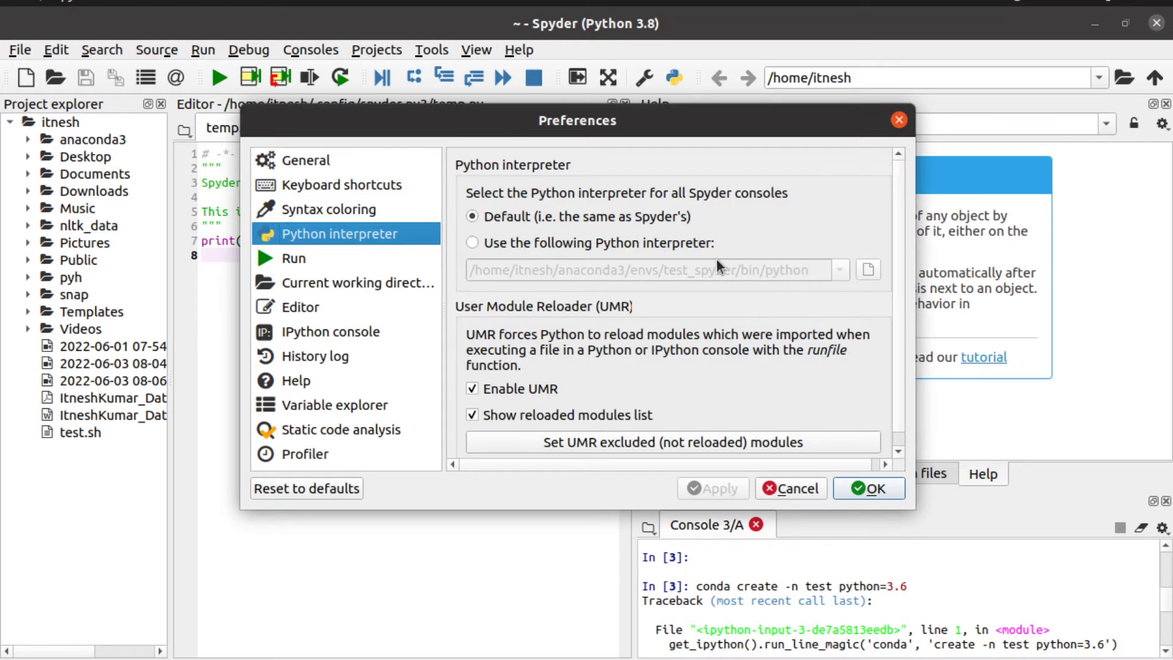
pyautogui.click(712, 244)
pyautogui.click(840, 270)
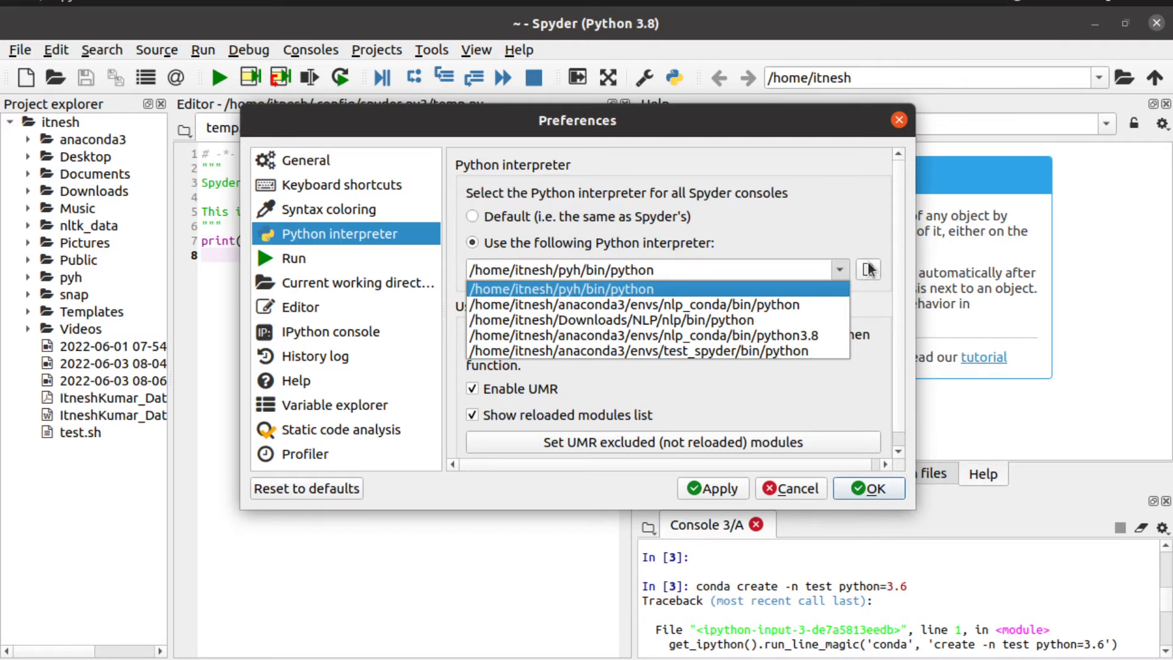
pyautogui.click(867, 269)
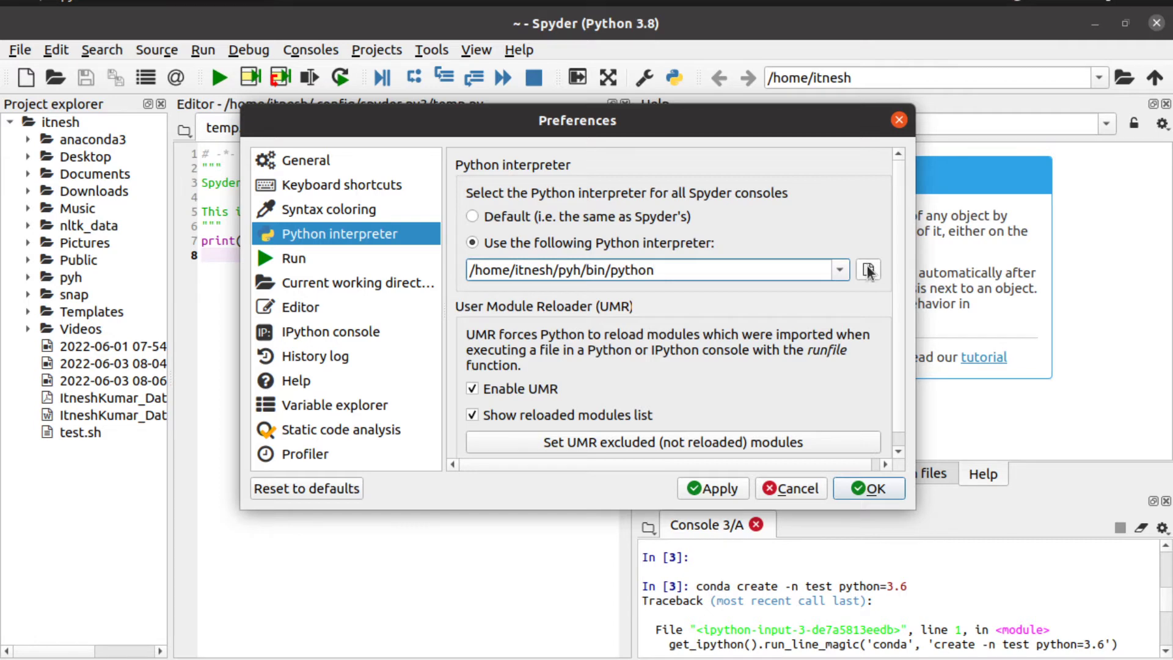
pyautogui.click(868, 270)
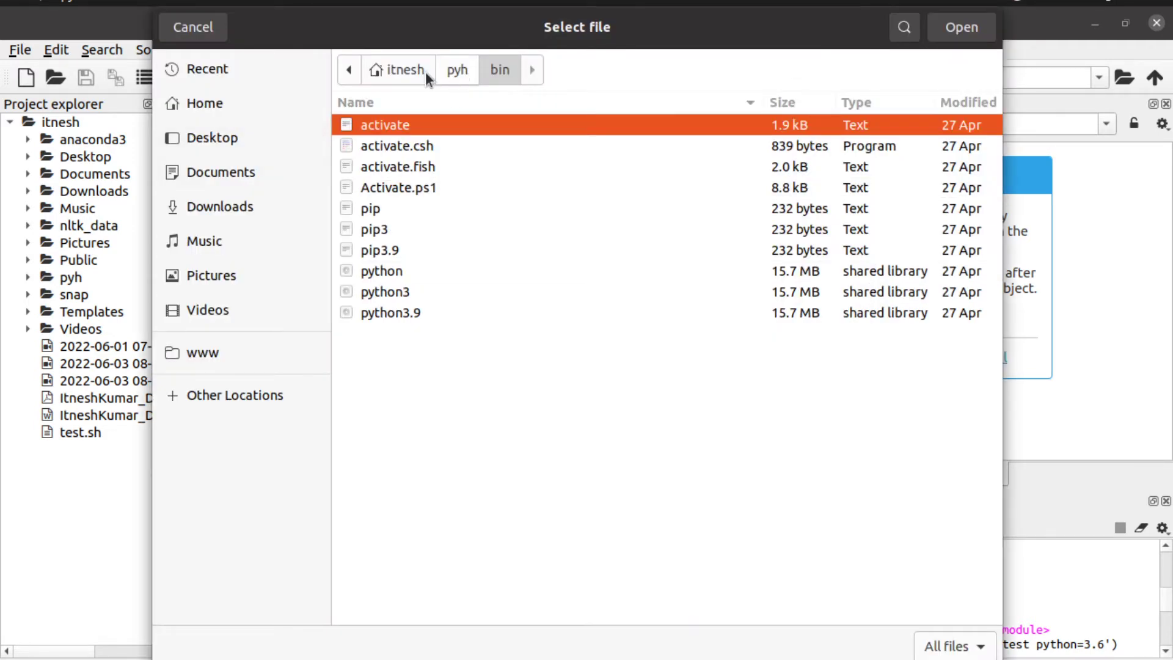
# Step: Select python from anaconda3/envs/name/bin as the custom interpreter
pyautogui.hotkey('alt', 'Up')
pyautogui.hotkey('alt', 'Up')
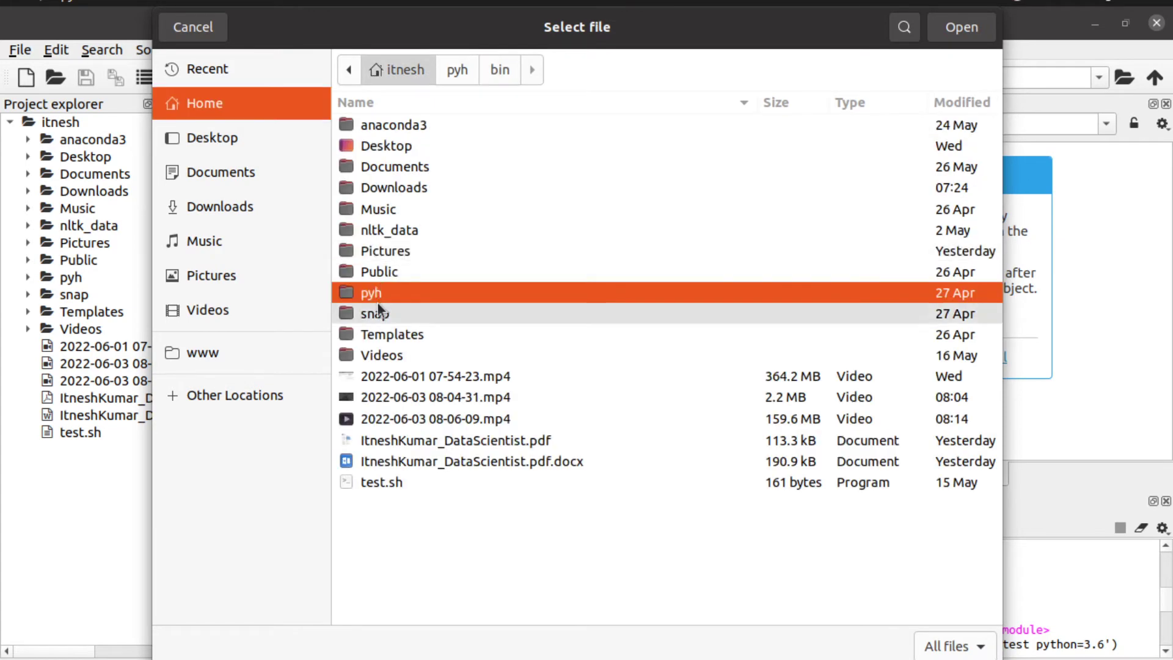
pyautogui.doubleClick(403, 126)
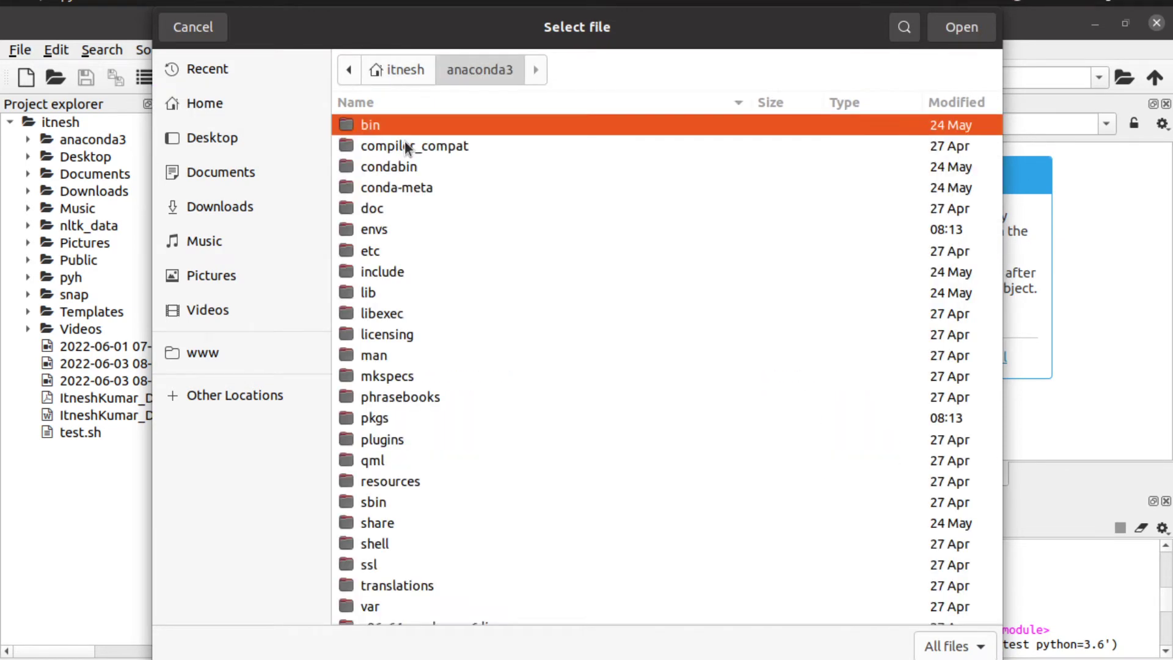
pyautogui.doubleClick(416, 291)
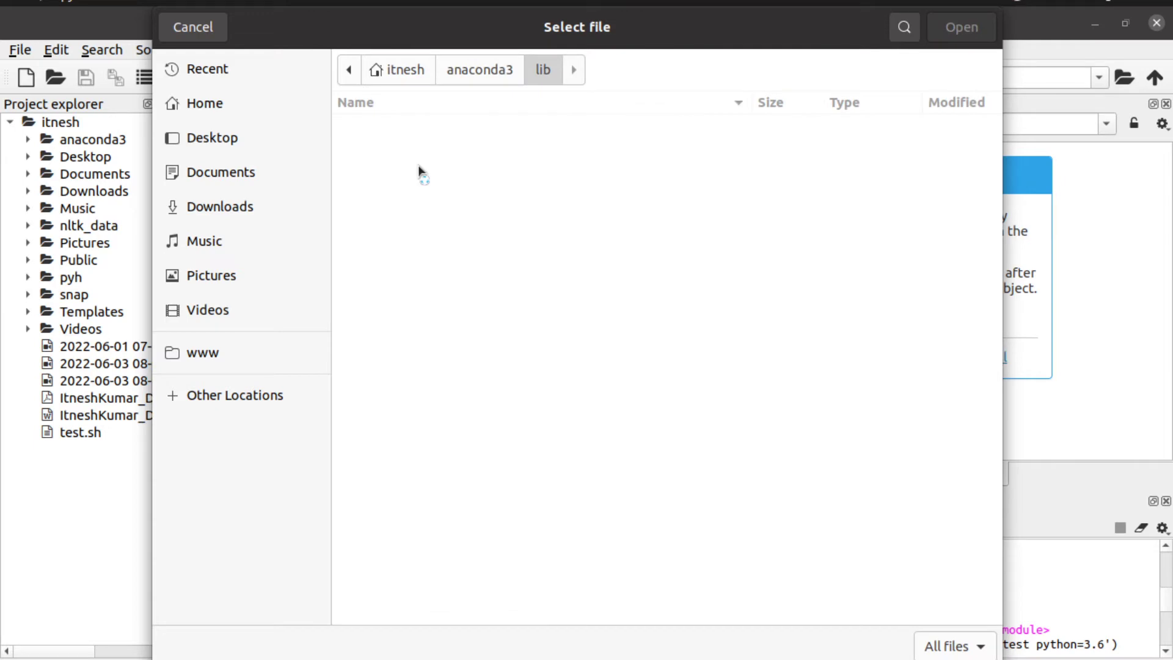
pyautogui.click(480, 69)
pyautogui.doubleClick(394, 235)
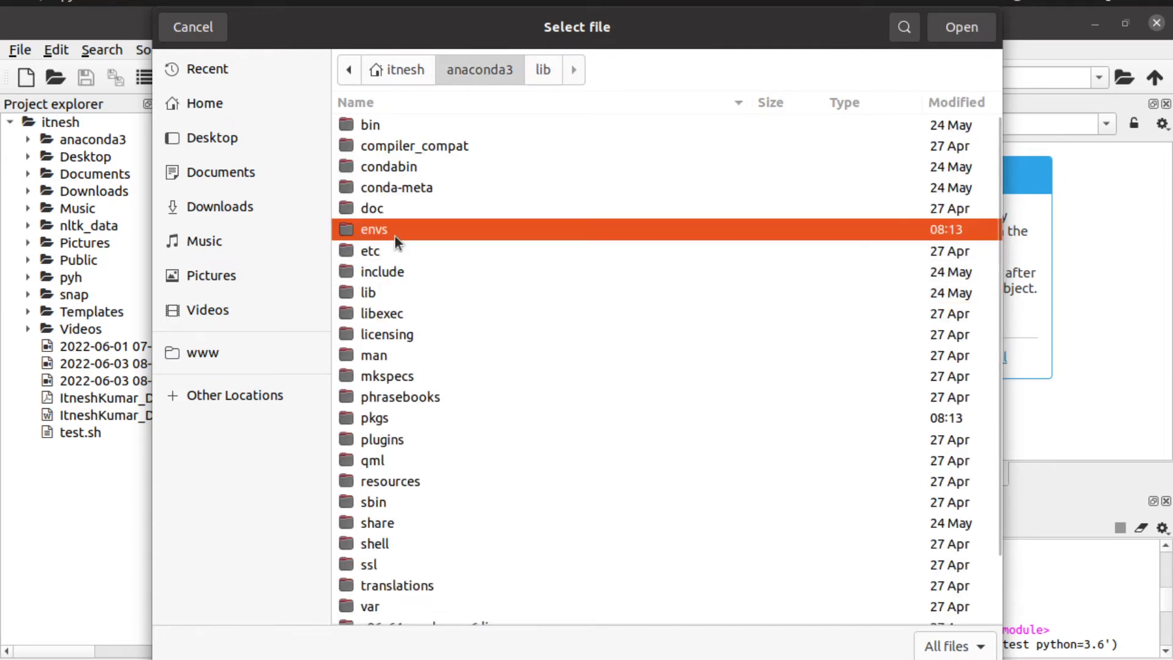
pyautogui.doubleClick(402, 126)
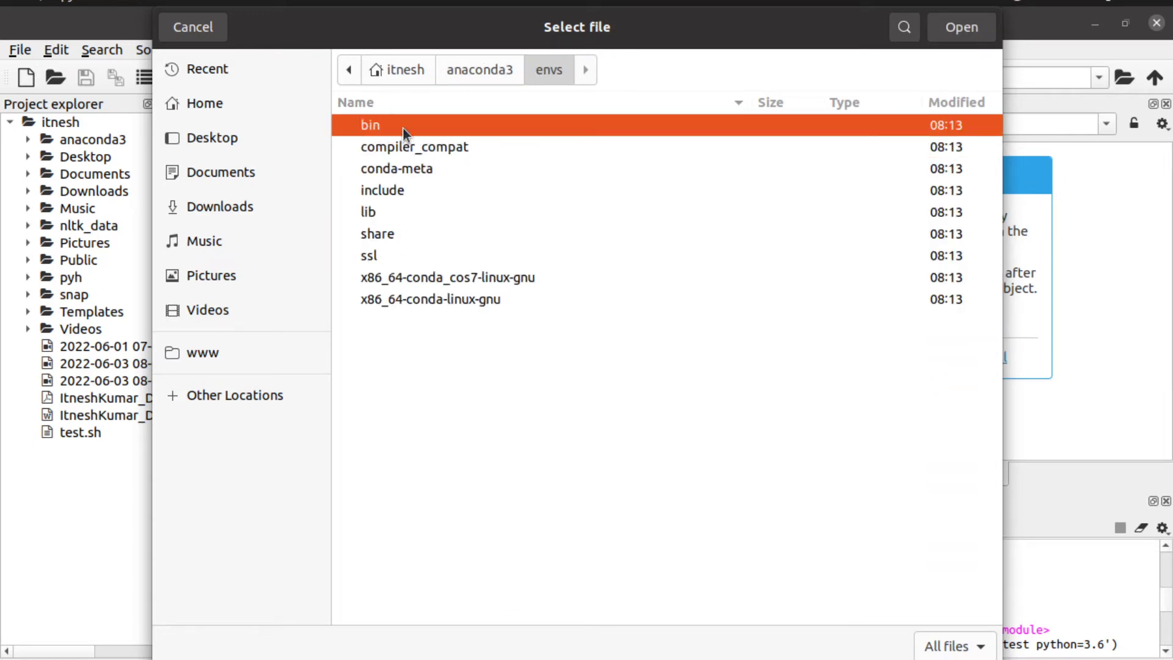
pyautogui.doubleClick(404, 129)
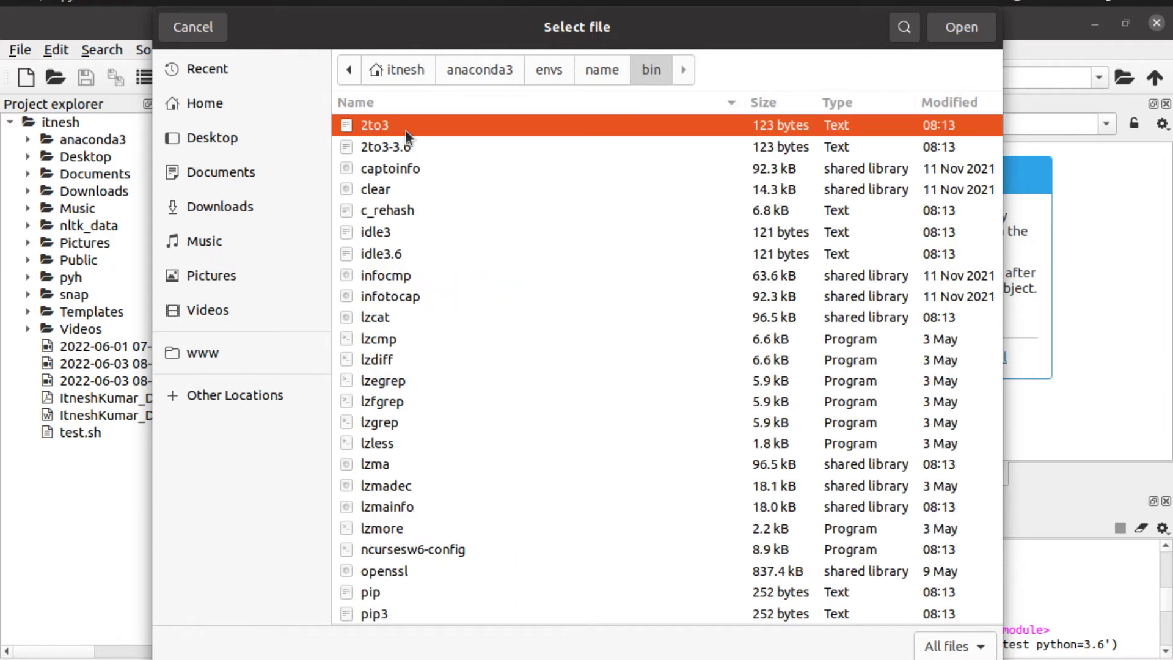
pyautogui.scroll(-5, 468, 482)
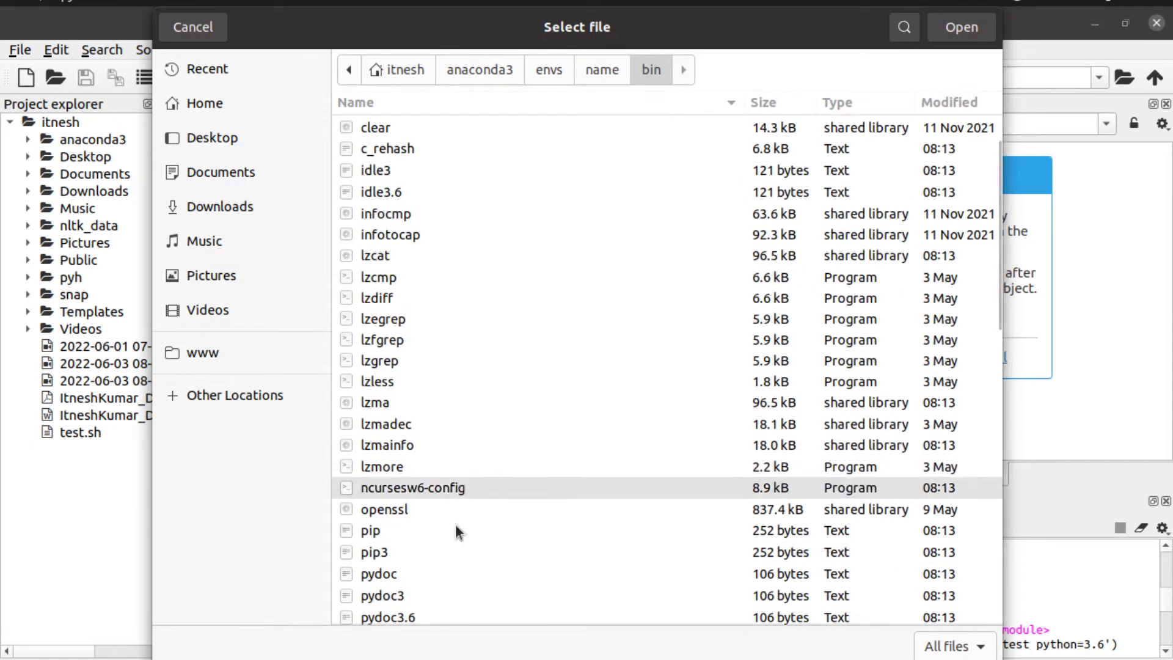
pyautogui.scroll(-3, 438, 543)
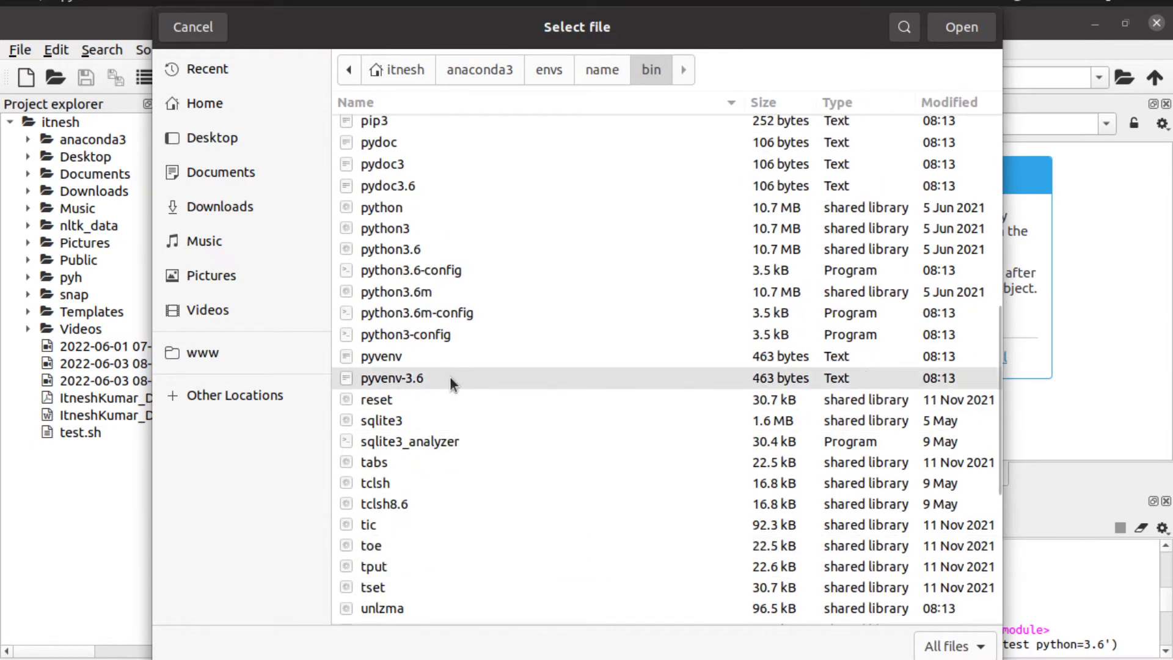
pyautogui.click(425, 211)
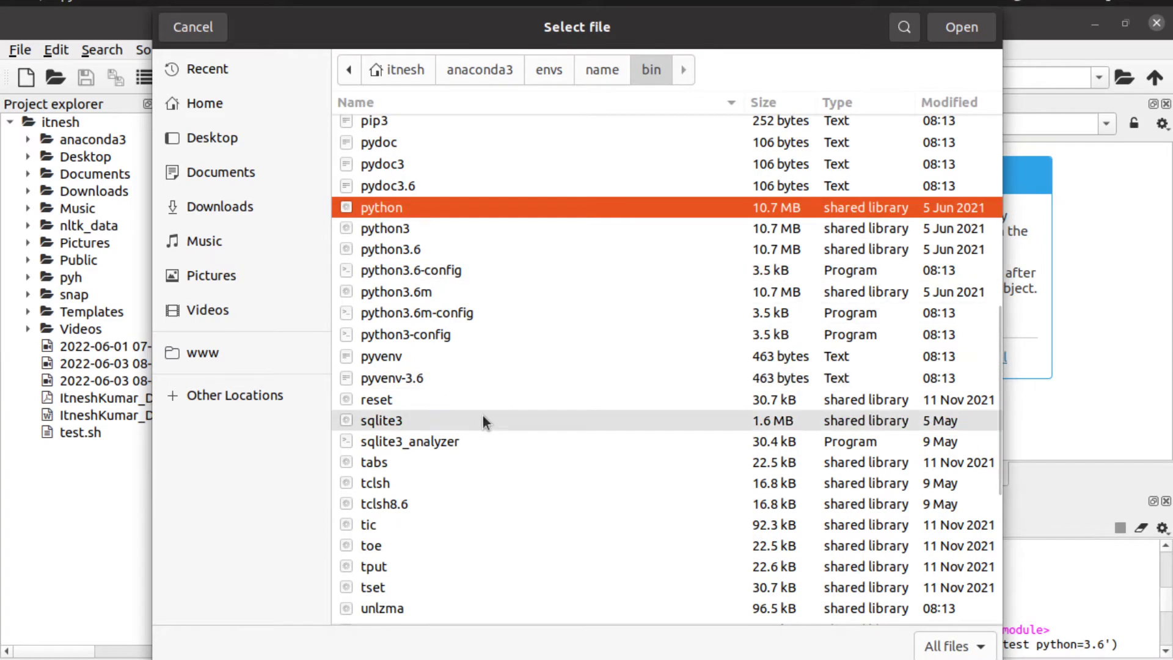
pyautogui.click(949, 27)
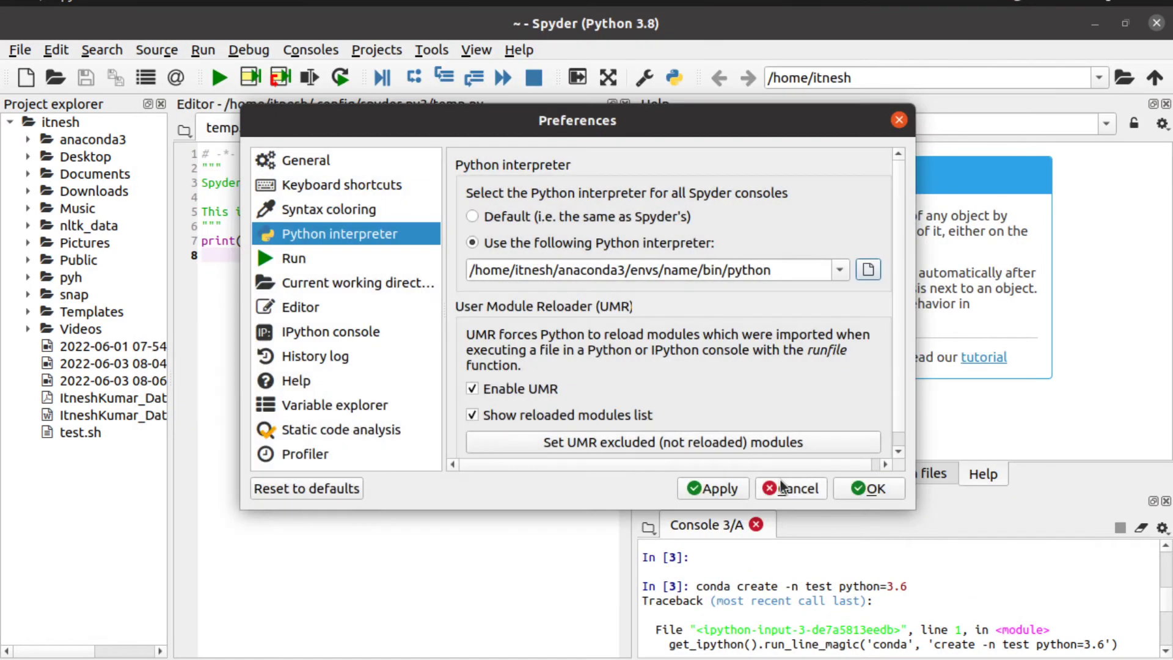
# Step: Close Preferences and restart the IPython console with Ctrl+L to load the new interpreter
pyautogui.click(869, 494)
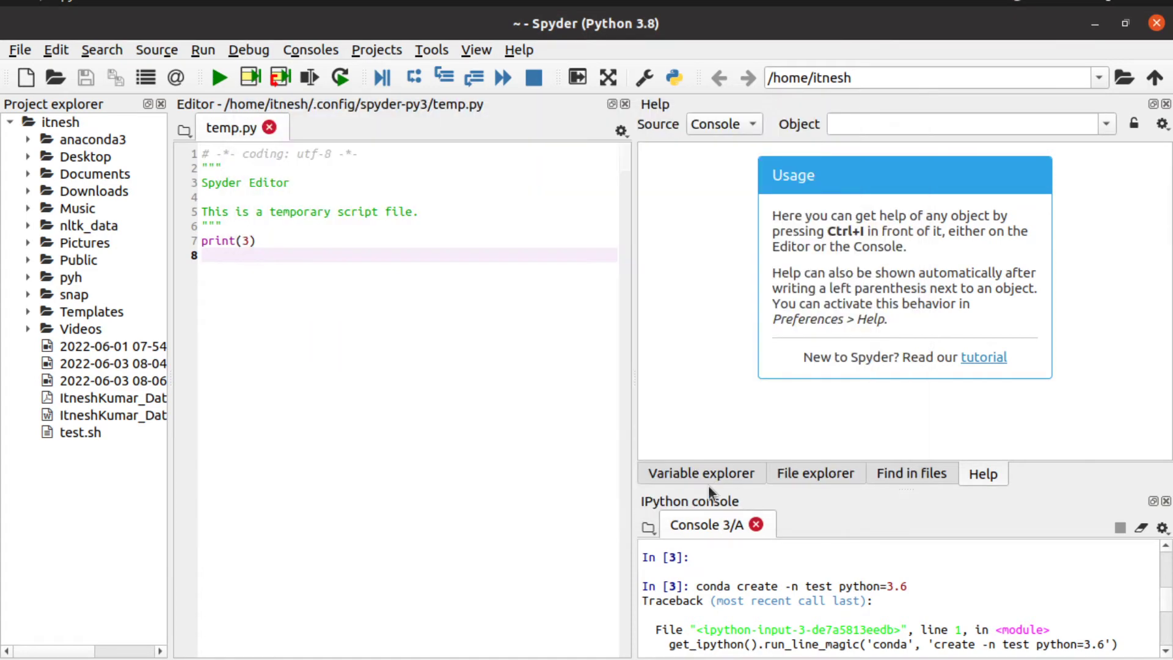
pyautogui.click(893, 565)
pyautogui.hotkey('ctrl', 'l')
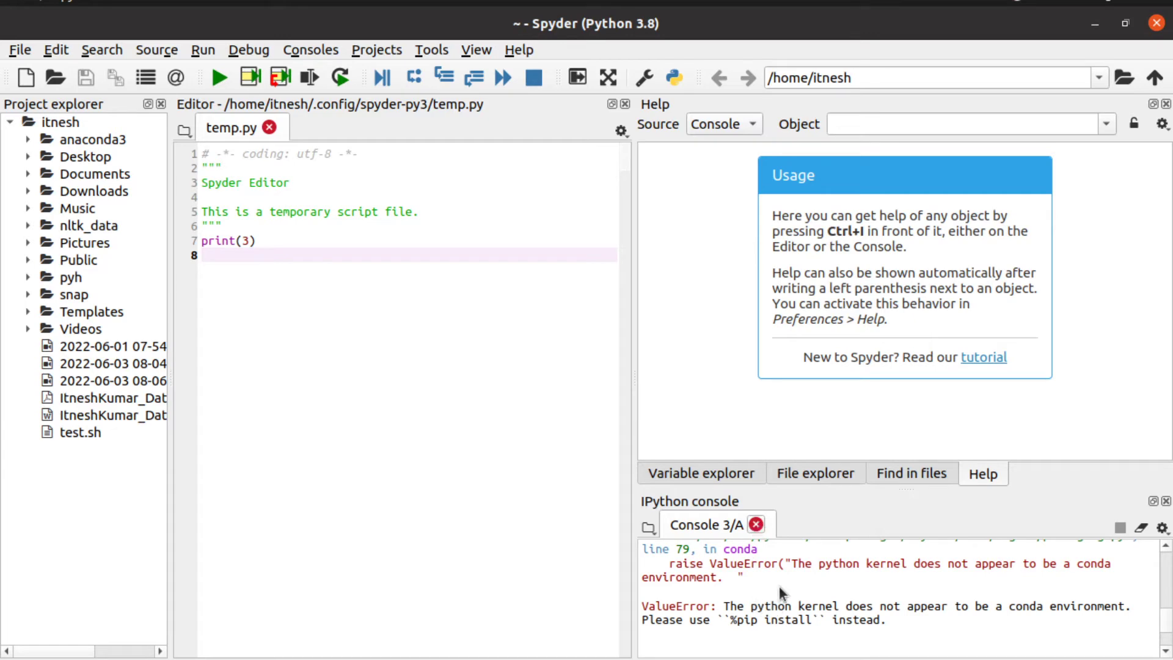
pyautogui.scroll(-3, 780, 585)
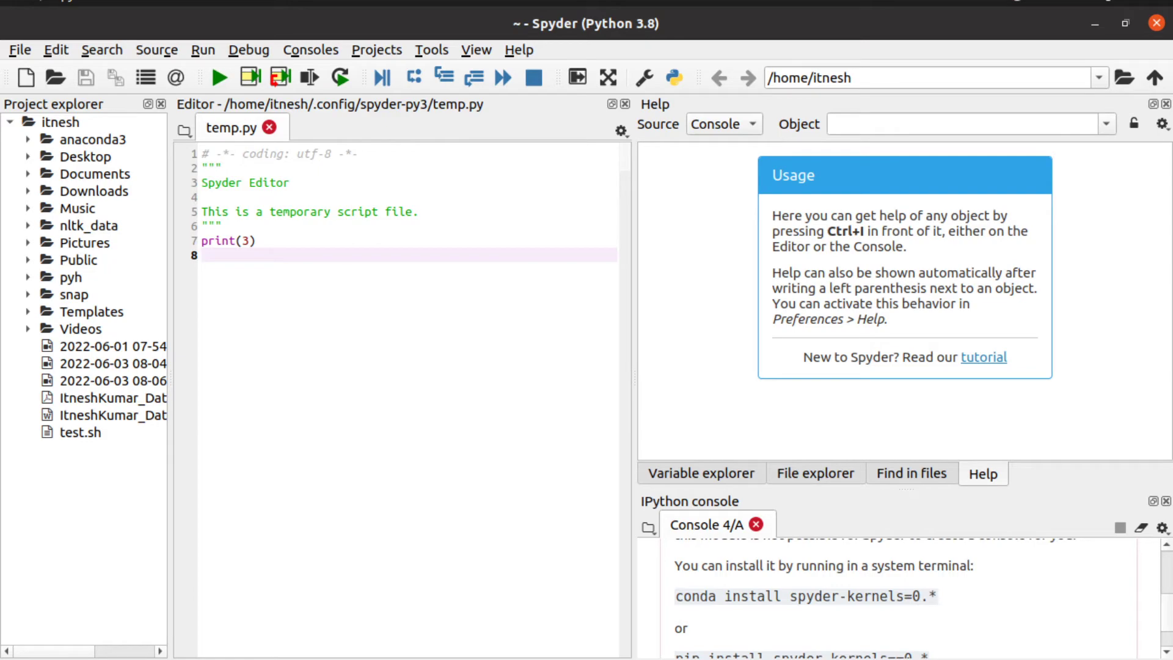
# Step: Open useful.txt from the desktop and copy line 7's 'conda install spyder-kernels' command for the terminal
pyautogui.click(1095, 24)
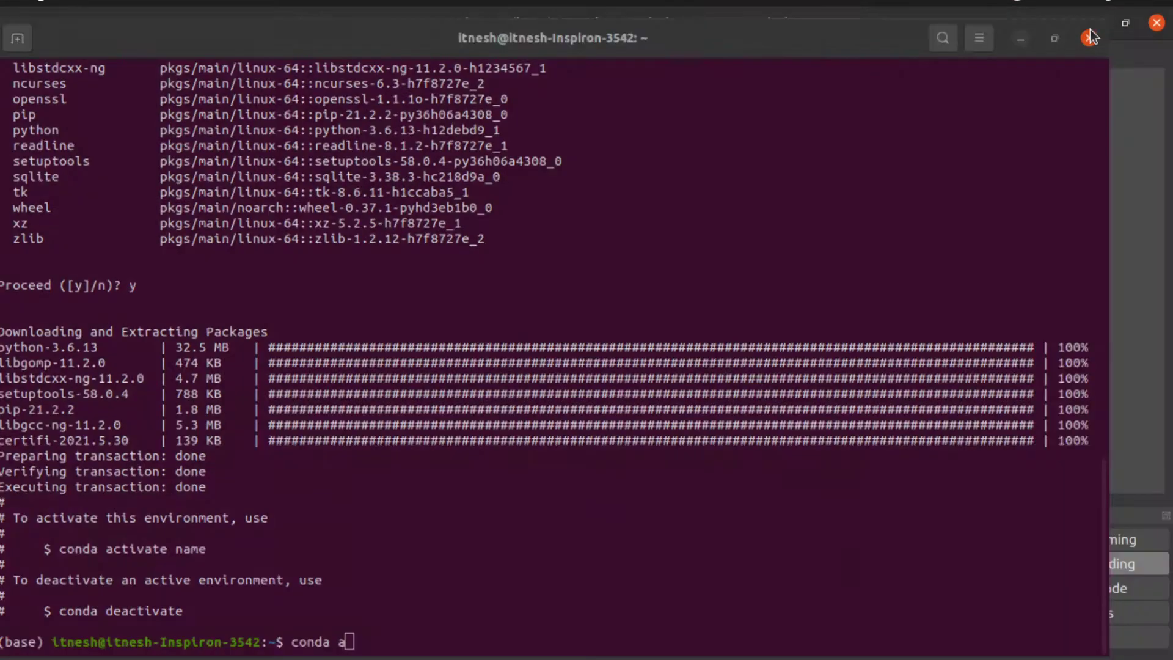
pyautogui.click(1082, 30)
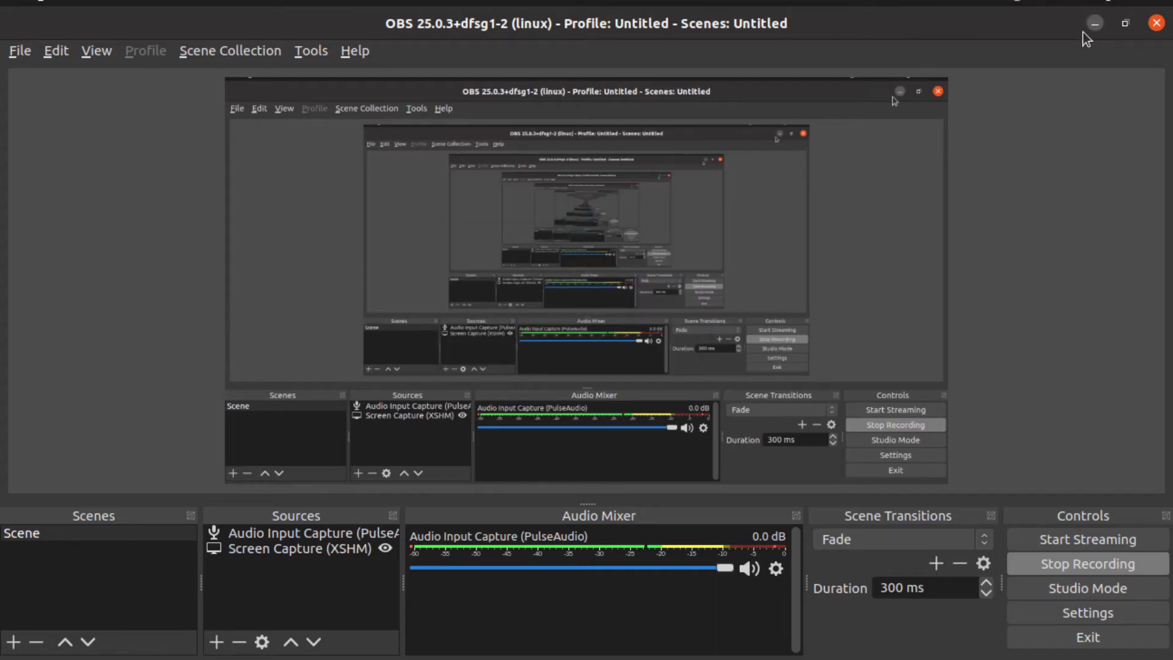
pyautogui.click(1083, 31)
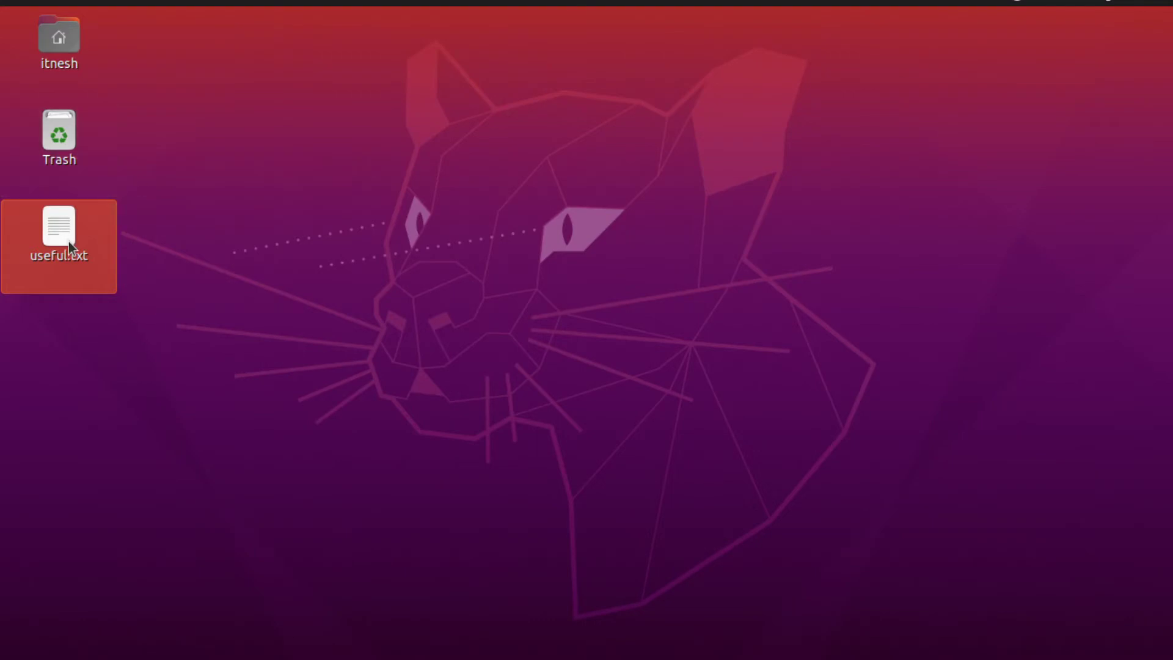
pyautogui.press('Return')
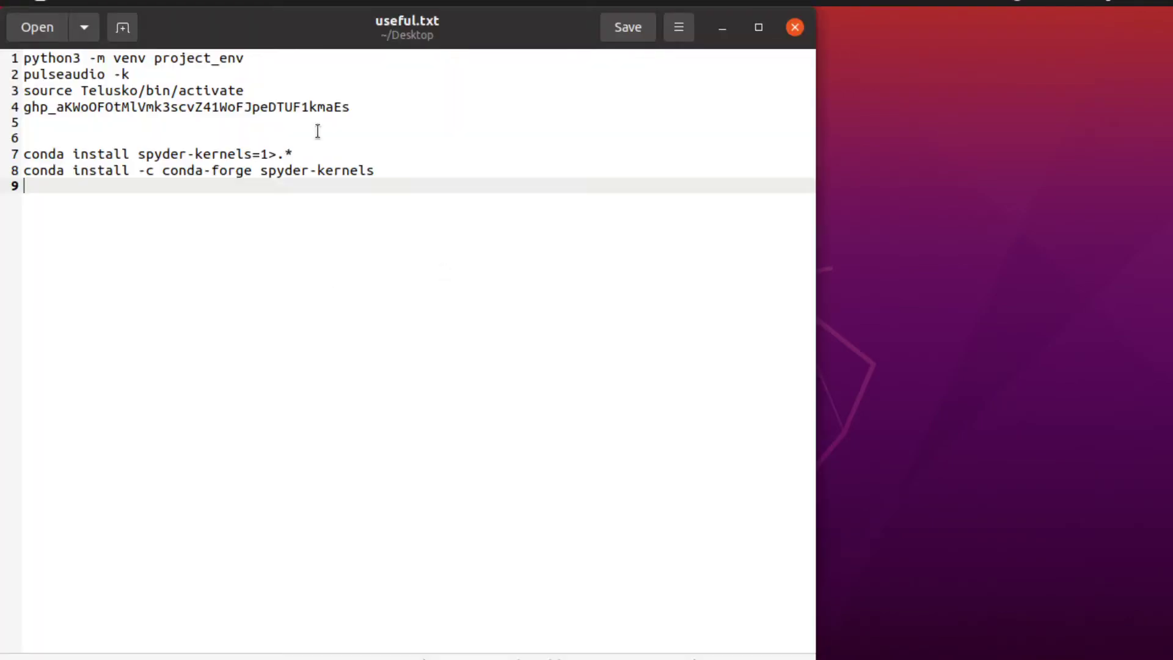
pyautogui.moveTo(302, 147); pyautogui.dragTo(23, 152)
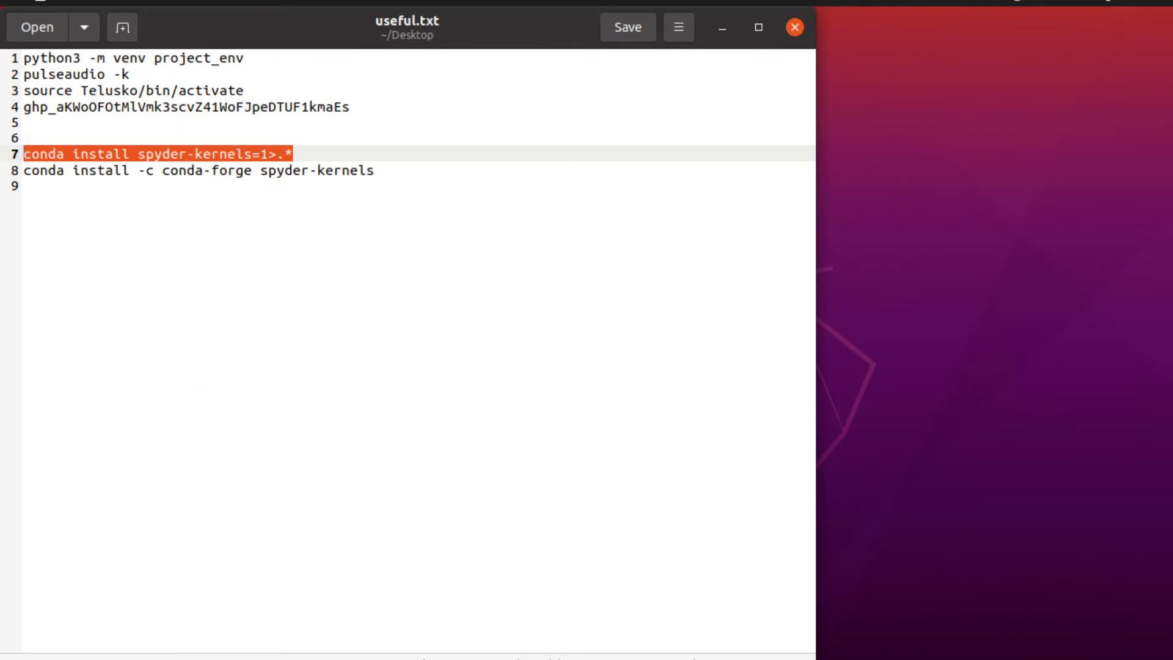
pyautogui.click(21, 251)
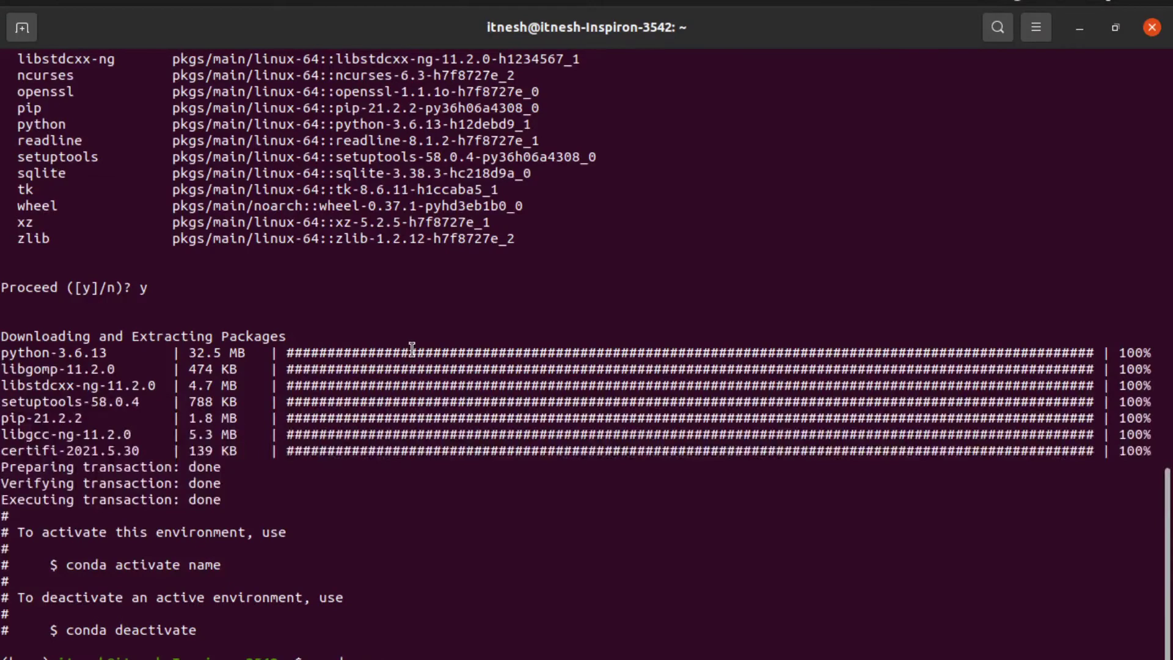
# Step: Activate the 'name' conda environment and run the pasted spyder-kernels install command
pyautogui.press('BackSpace')
pyautogui.press('BackSpace')
pyautogui.press('BackSpace')
pyautogui.press('BackSpace')
pyautogui.press('BackSpace')
pyautogui.press('BackSpace')
pyautogui.write('conda')
pyautogui.write('activate name')
pyautogui.press('Return')
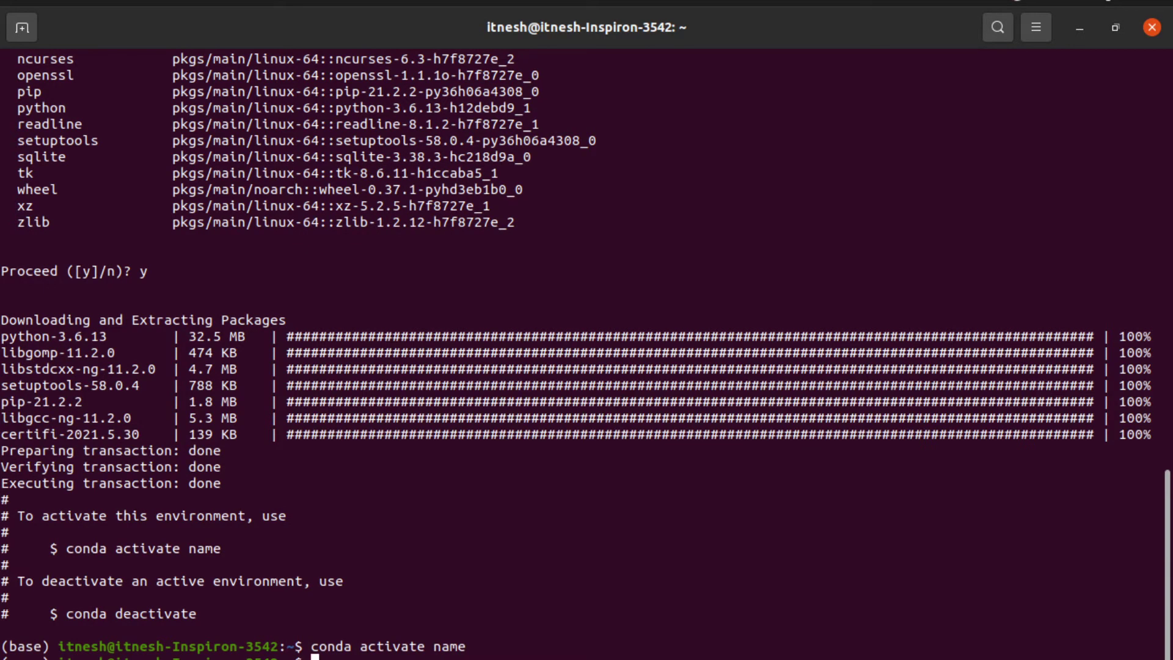
pyautogui.hotkey('ctrl', 'shift', 'v')
pyautogui.press('Return')
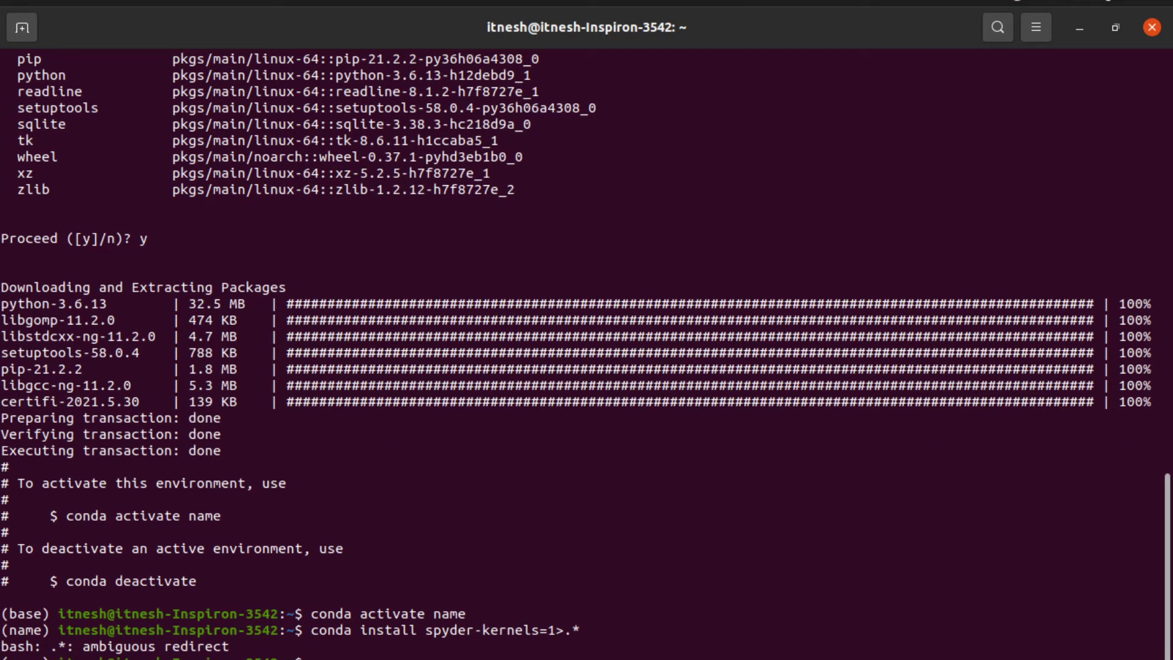
# Step: Edit the failing command until 'conda install spyder-kernels=1' runs without bash errors
pyautogui.press('Up')
pyautogui.press('Return')
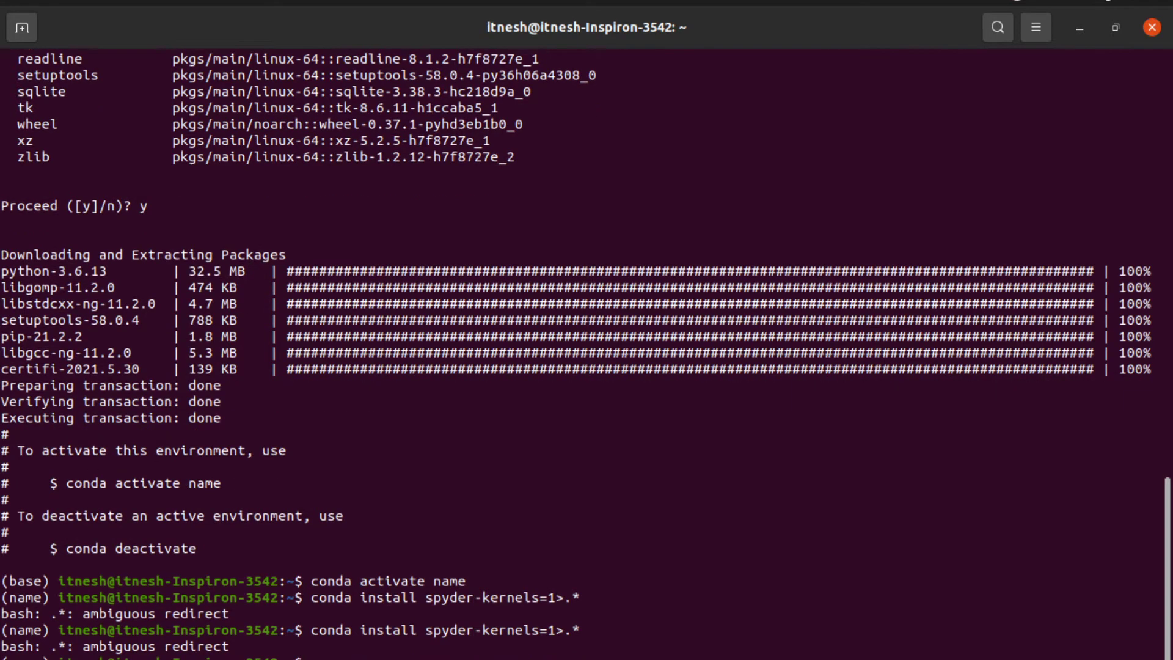
pyautogui.press('Up')
pyautogui.press('Return')
pyautogui.press('Up')
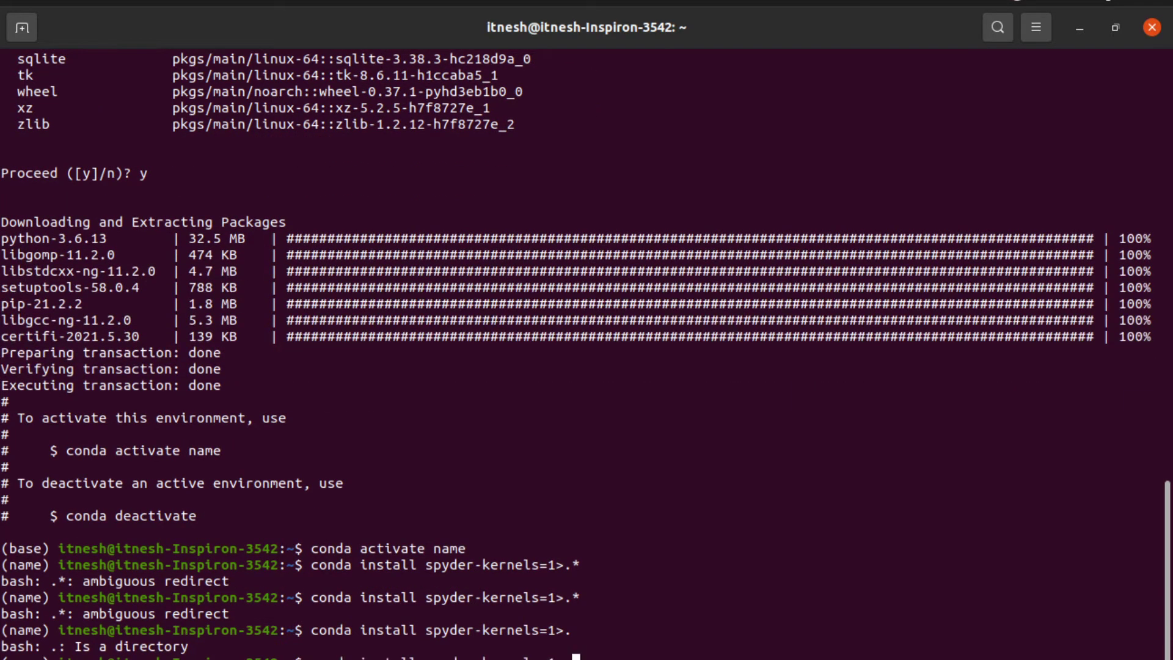
pyautogui.press('BackSpace')
pyautogui.press('Return')
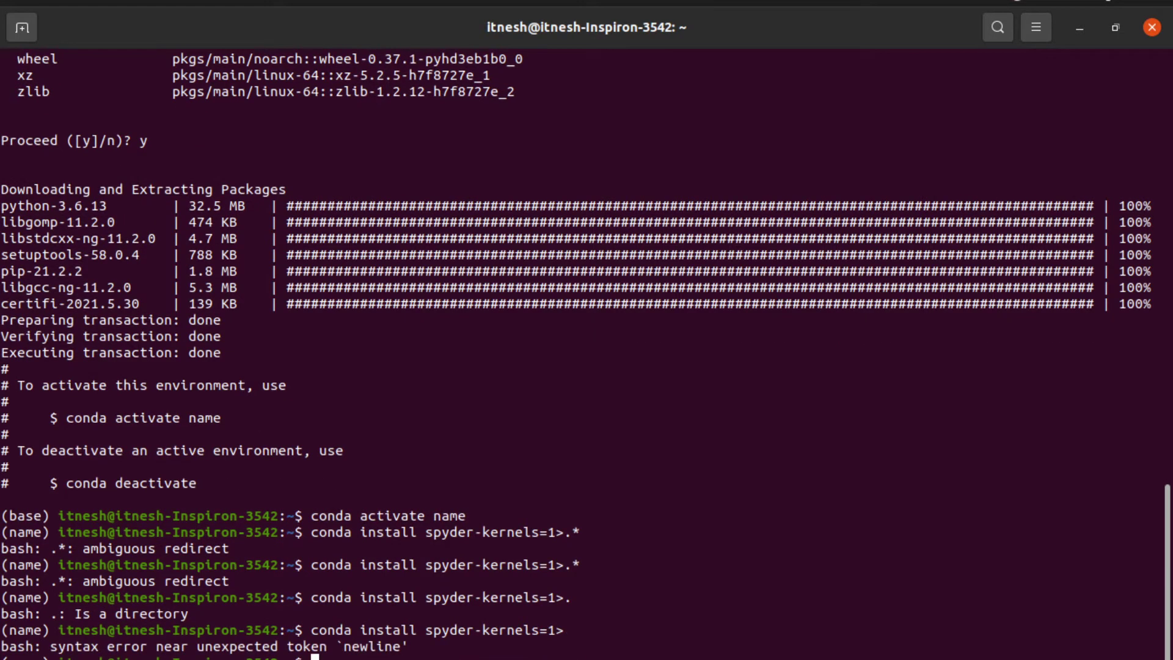
pyautogui.press('Up')
pyautogui.press('Left')
pyautogui.press('Delete')
pyautogui.press('Return')
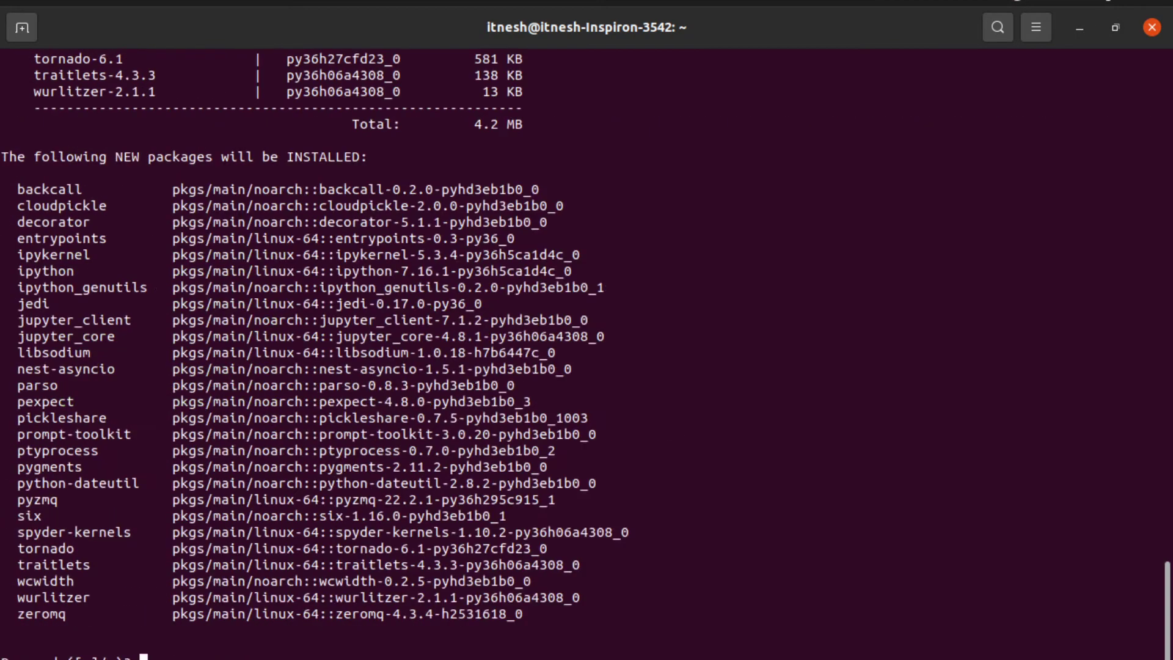
# Step: Answer y to install spyder-kernels 1.10.2, then bring up the useful.txt notes
pyautogui.write('y')
pyautogui.press('Return')
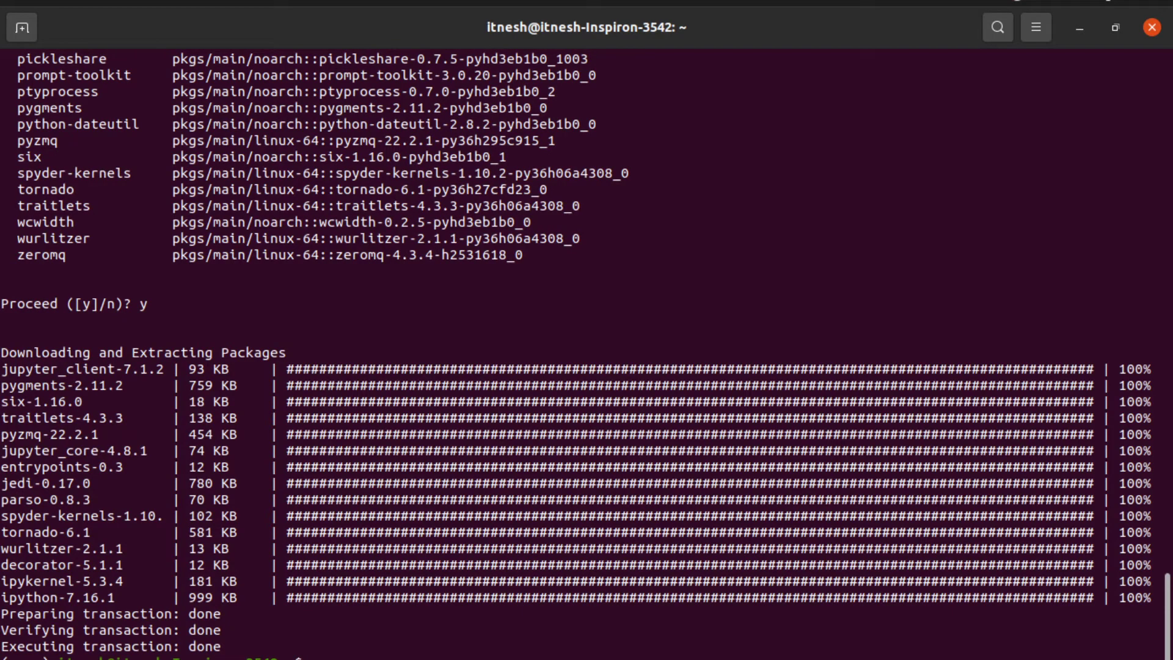
pyautogui.hotkey('alt', 'Tab')
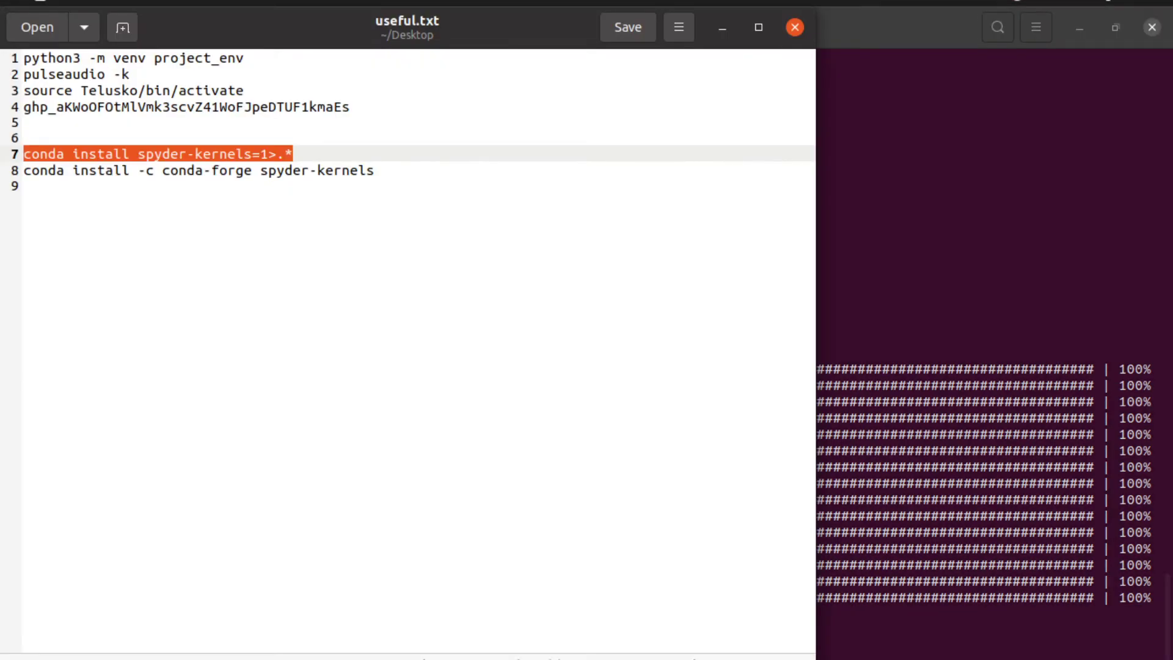
# Step: Back in Spyder, close the console tab showing the kernel error
pyautogui.hotkey('alt', 'Tab')
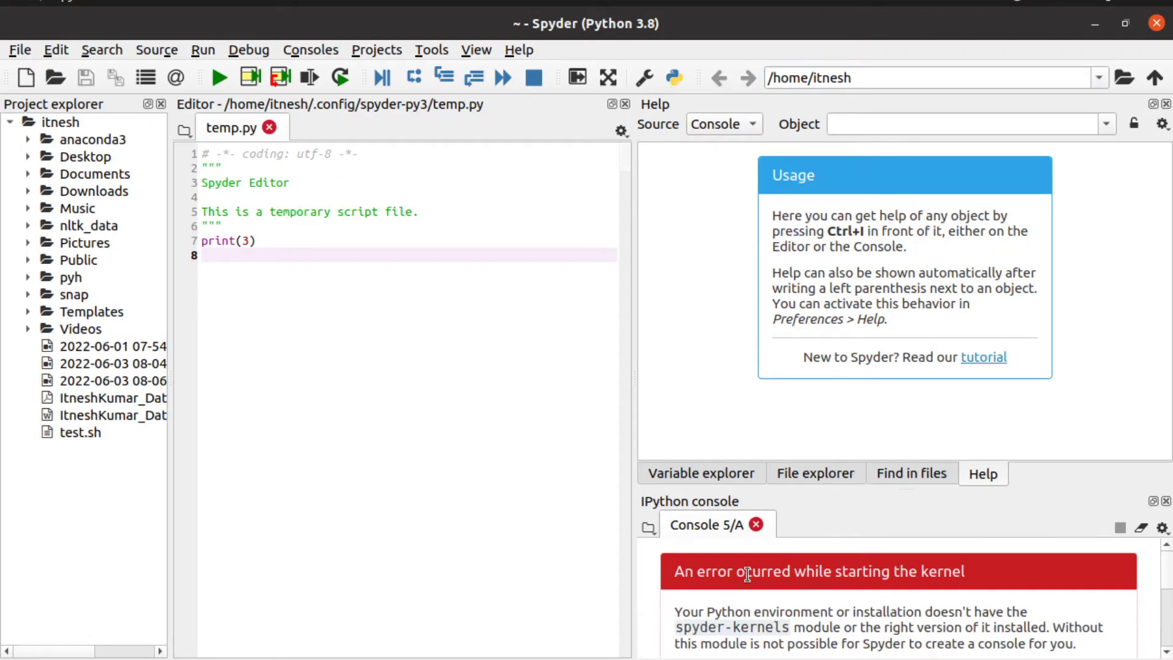
pyautogui.scroll(-5, 794, 583)
pyautogui.click(756, 526)
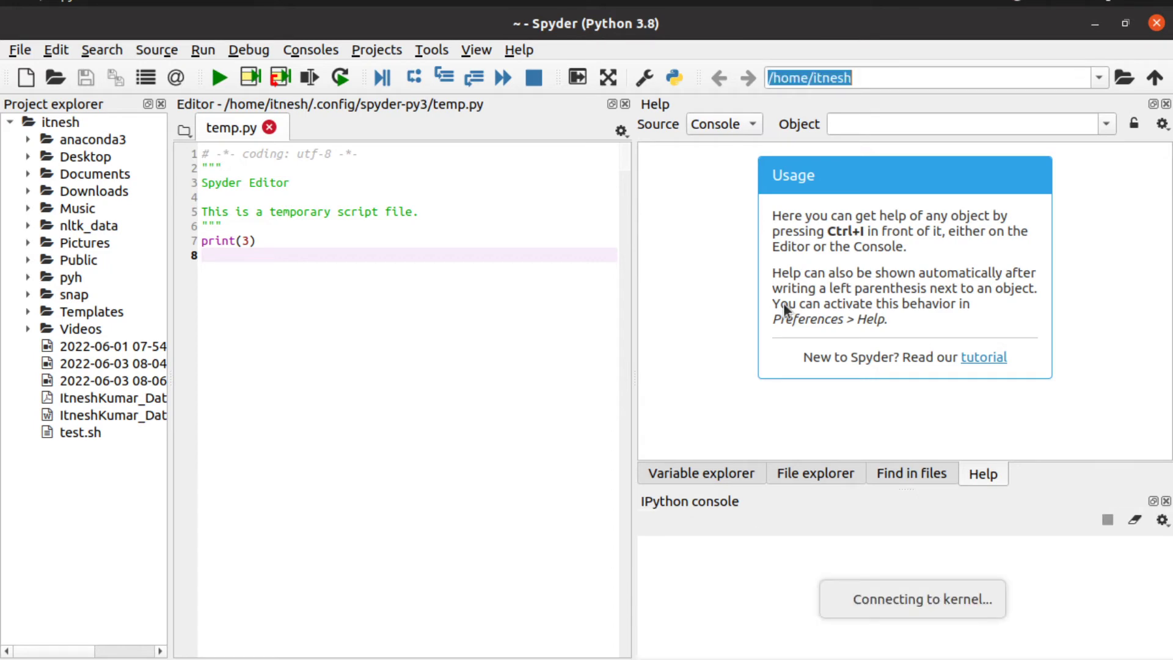
# Step: Set the Python interpreter in Preferences to anaconda3/envs/name/bin/python and apply
pyautogui.click(643, 77)
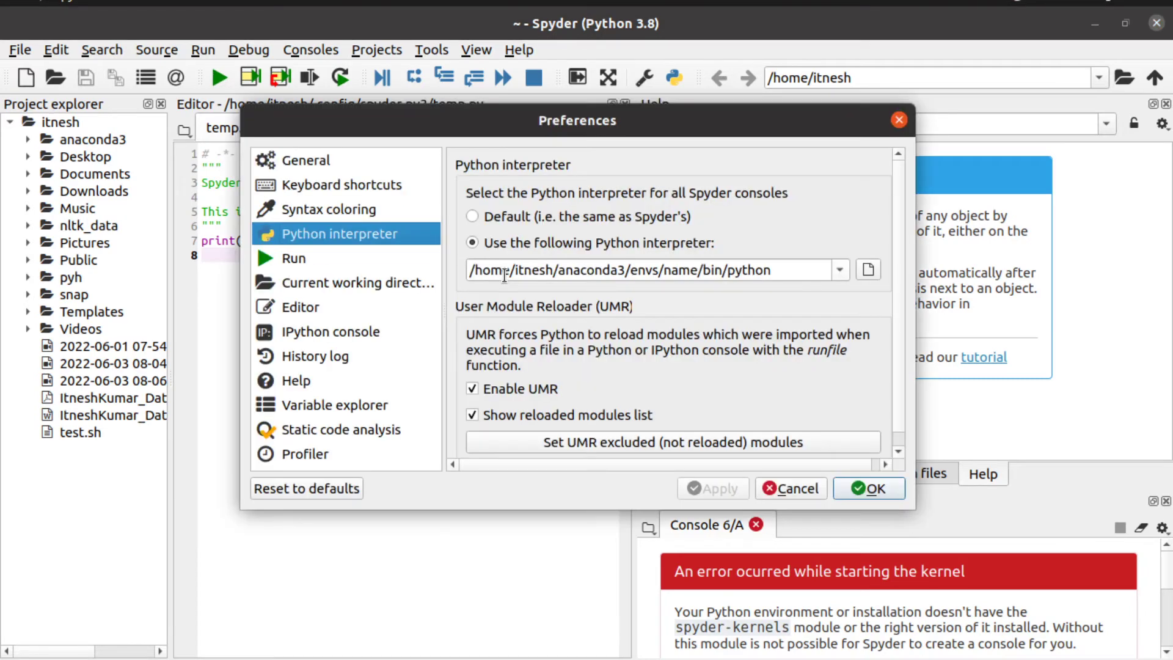
pyautogui.click(857, 273)
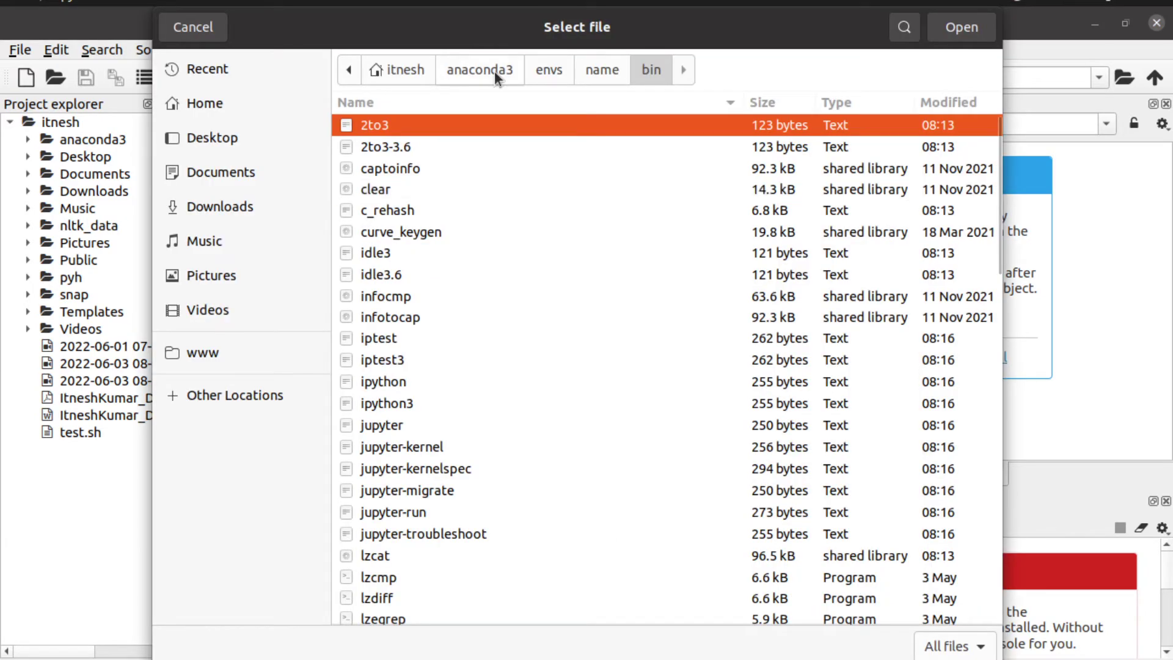
pyautogui.click(555, 73)
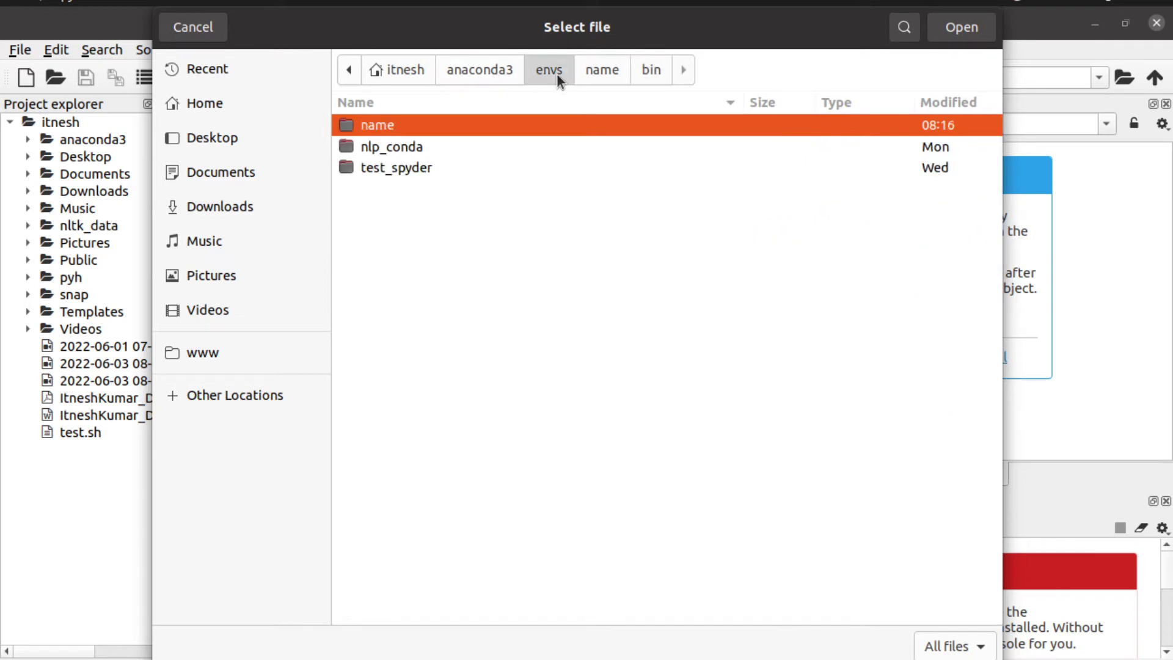
pyautogui.doubleClick(440, 129)
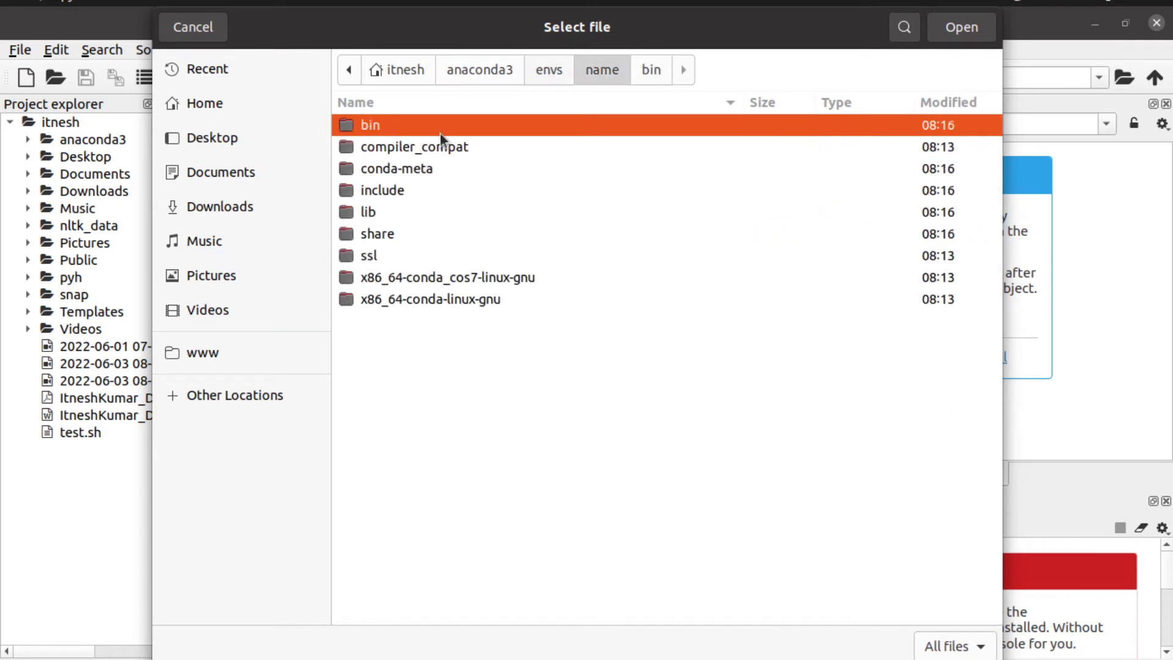
pyautogui.doubleClick(397, 125)
pyautogui.scroll(-5, 471, 394)
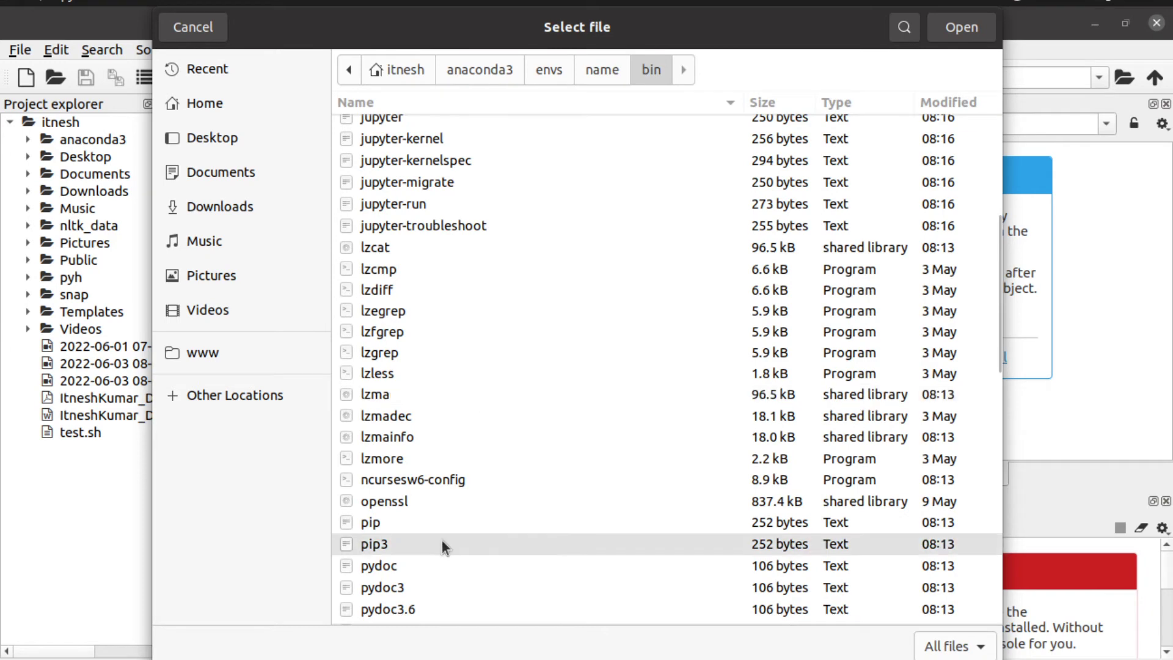
pyautogui.scroll(-3, 441, 540)
pyautogui.click(451, 467)
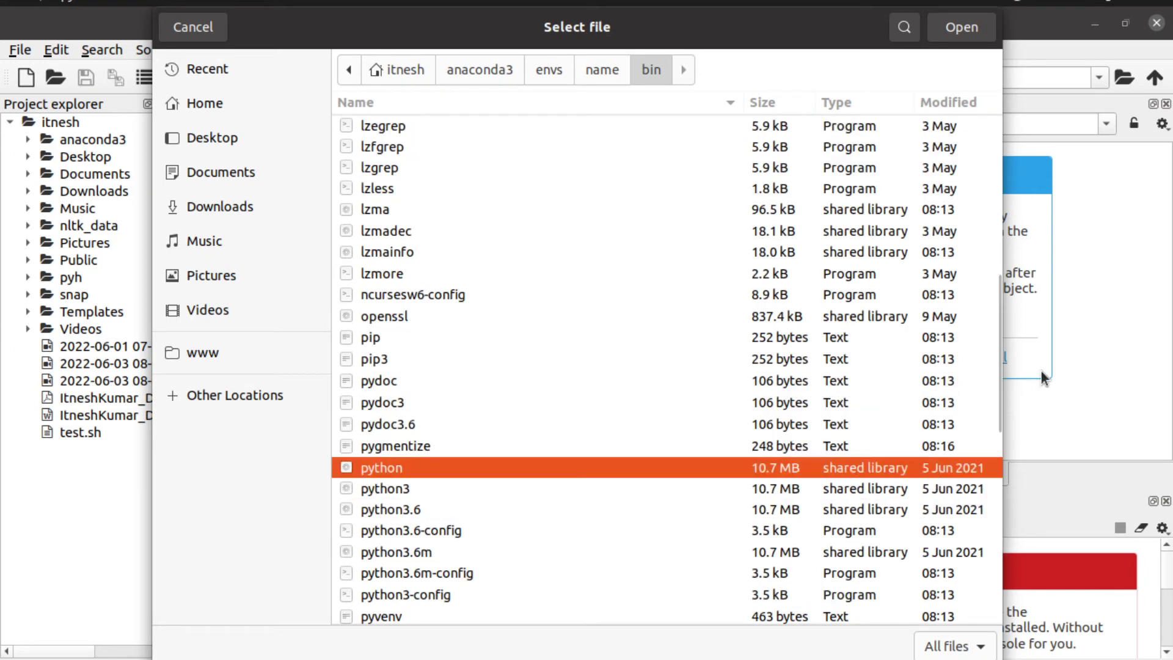
pyautogui.click(956, 31)
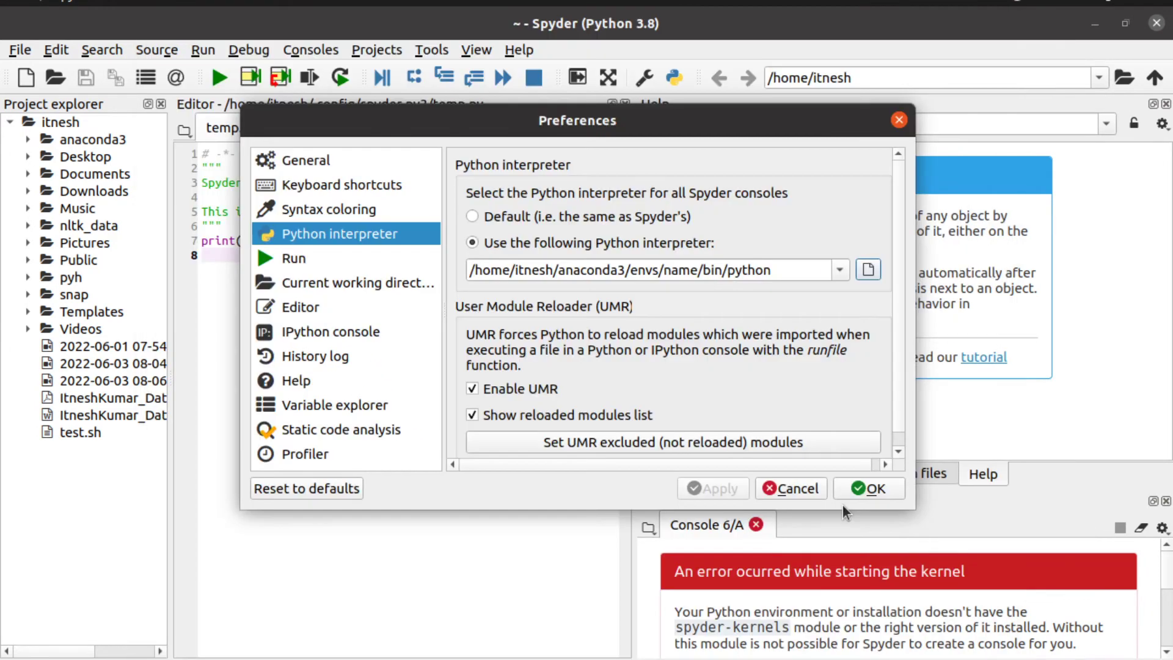
pyautogui.click(863, 480)
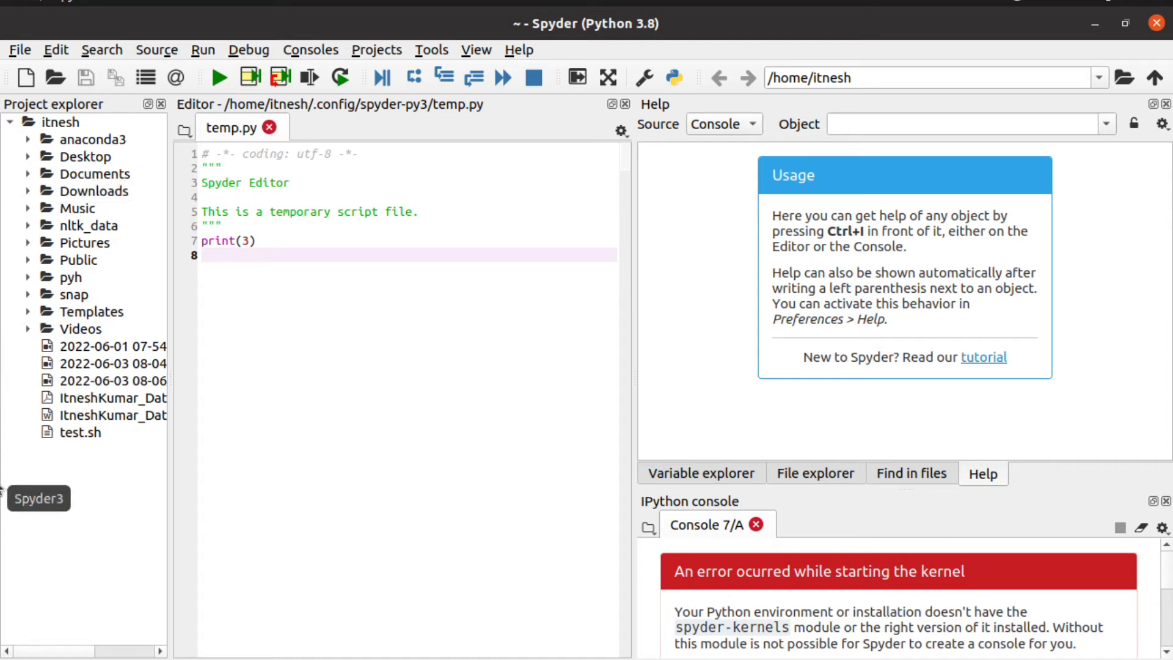
# Step: Copy the conda-forge install command from useful.txt line 8 and run it in the terminal
pyautogui.click(2, 560)
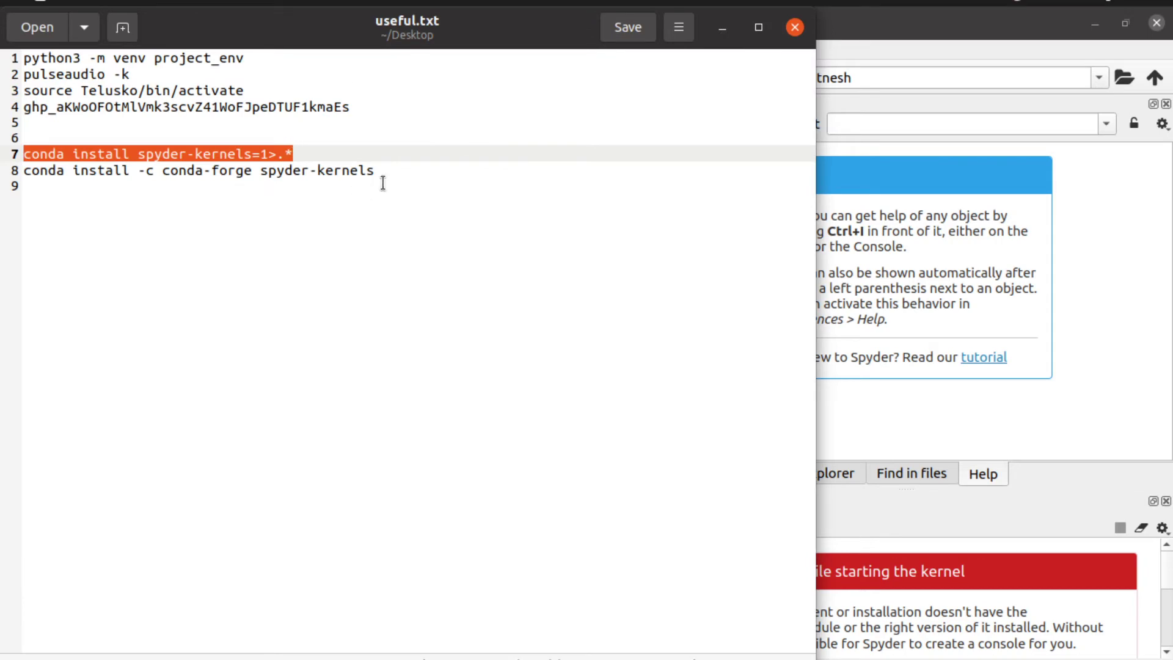
pyautogui.click(337, 178)
pyautogui.moveTo(337, 178); pyautogui.dragTo(12, 166)
pyautogui.hotkey('ctrl', 'c')
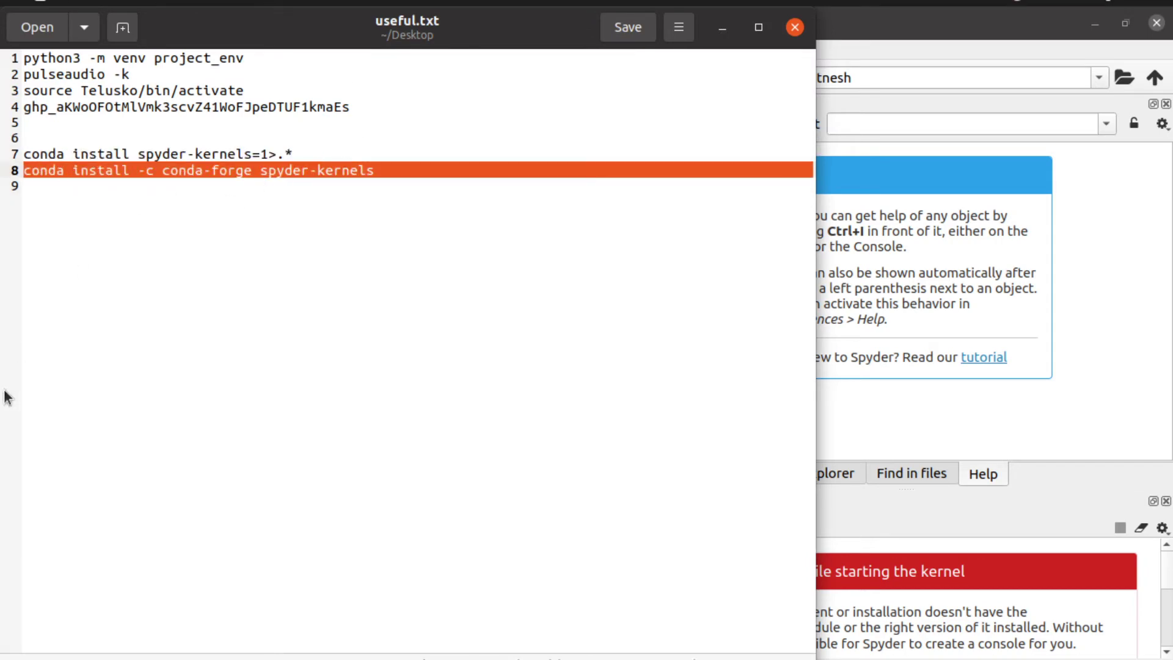
pyautogui.click(2, 252)
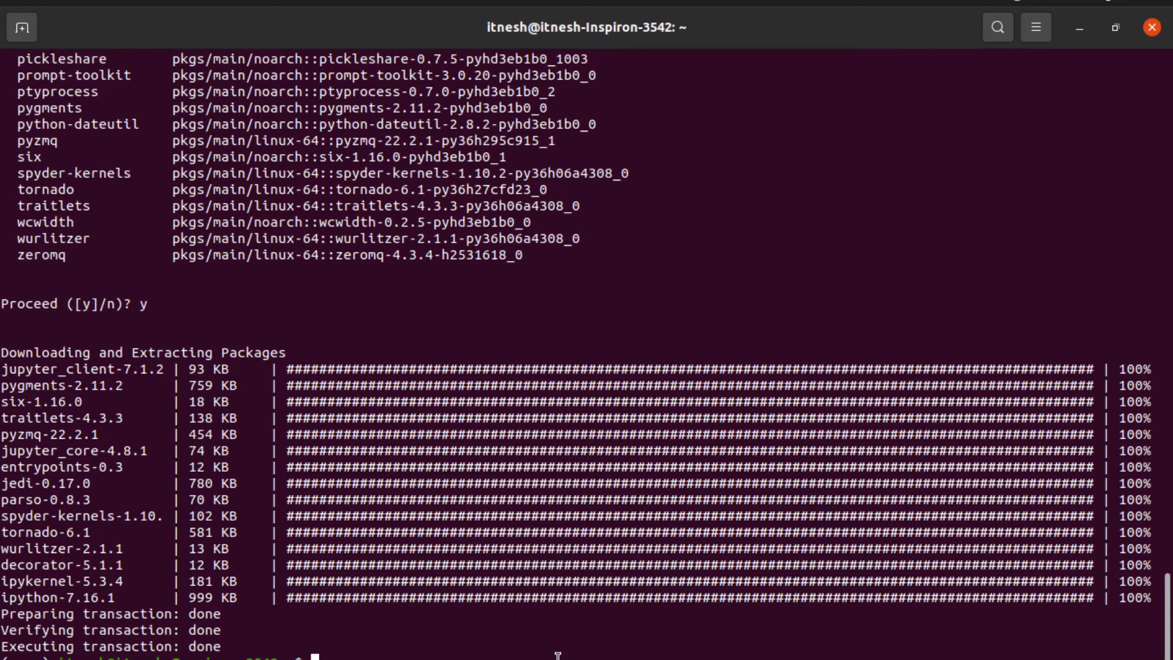
pyautogui.hotkey('ctrl', 'shift', 'v')
pyautogui.press('Return')
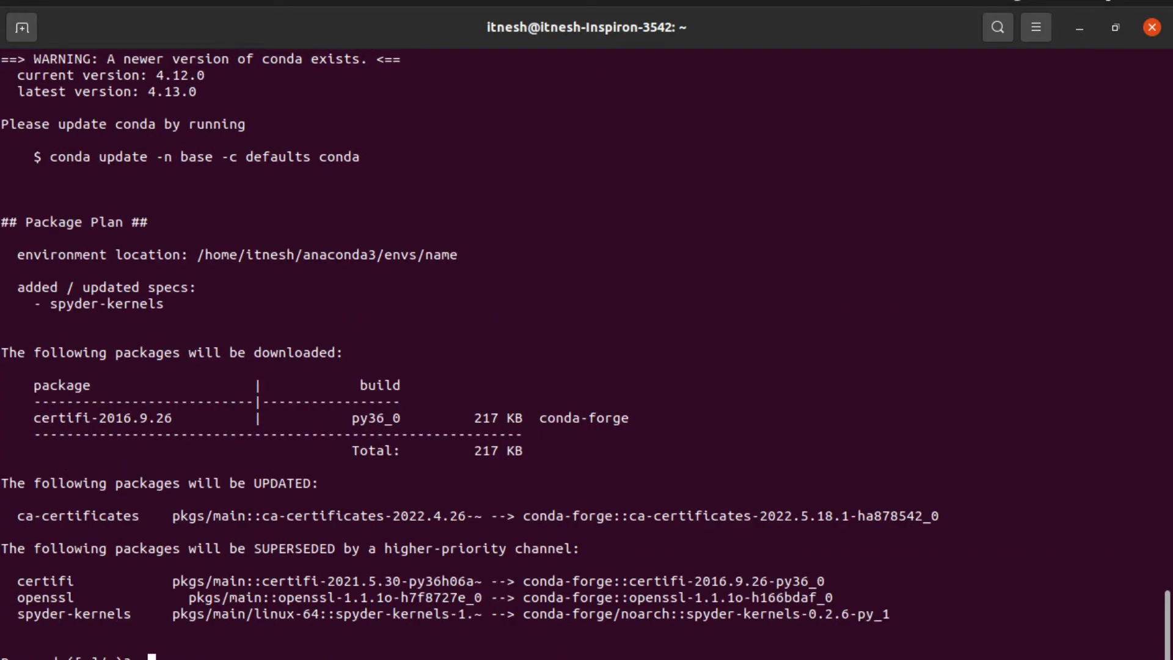
# Step: Confirm the spyder-kernels 0.2.6 installation with y and return to Spyder
pyautogui.write('y')
pyautogui.press('Return')
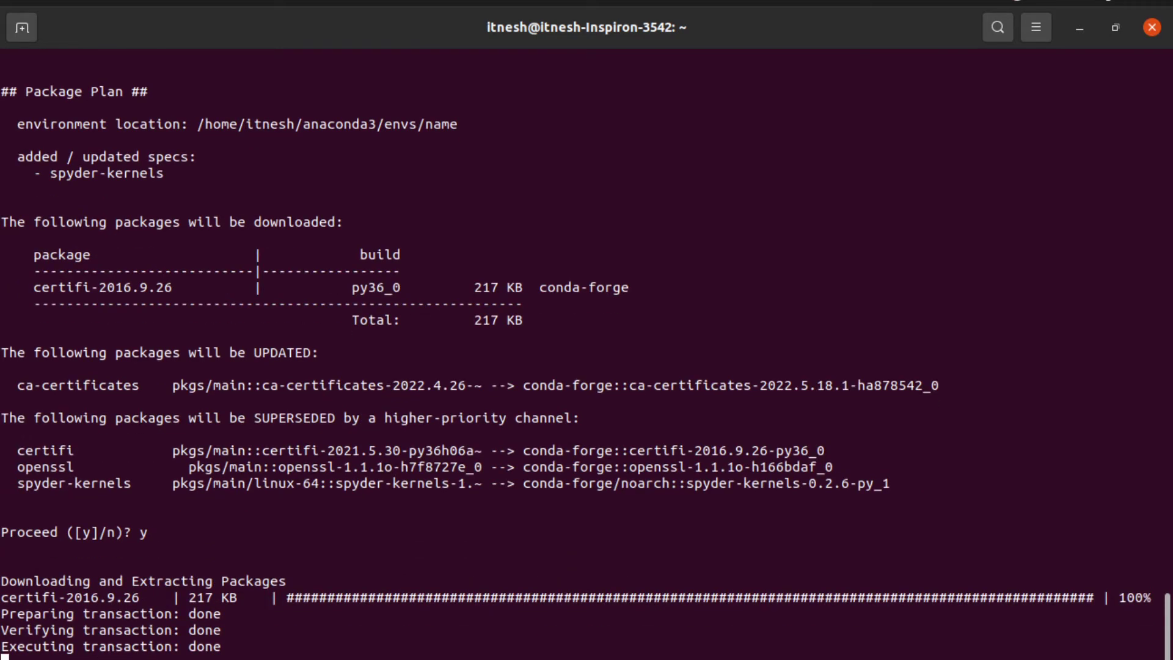
pyautogui.hotkey('alt', 'Tab')
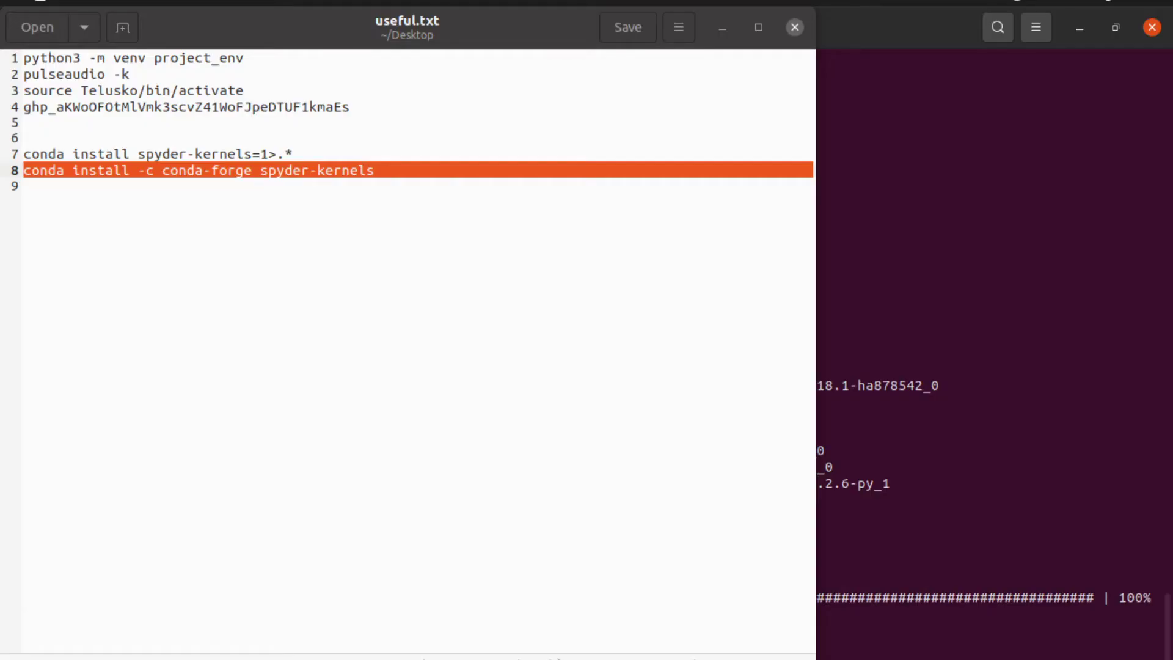
pyautogui.hotkey('alt', 'Tab')
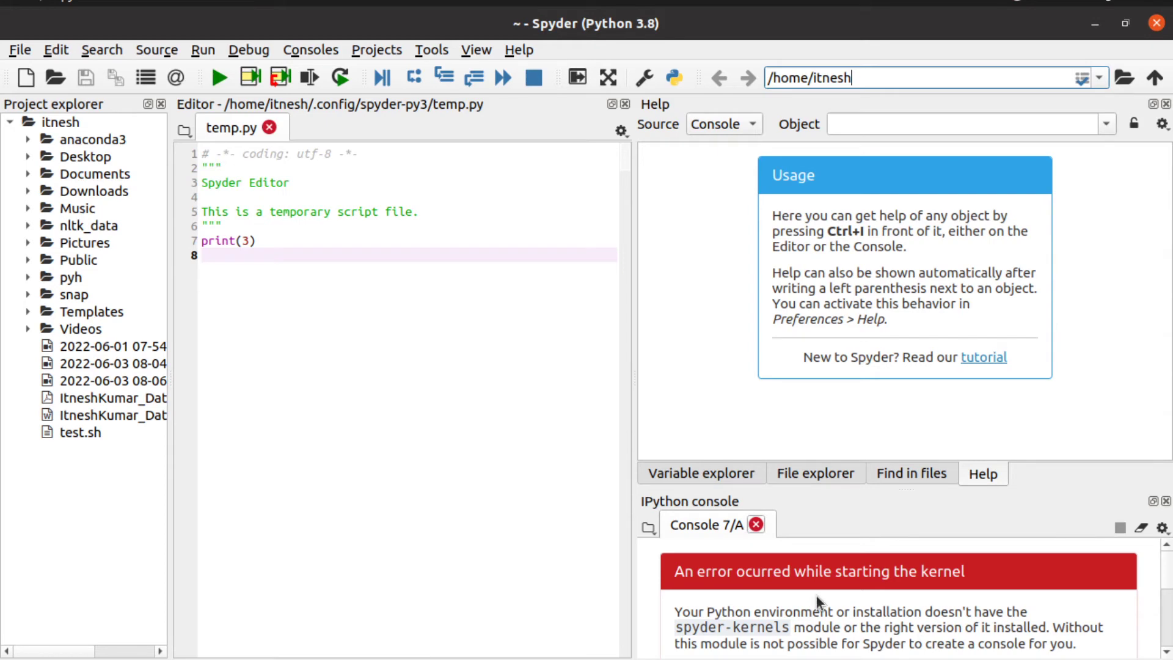
# Step: Restart the console and confirm the name environment's interpreter path in Preferences
pyautogui.click(756, 524)
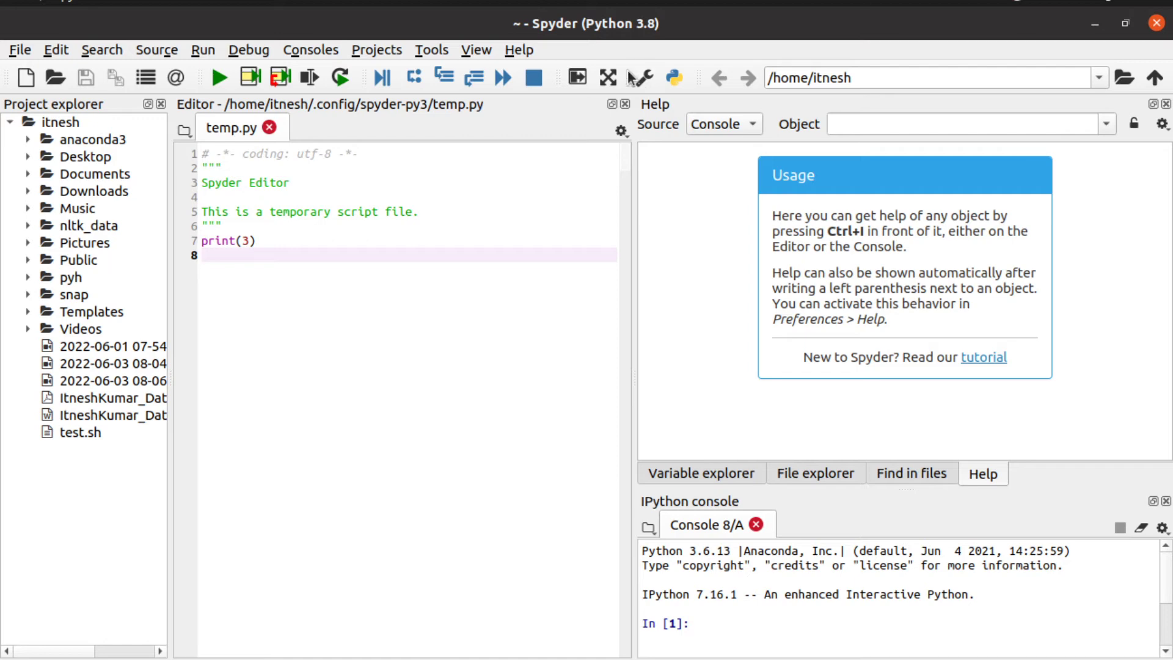
pyautogui.click(651, 80)
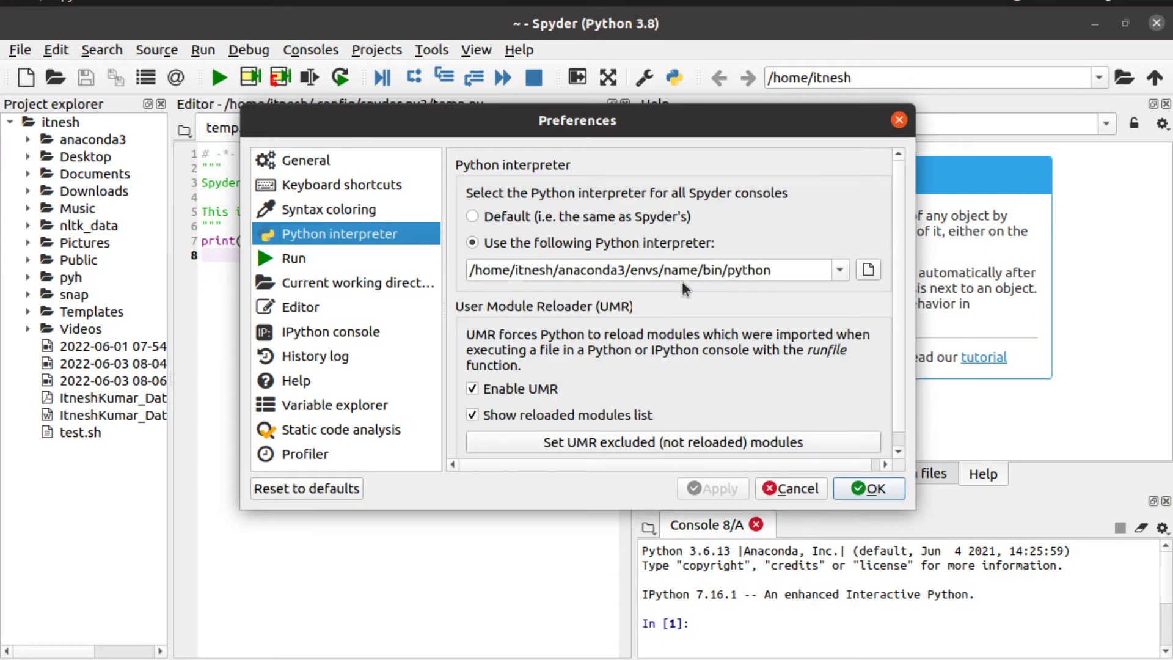
pyautogui.click(682, 274)
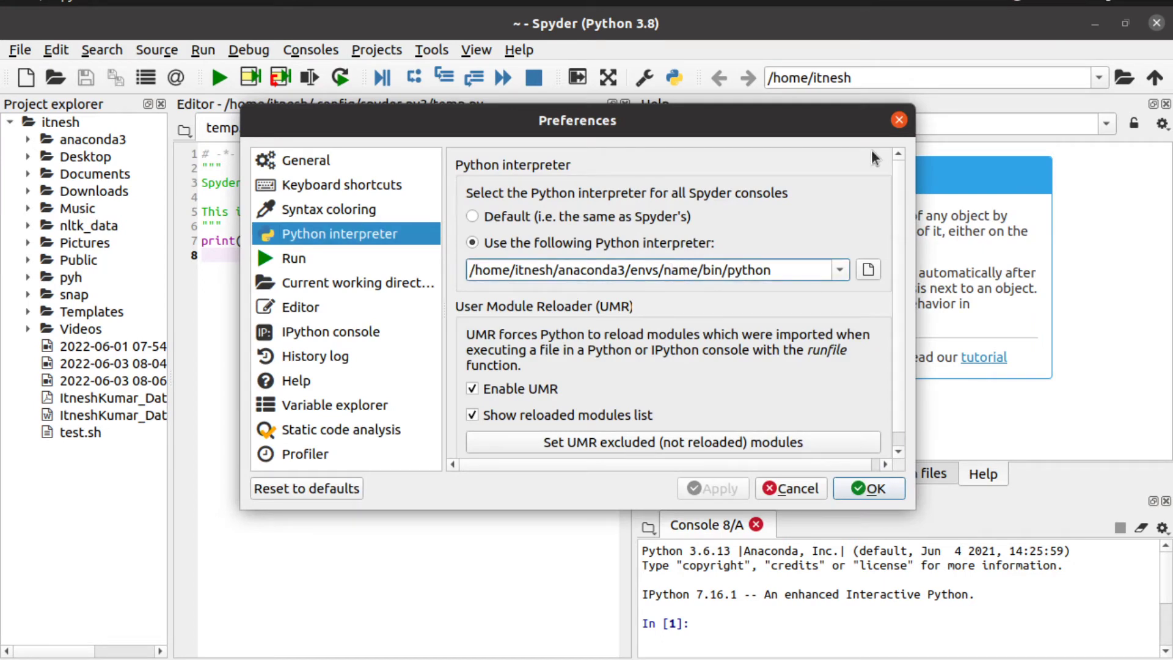
pyautogui.click(898, 121)
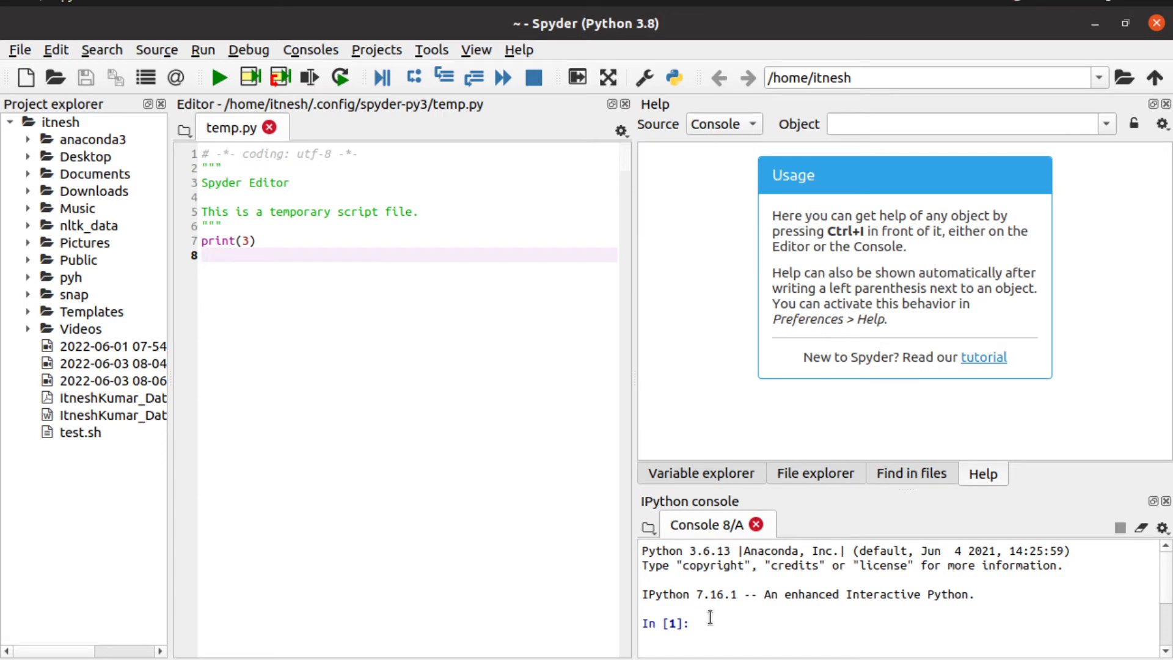
# Step: Type 'pip list' at the new console 8/A prompt
pyautogui.write('pip instal')
pyautogui.press('BackSpace')
pyautogui.press('BackSpace')
pyautogui.press('BackSpace')
pyautogui.press('BackSpace')
pyautogui.press('BackSpace')
pyautogui.press('BackSpace')
pyautogui.write('list')
# Step: Run pip list, review the installed packages, and type 'pip install numpy' at In [2]
pyautogui.press('Return')
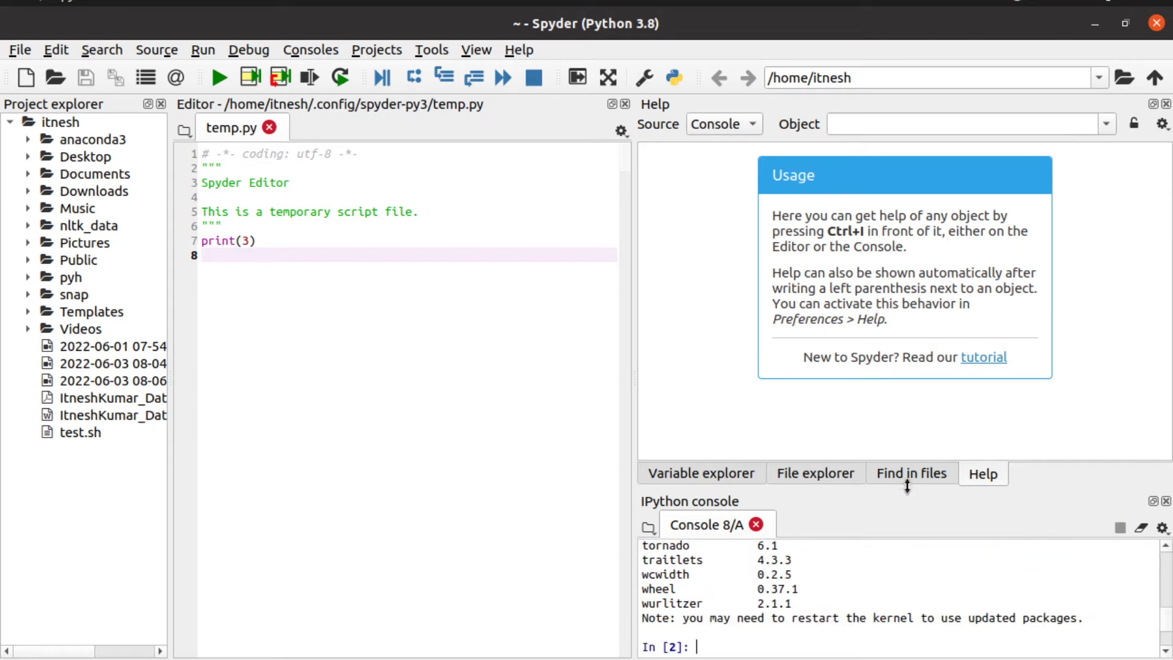
pyautogui.scroll(3, 774, 617)
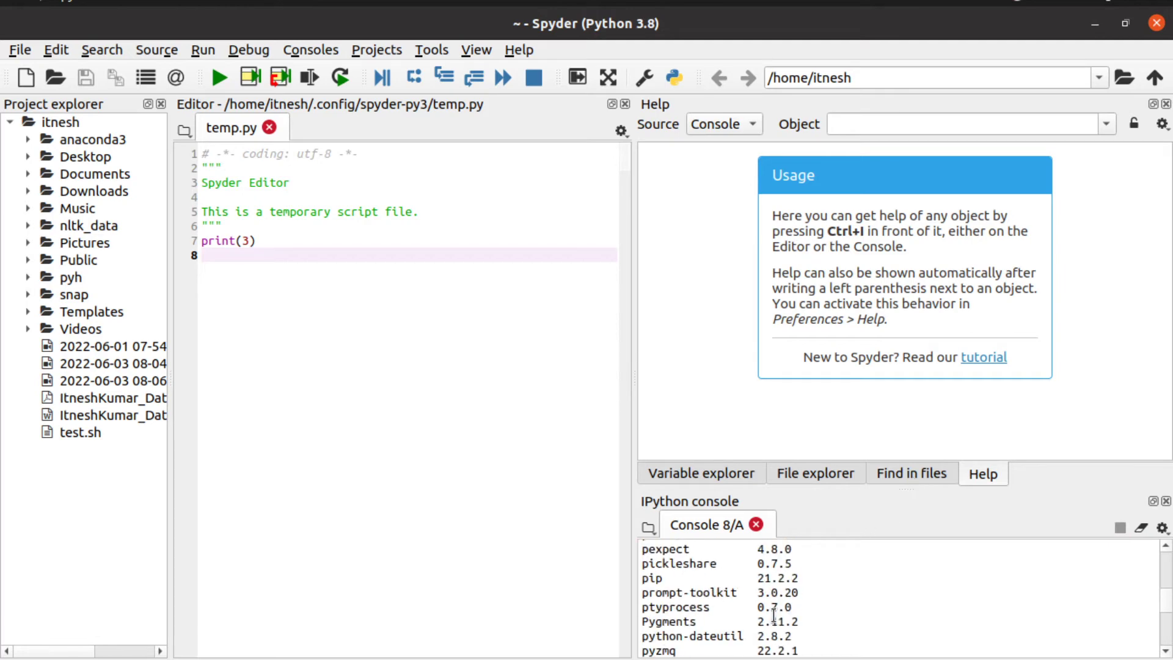
pyautogui.scroll(5, 774, 617)
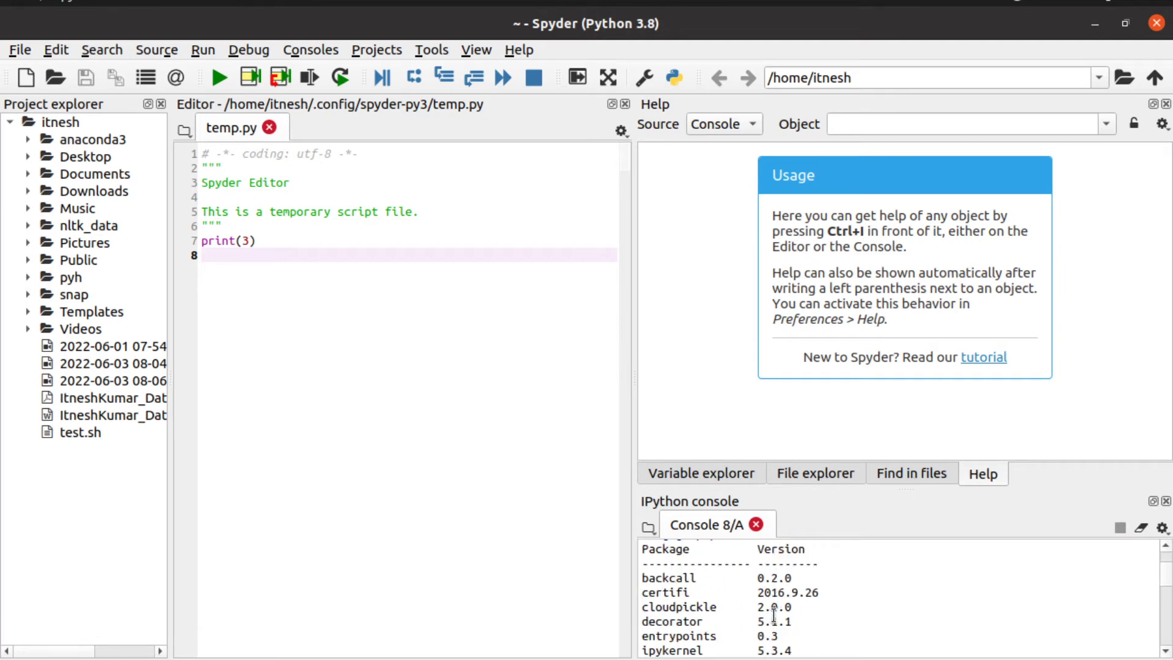
pyautogui.scroll(1, 754, 589)
pyautogui.scroll(-3, 757, 602)
pyautogui.scroll(-10, 762, 614)
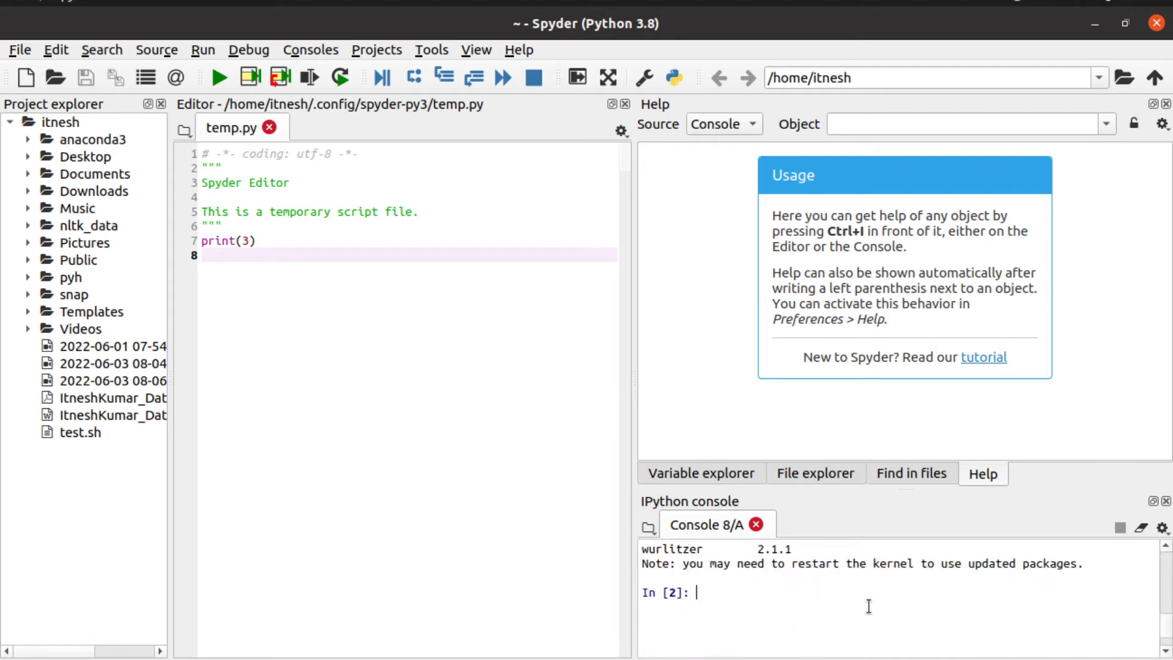
pyautogui.write('pip install numpy')
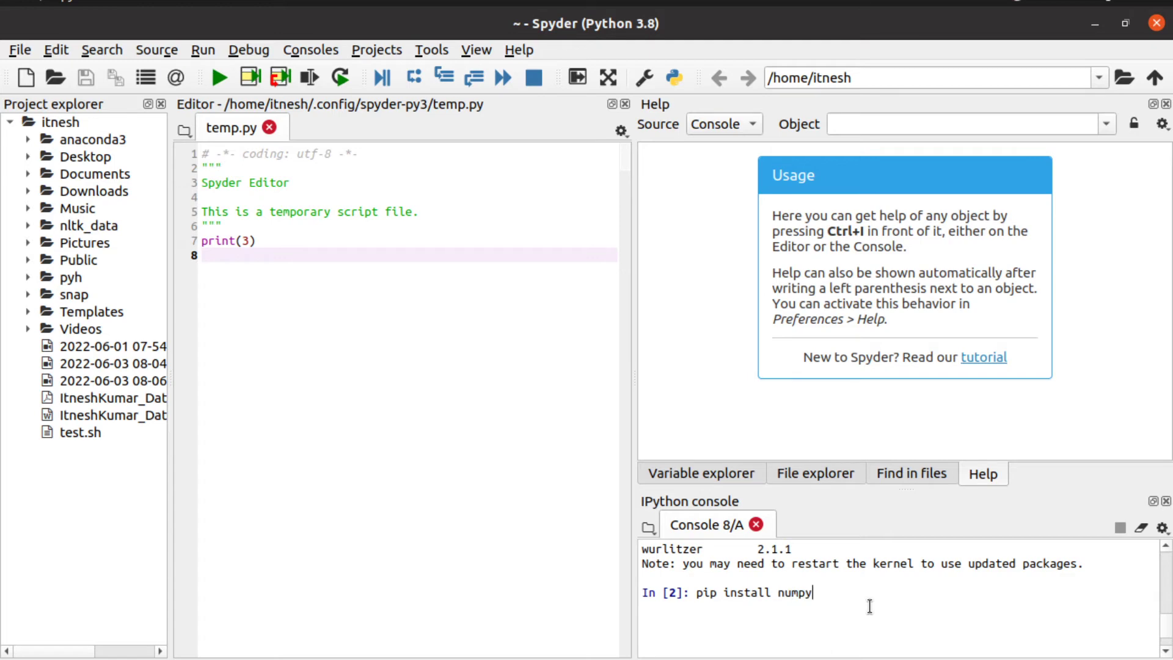
# Step: Run pip install numpy to get numpy 1.19.5, then type 'conda install pands'
pyautogui.press('Return')
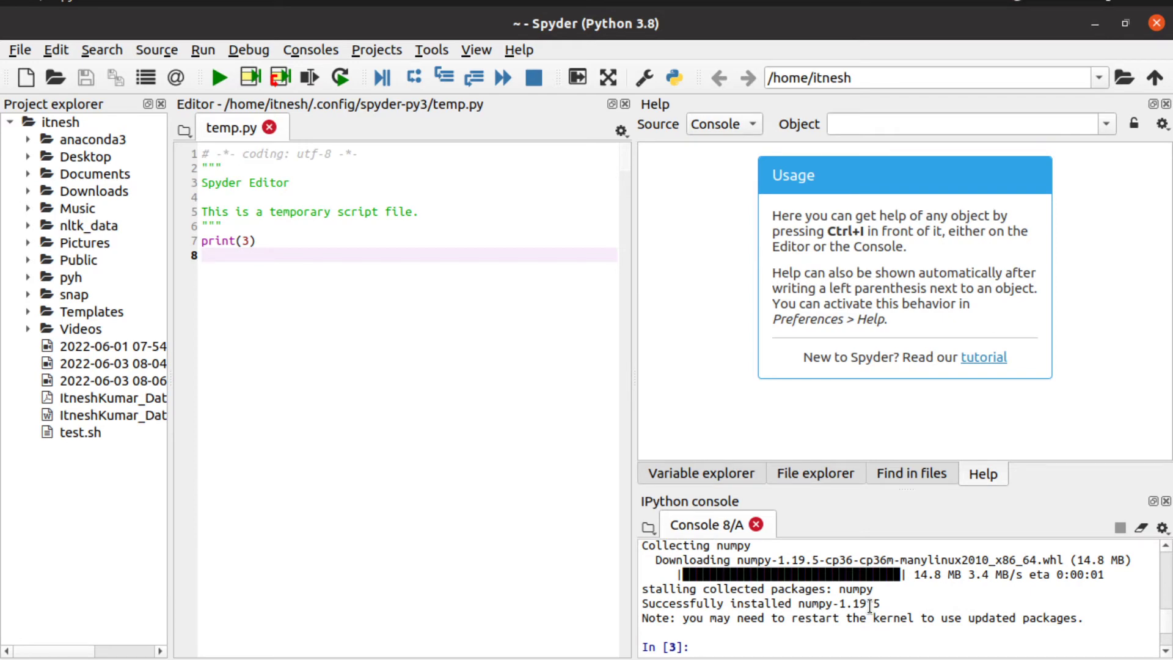
pyautogui.write('conda install pands')
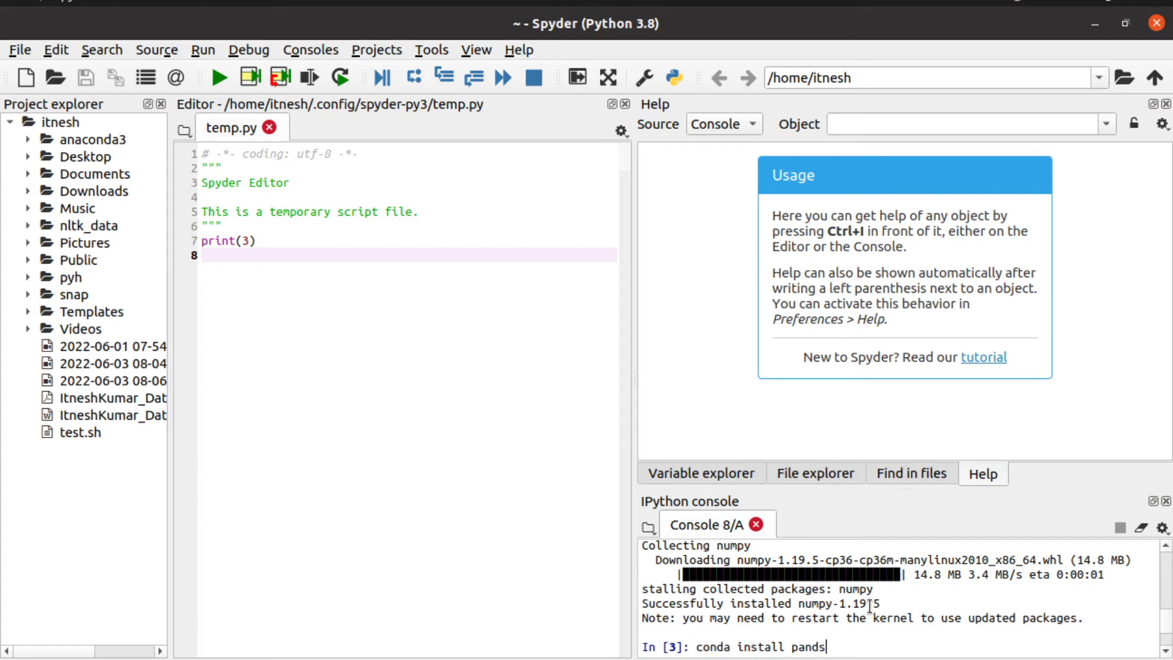
# Step: Correct the command to 'conda install pandas', run it, and collapse the home folder in Project explorer
pyautogui.press('BackSpace')
pyautogui.write('as')
pyautogui.press('Return')
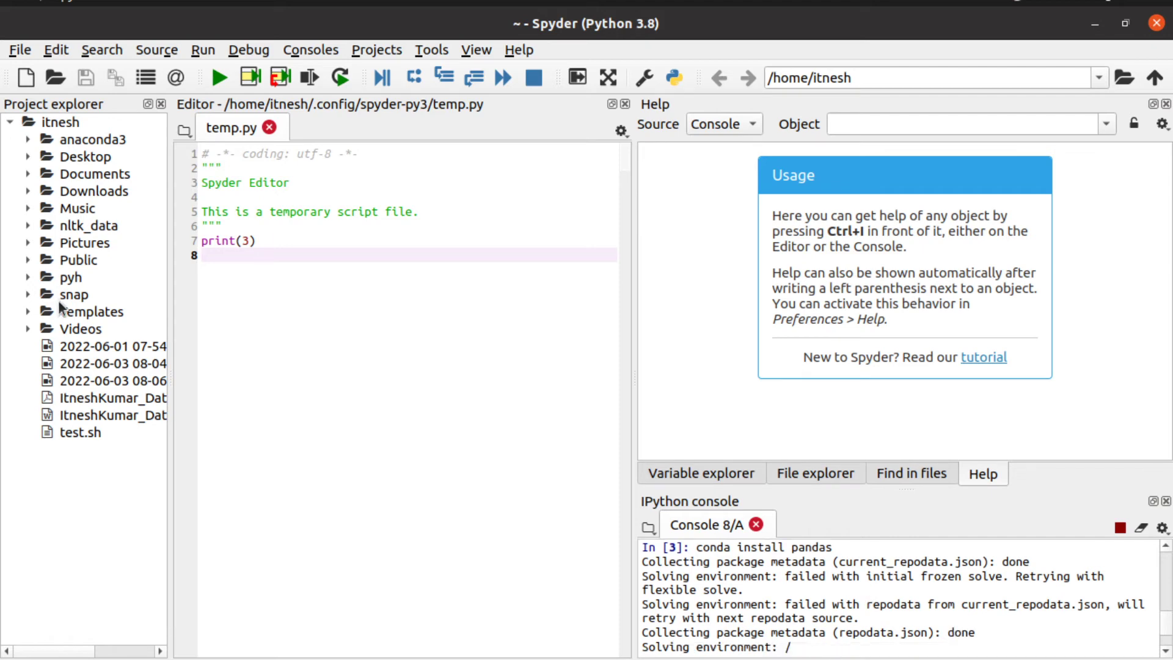
pyautogui.click(8, 124)
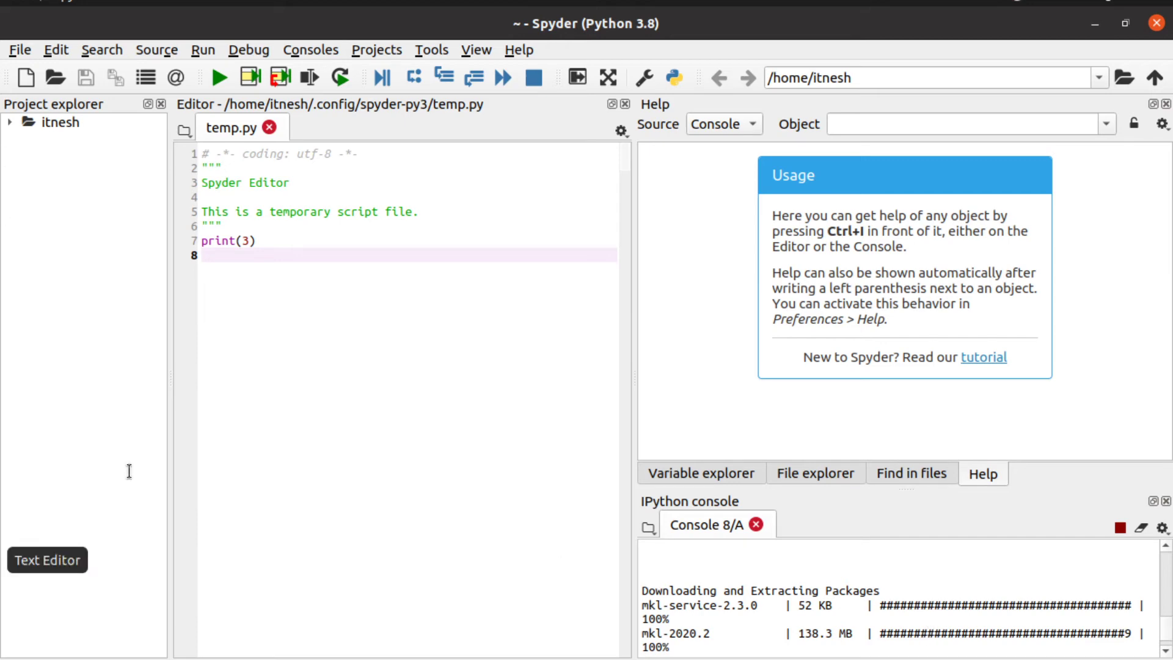
# Step: Delete the stray text before the conda command in useful.txt, save it, and minimise gedit
pyautogui.moveTo(313, 160); pyautogui.dragTo(25, 153)
pyautogui.press('BackSpace')
pyautogui.click(257, 393)
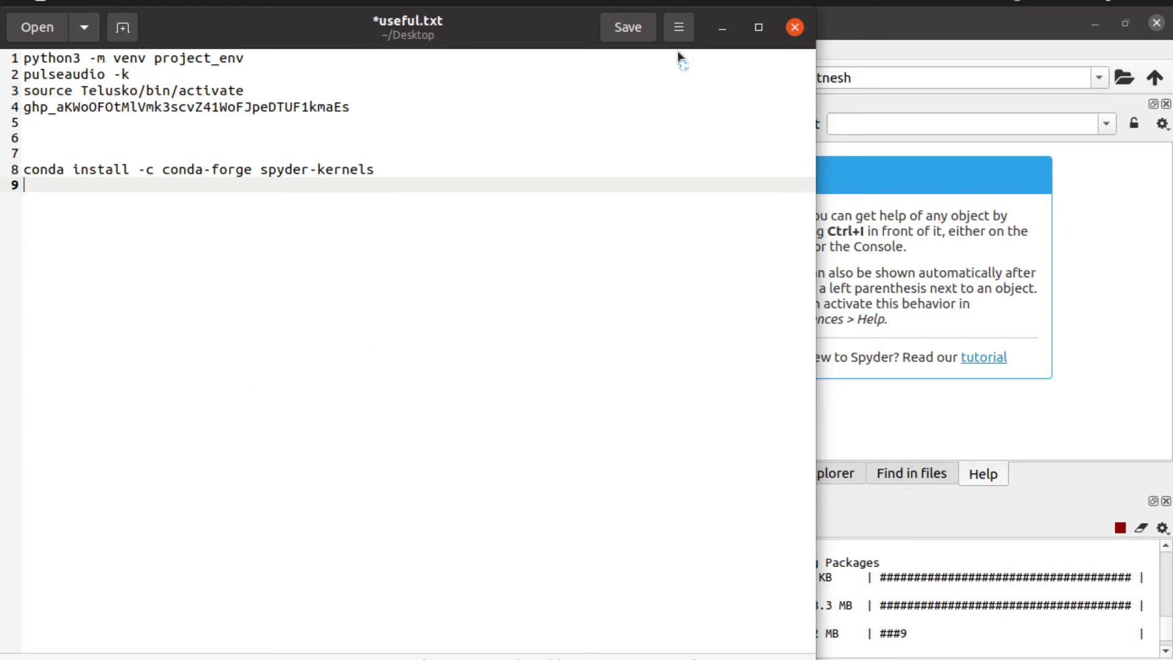
pyautogui.hotkey('ctrl', 's')
pyautogui.click(720, 27)
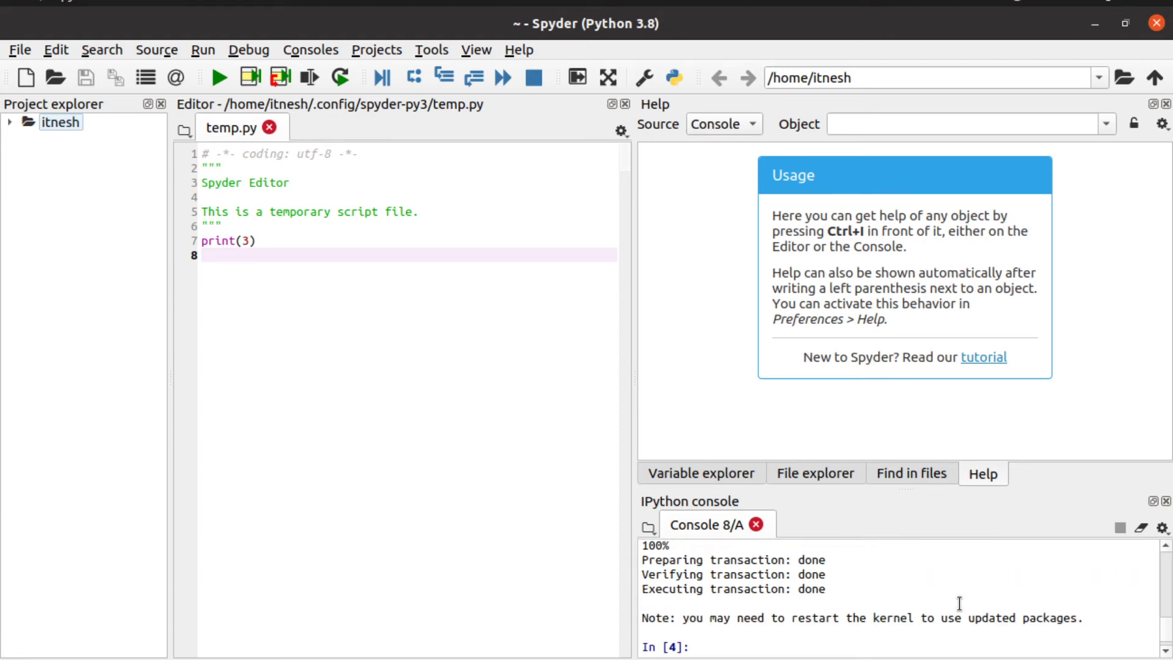
# Step: Run pip list in the console and scroll up to find numpy 1.19.5 and pandas 1.1.5
pyautogui.click(733, 645)
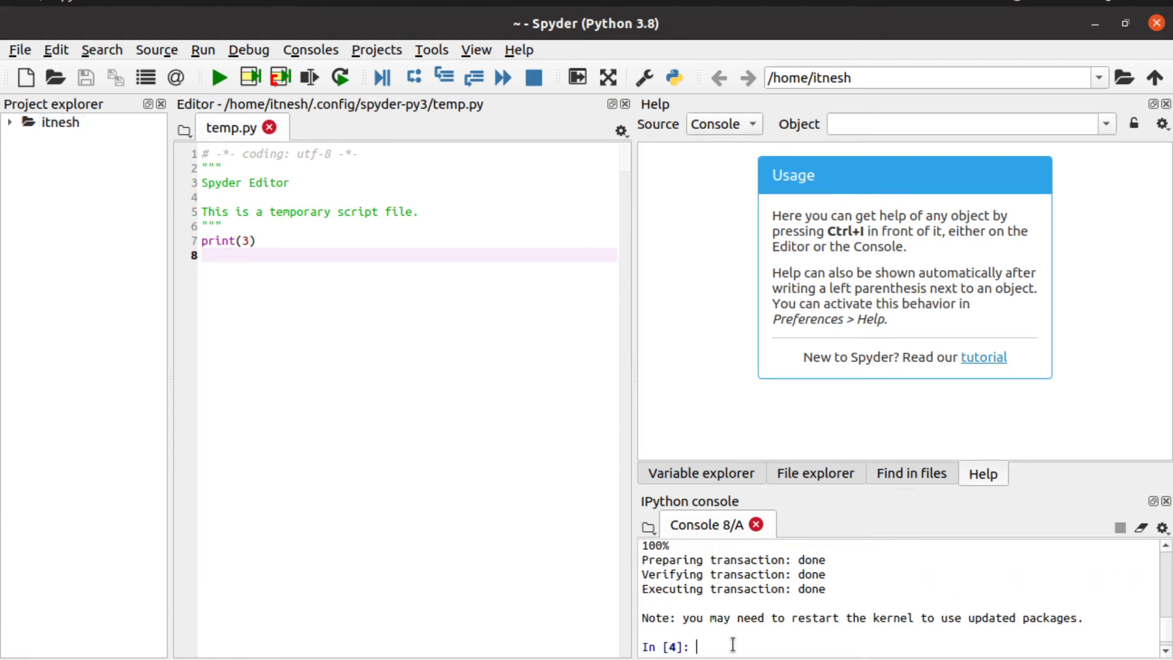
pyautogui.write('pip list')
pyautogui.press('Return')
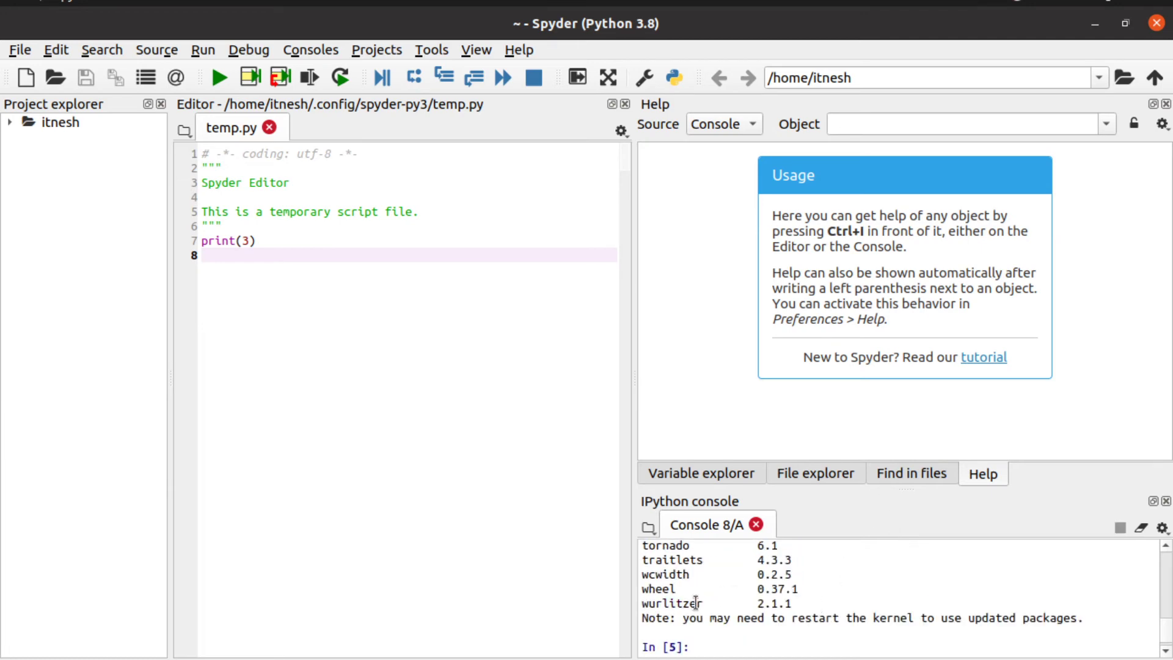
pyautogui.scroll(5, 695, 603)
pyautogui.scroll(2, 695, 603)
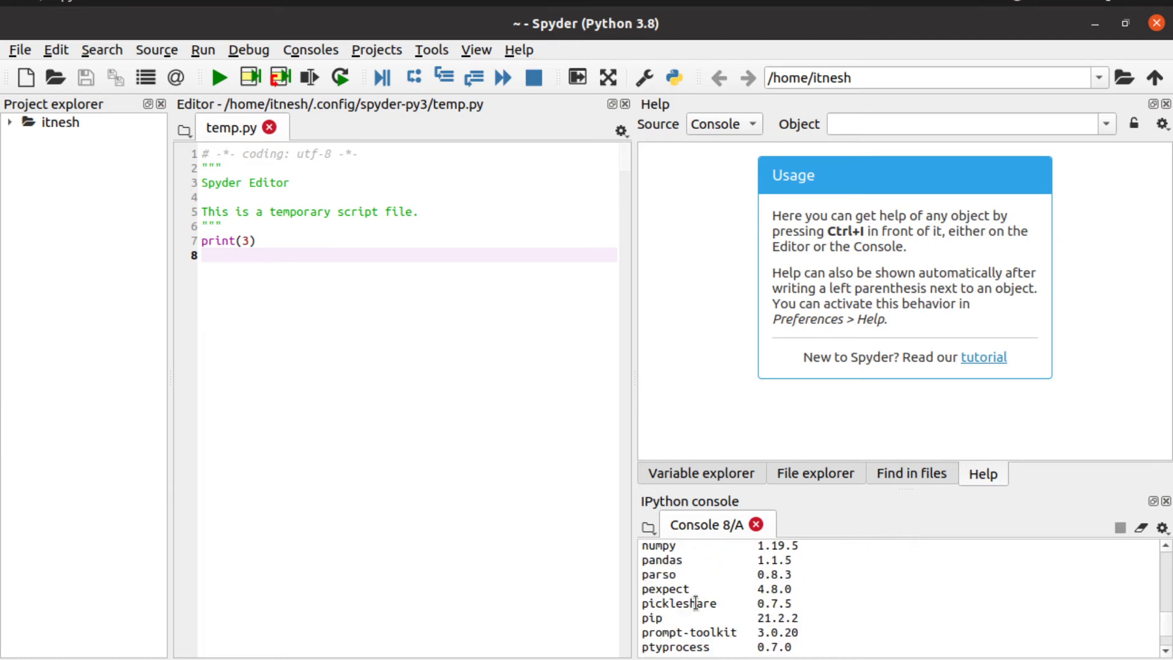
pyautogui.scroll(2, 695, 604)
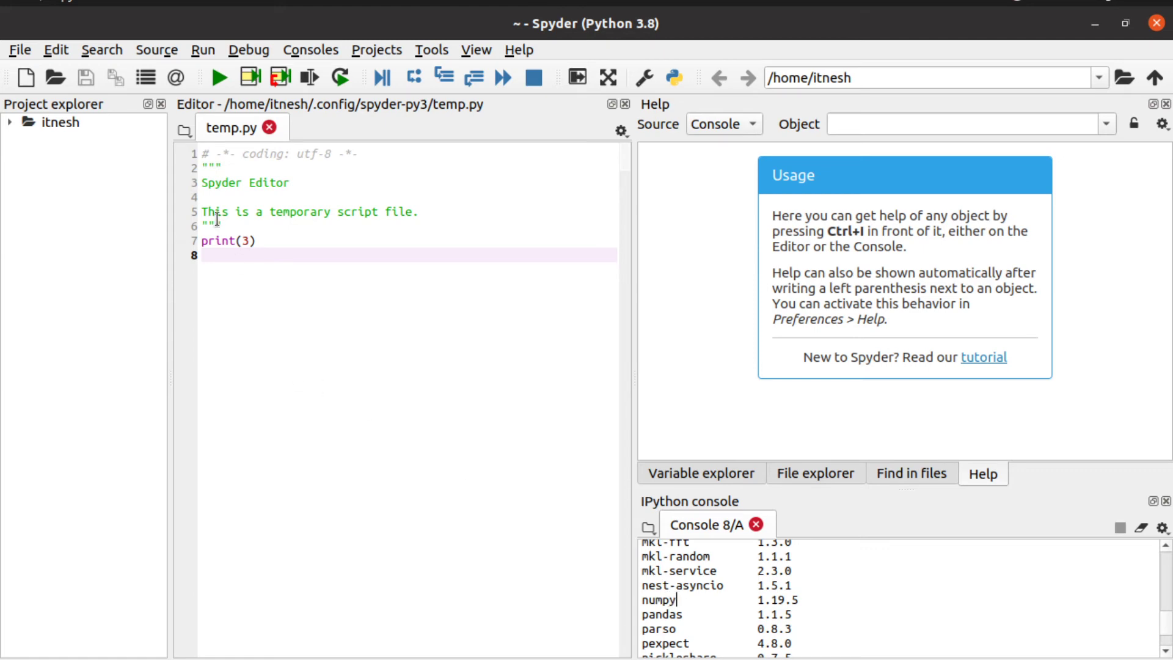
# Step: Create a new blank Python script, untitled0.py, from the File menu
pyautogui.click(28, 51)
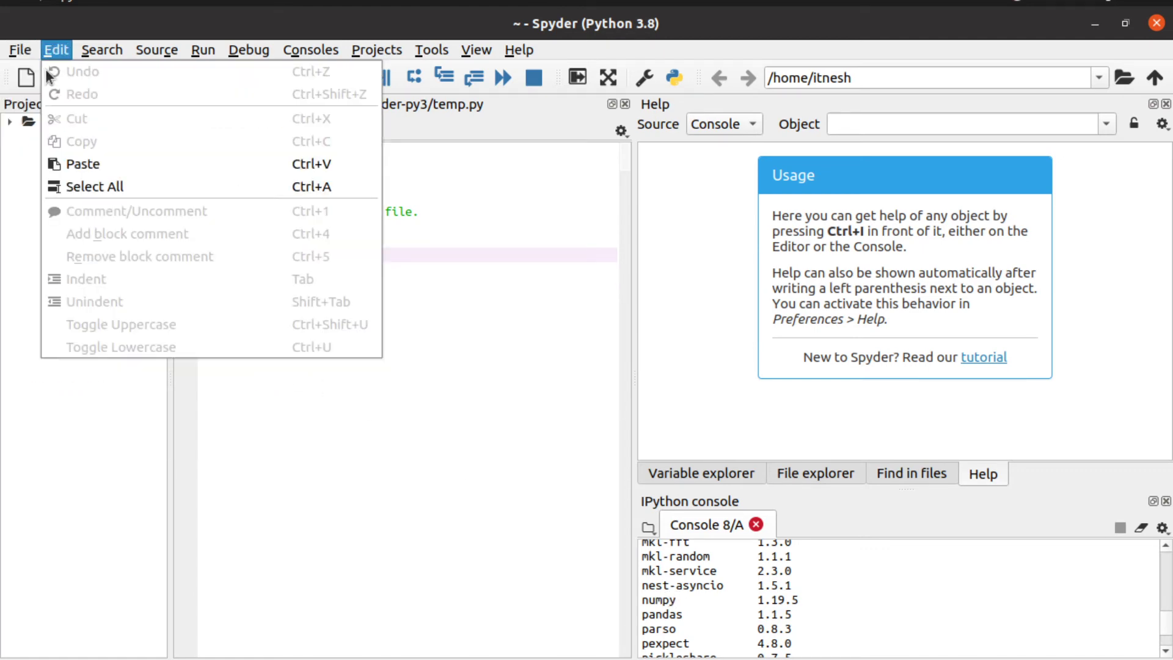
pyautogui.click(45, 74)
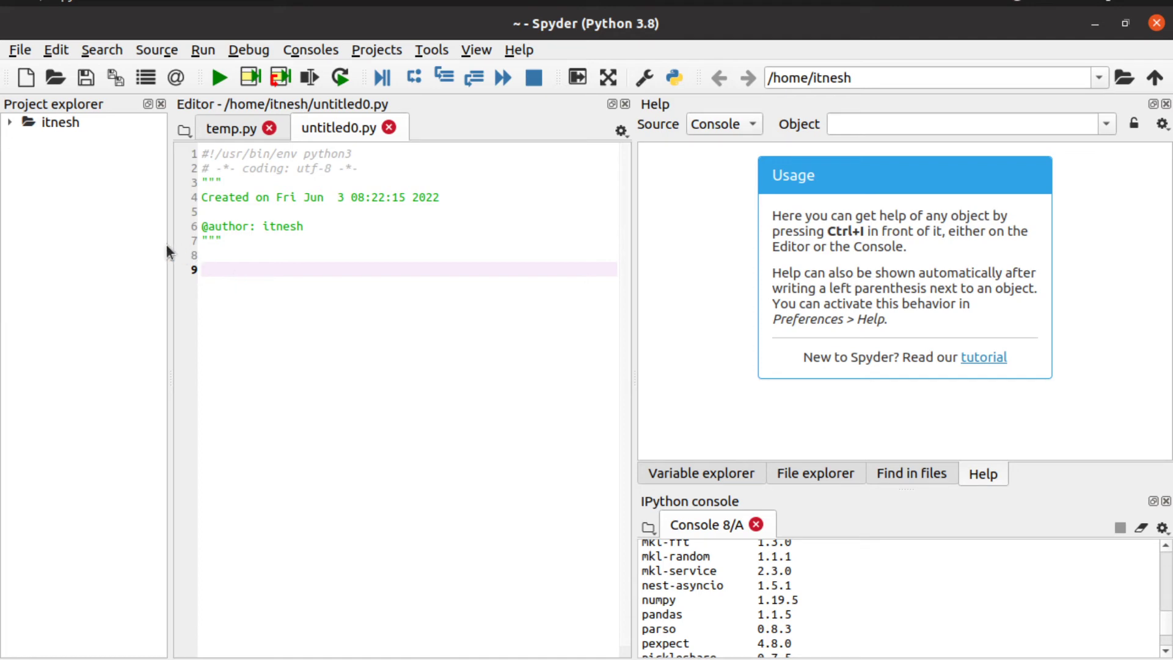
pyautogui.click(21, 51)
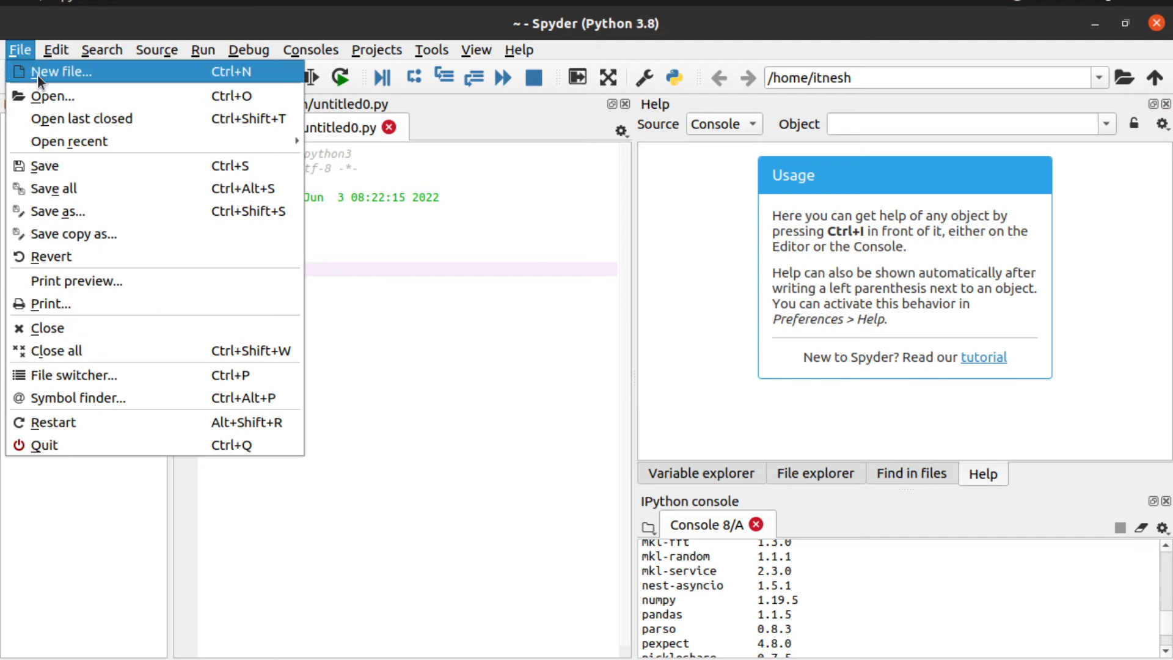
pyautogui.click(434, 294)
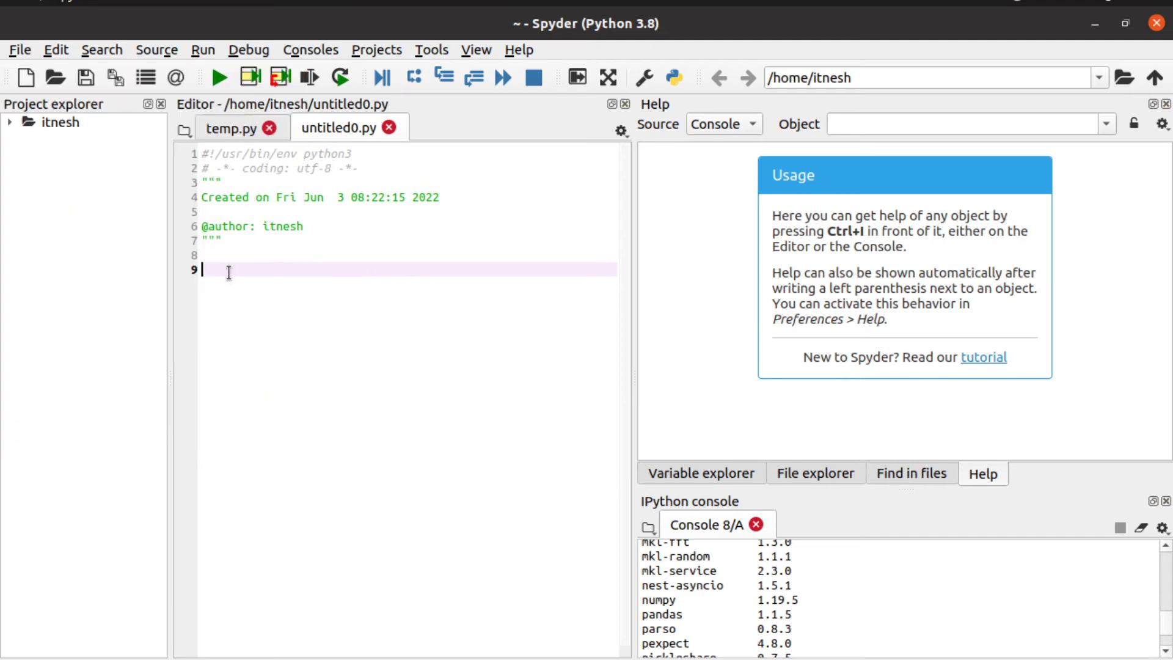
# Step: Write a=2+3 and print(a) on separate lines, then start saving with Ctrl+S
pyautogui.write('a=')
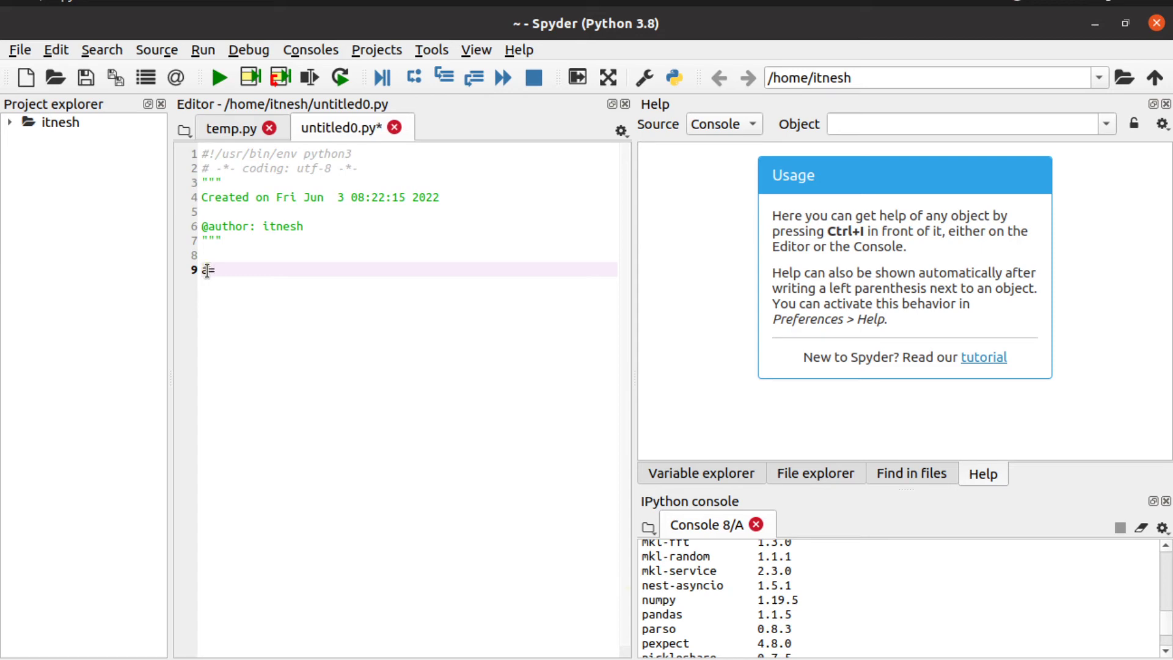
pyautogui.write('2+3')
pyautogui.press('Return')
pyautogui.write('prin')
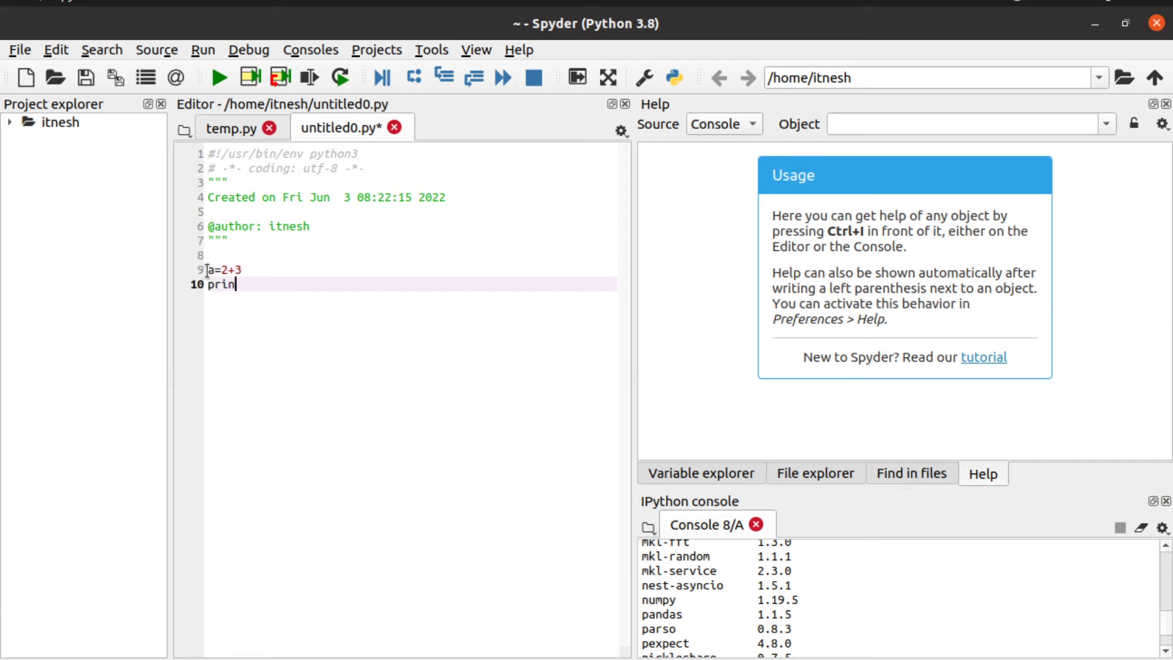
pyautogui.write('t(a)')
pyautogui.hotkey('ctrl', 's')
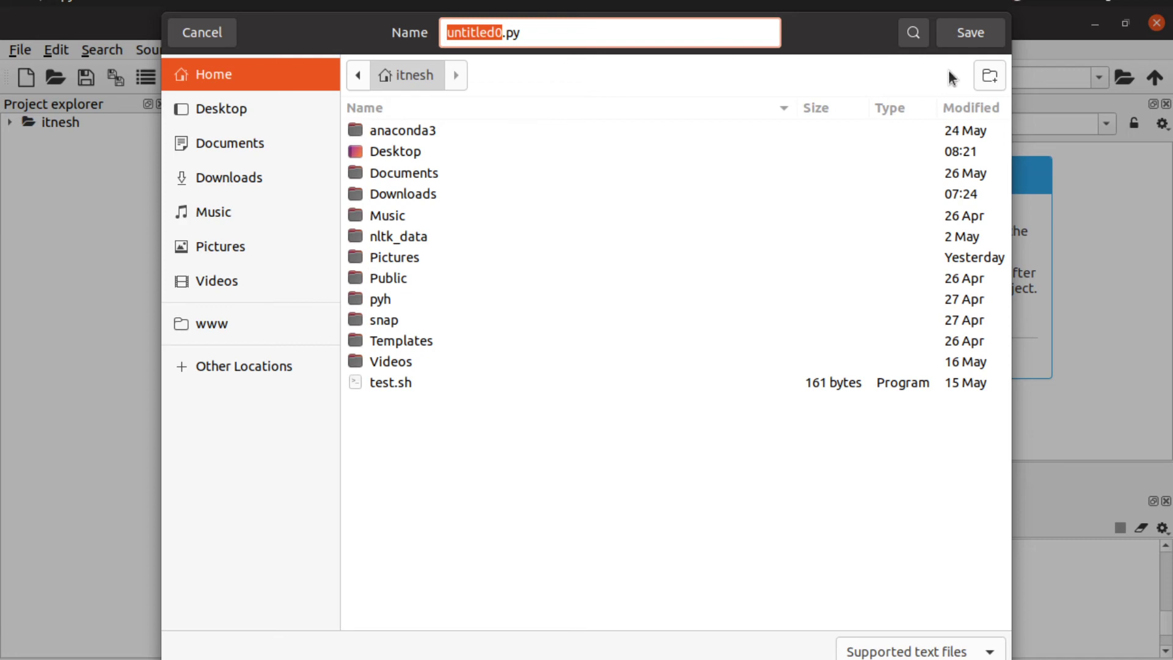
# Step: Create and open a new Youtube_tutorial folder in the home folder
pyautogui.rightClick(555, 411)
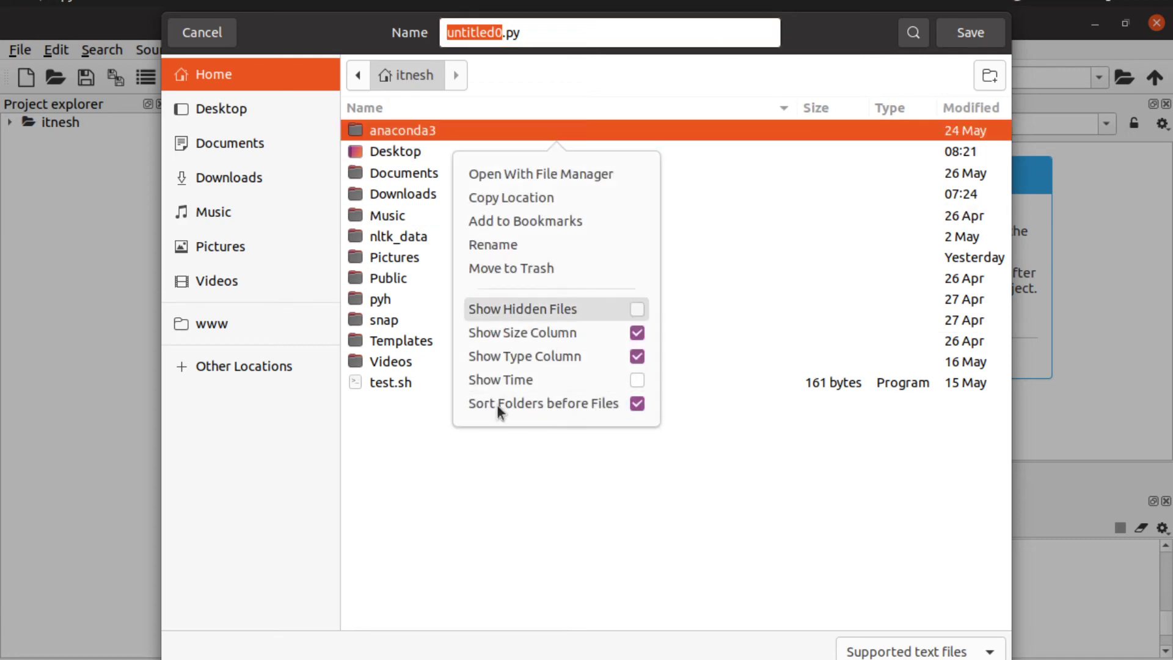
pyautogui.click(463, 503)
pyautogui.rightClick(474, 486)
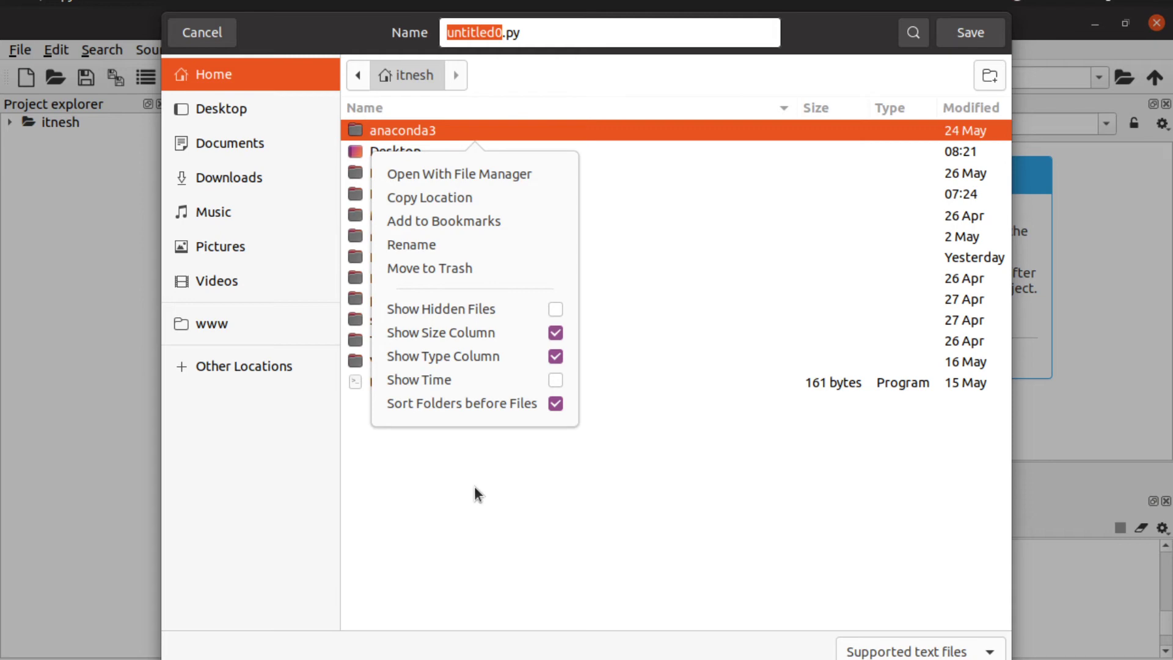
pyautogui.click(475, 485)
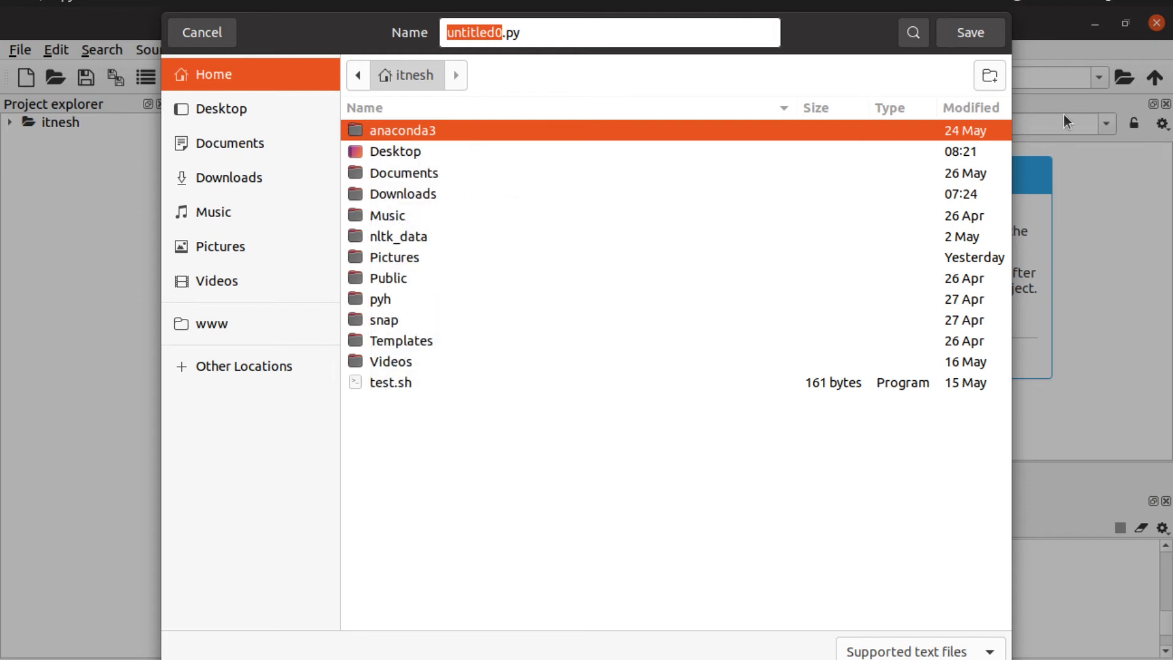
pyautogui.click(989, 77)
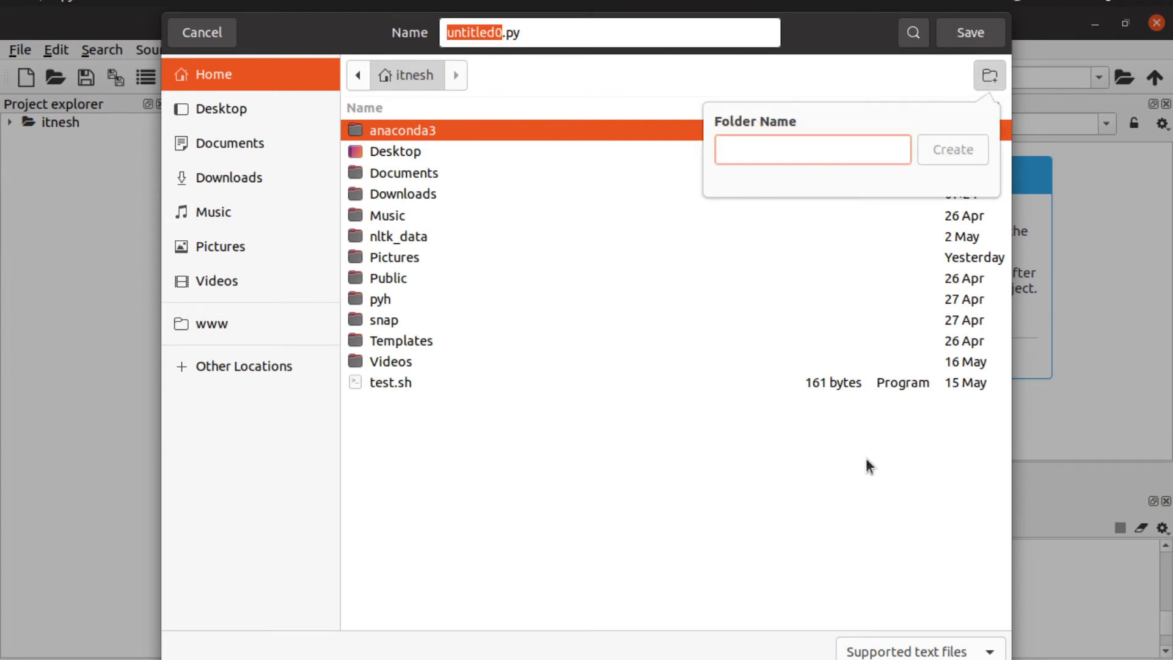
pyautogui.write('tutorial')
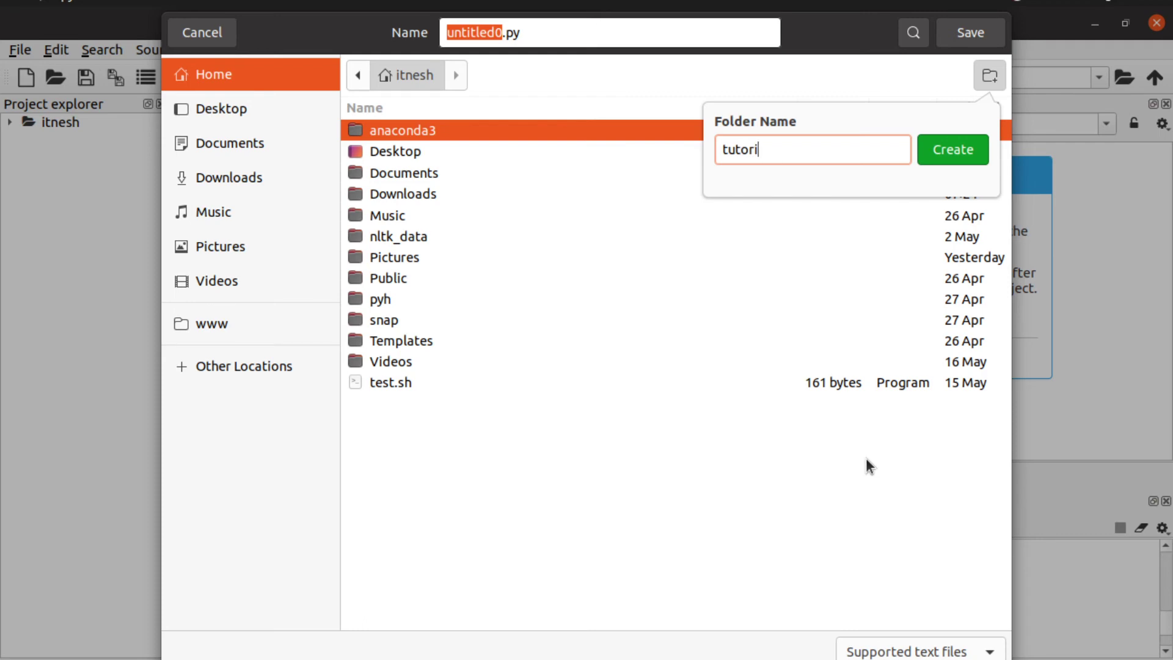
pyautogui.press('BackSpace')
pyautogui.press('BackSpace')
pyautogui.press('BackSpace')
pyautogui.press('BackSpace')
pyautogui.press('BackSpace')
pyautogui.press('BackSpace')
pyautogui.press('BackSpace')
pyautogui.press('BackSpace')
pyautogui.write('Youtube_tutorial')
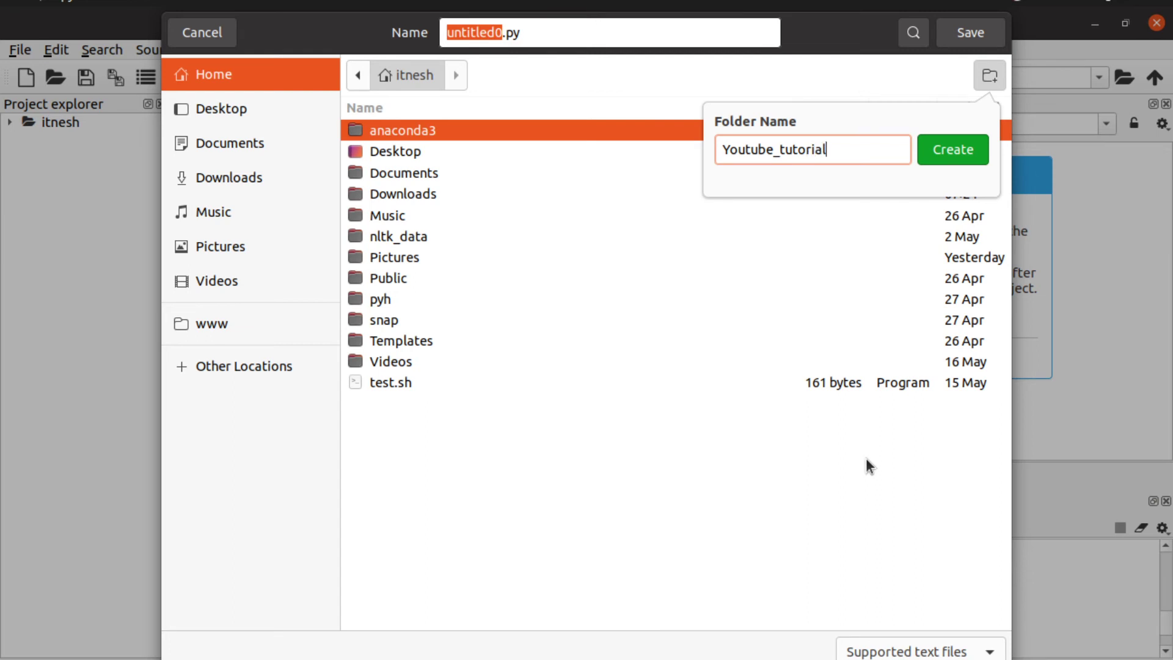
pyautogui.click(943, 154)
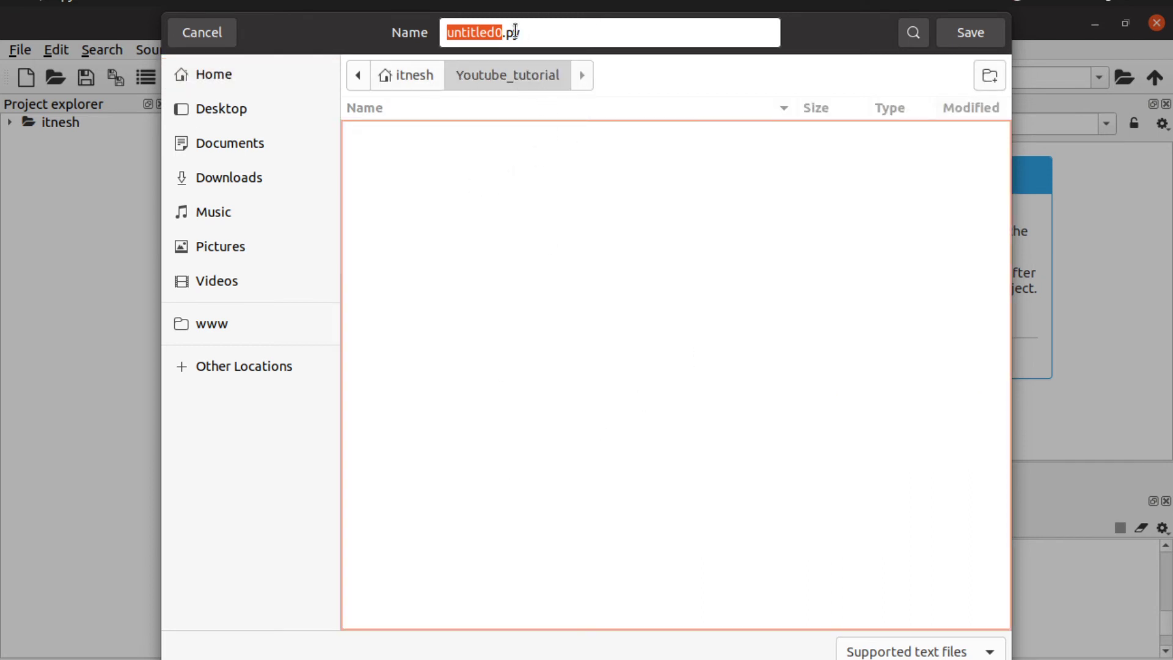
# Step: Try searching for 'test', then retype the file name as test1
pyautogui.hotkey('ctrl', 'f')
pyautogui.write('test')
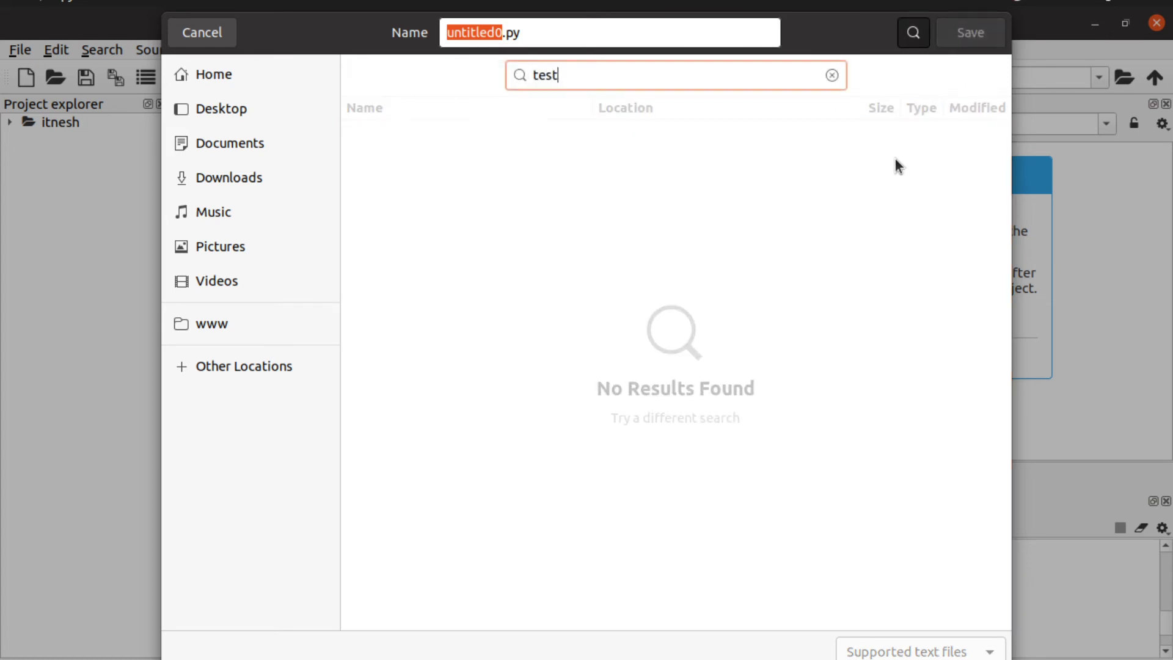
pyautogui.click(503, 34)
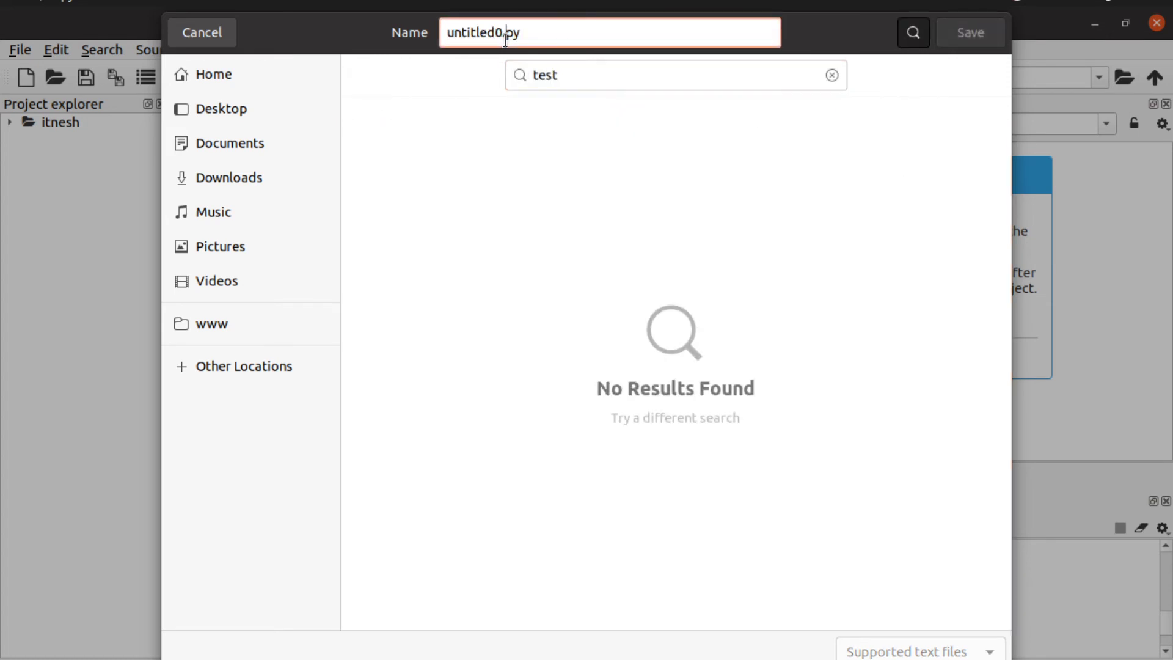
pyautogui.press('BackSpace')
pyautogui.press('BackSpace')
pyautogui.press('BackSpace')
pyautogui.press('BackSpace')
pyautogui.press('BackSpace')
pyautogui.press('BackSpace')
pyautogui.press('BackSpace')
pyautogui.press('BackSpace')
pyautogui.press('BackSpace')
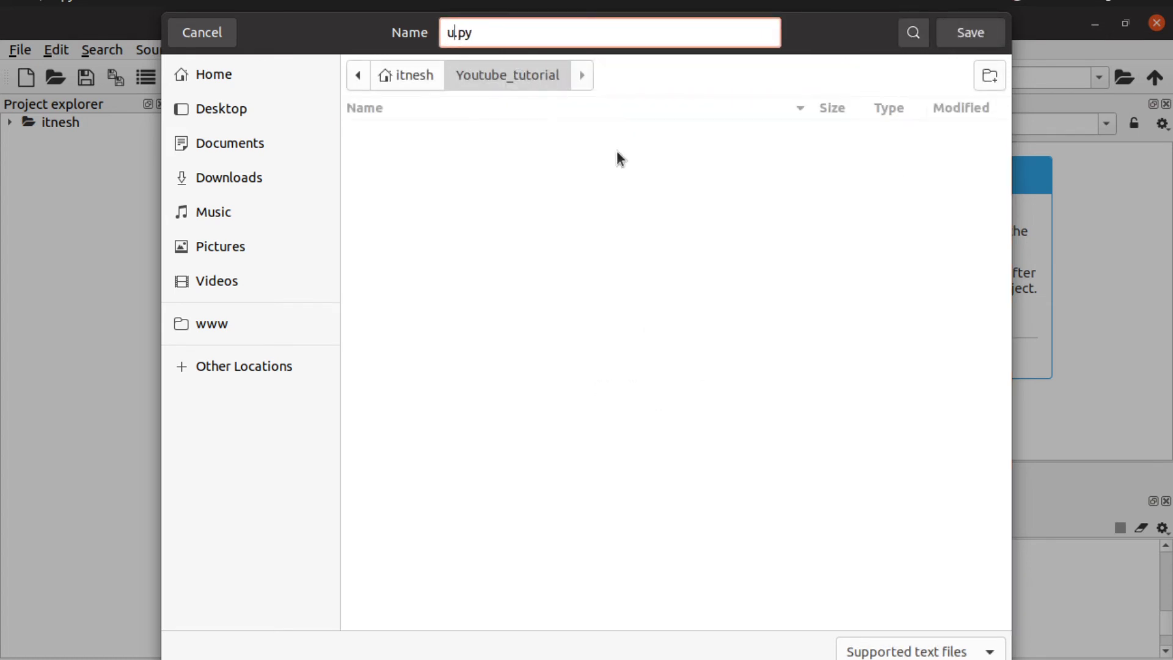
pyautogui.write('test1')
# Step: Save as test1.py, run it, then run the a=2+3 and print(a) lines individually with F9
pyautogui.press('Return')
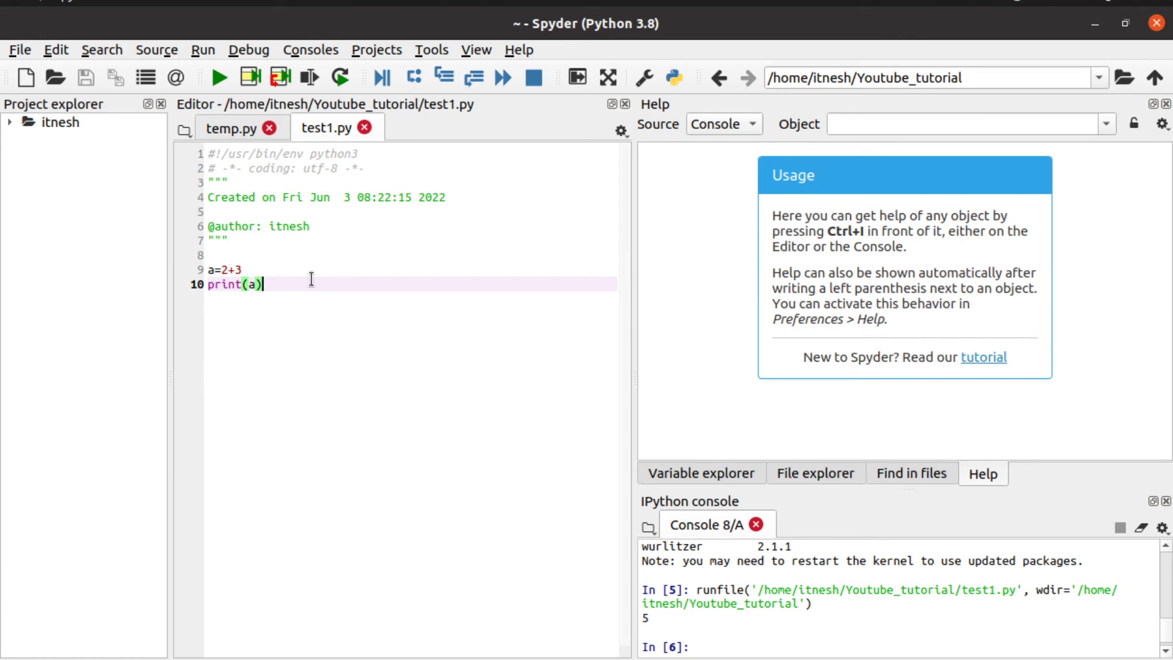
pyautogui.press('F5')
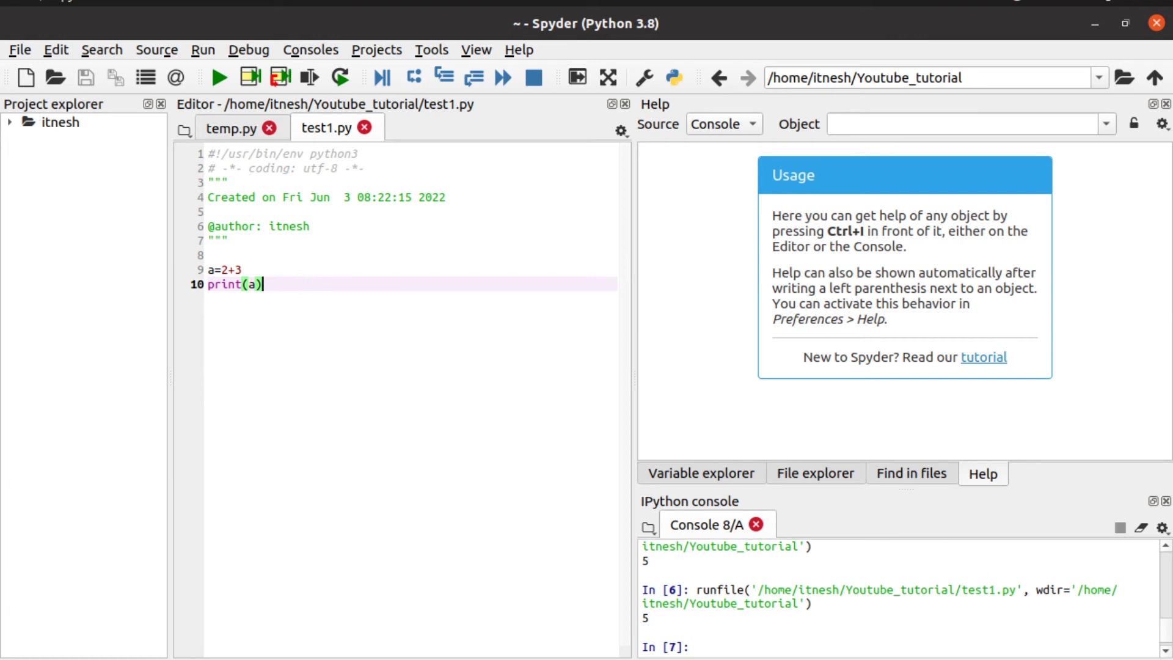
pyautogui.press('Up')
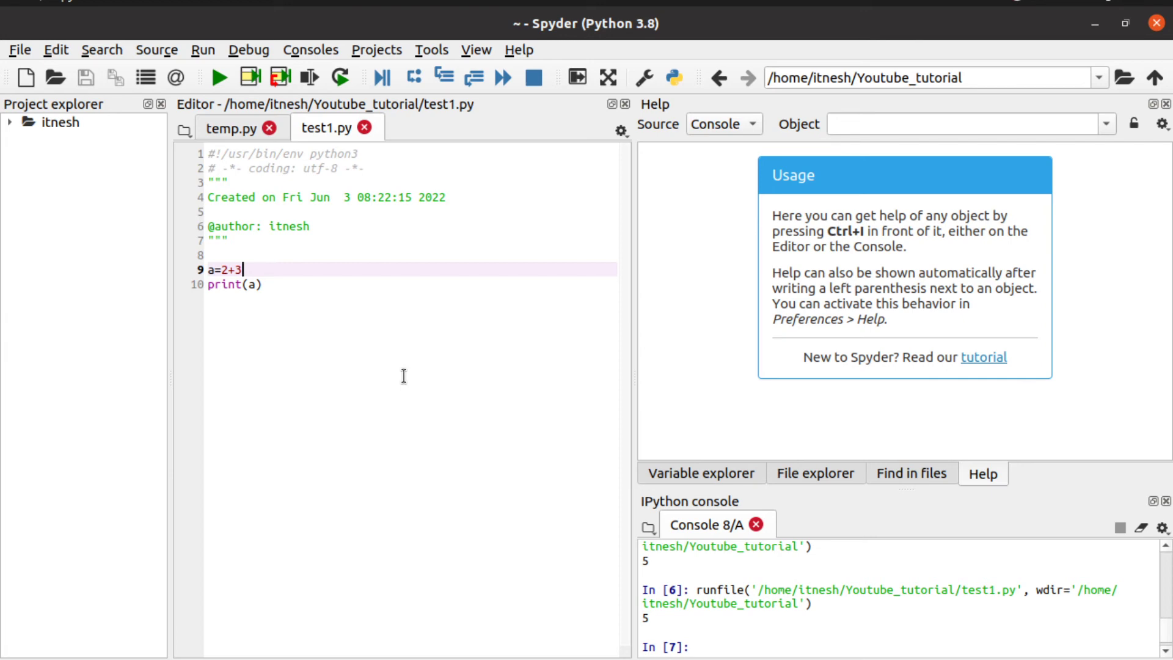
pyautogui.press('F9')
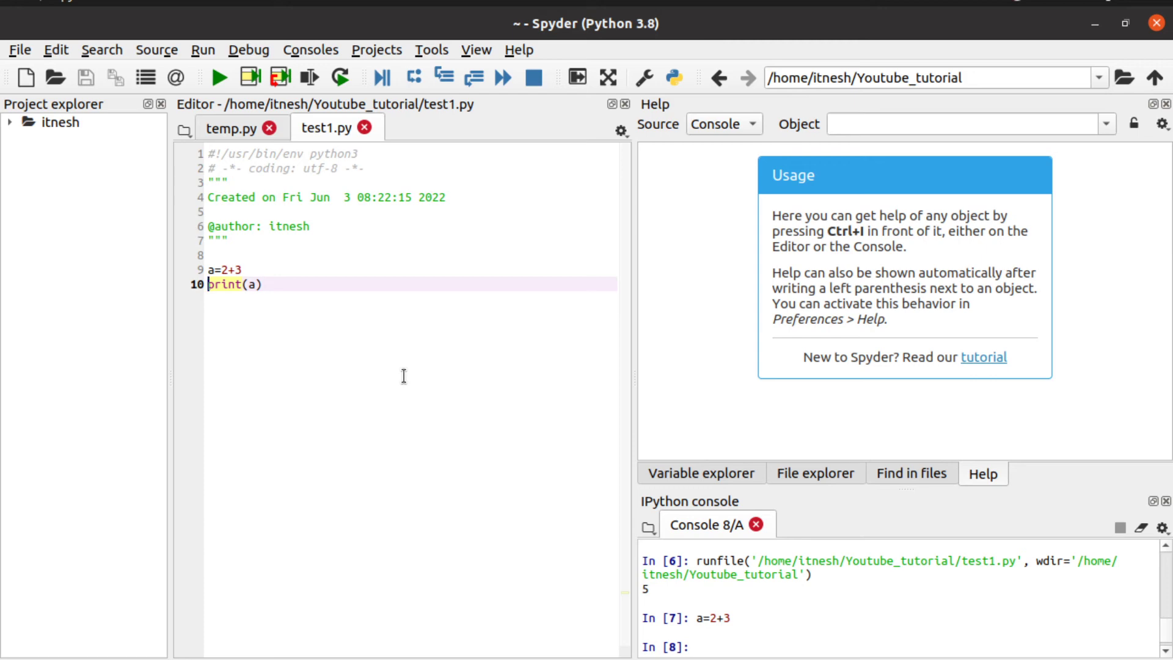
pyautogui.press('F9')
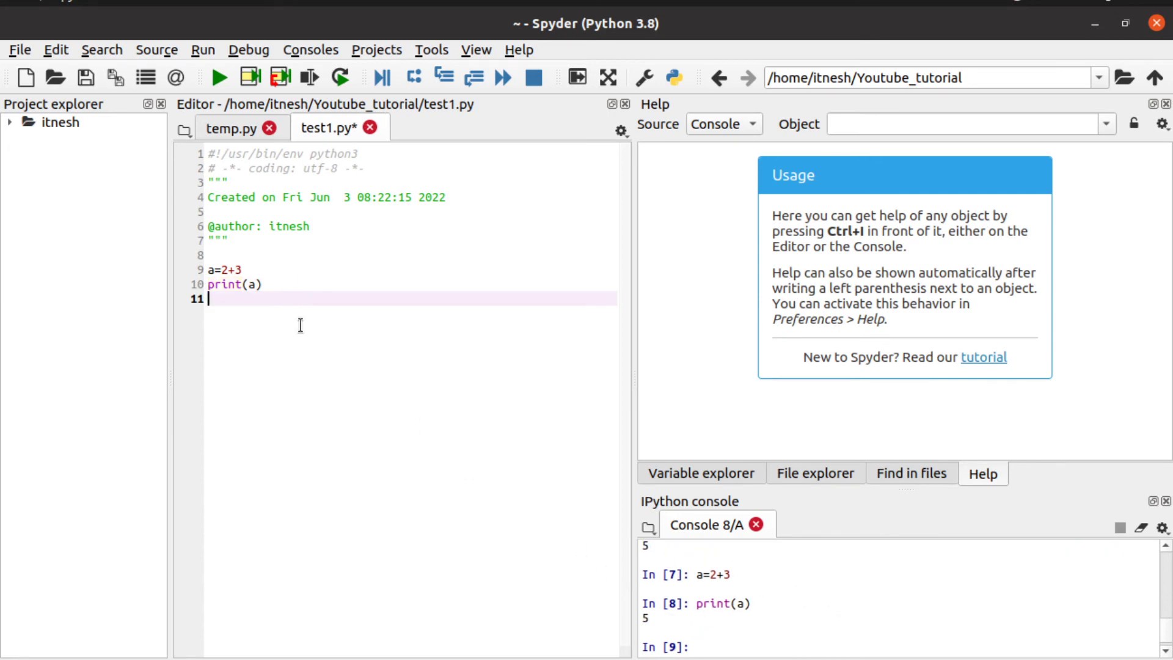
pyautogui.click(29, 49)
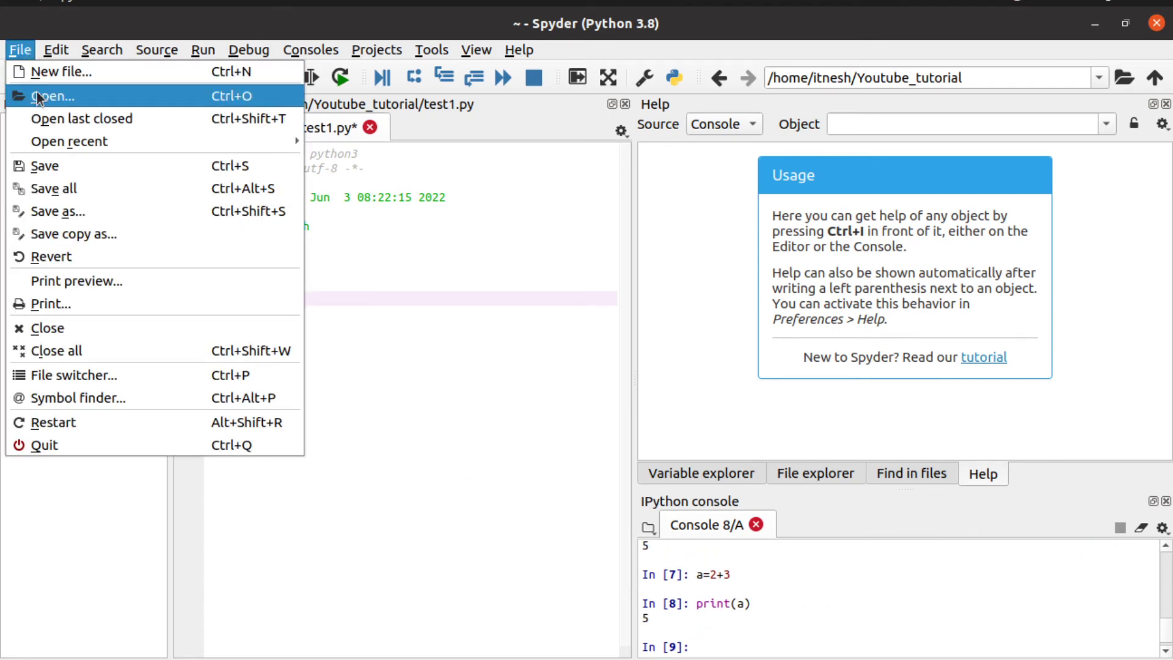
pyautogui.press('Escape')
pyautogui.hotkey('ctrl', 'o')
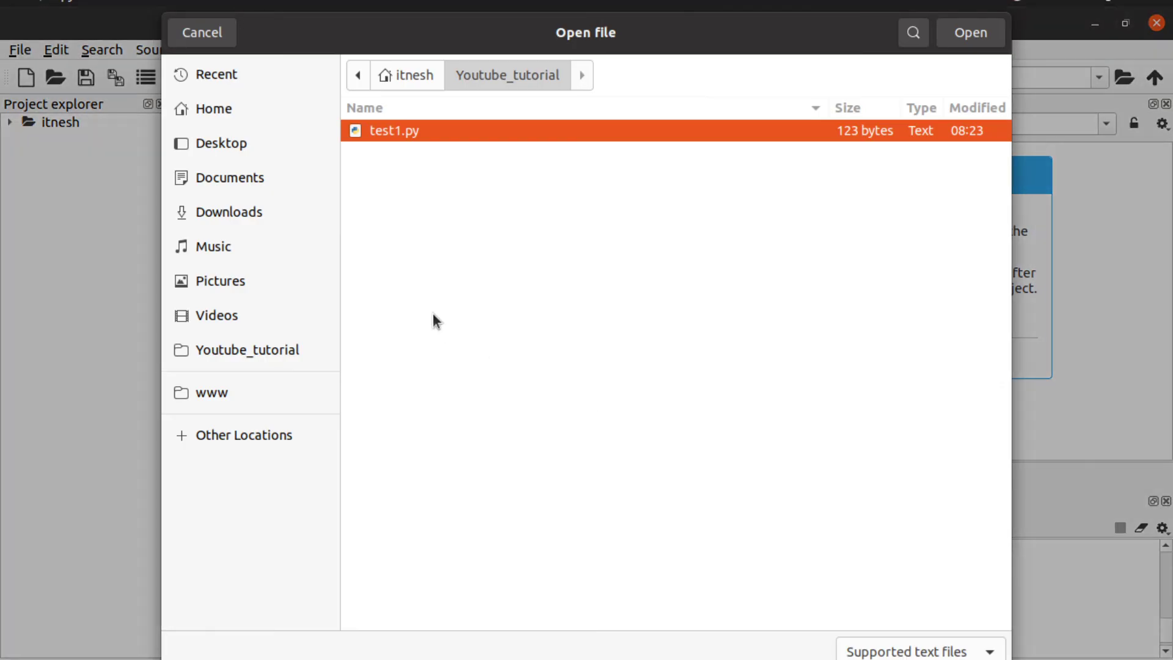
pyautogui.click(411, 74)
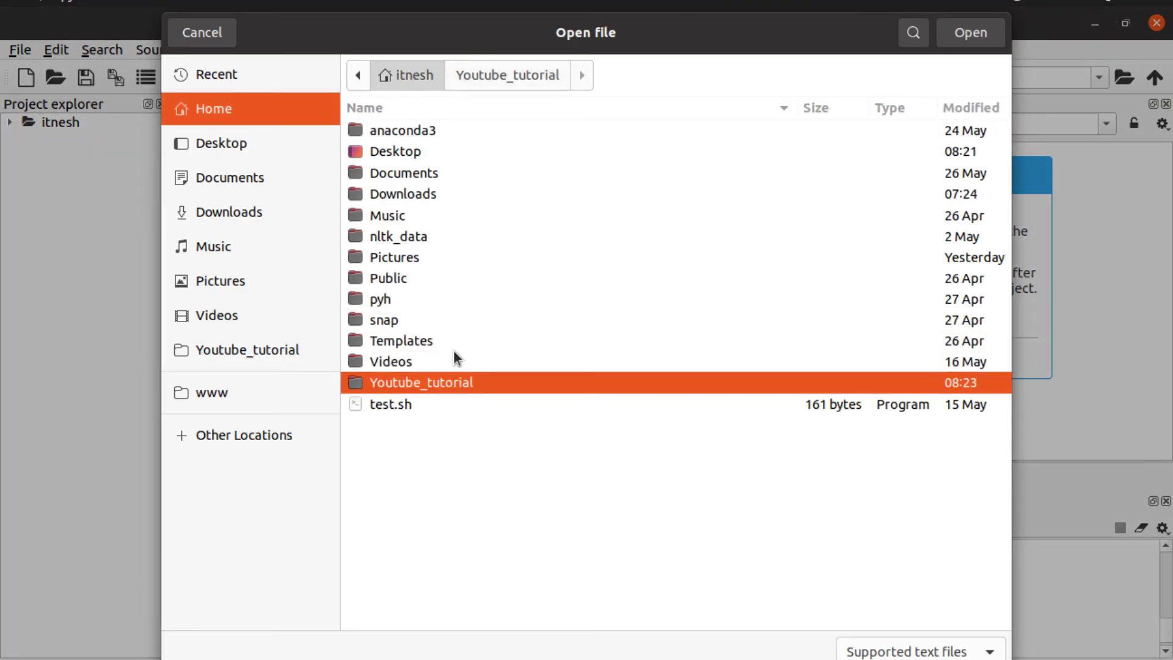
pyautogui.click(427, 190)
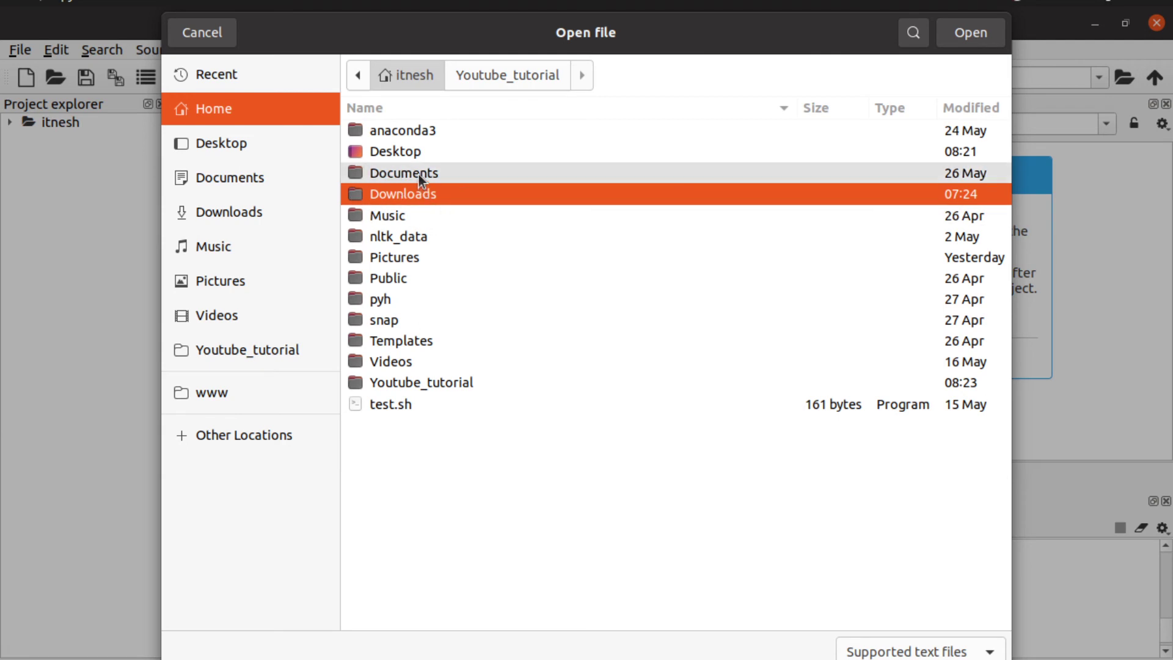
pyautogui.click(972, 35)
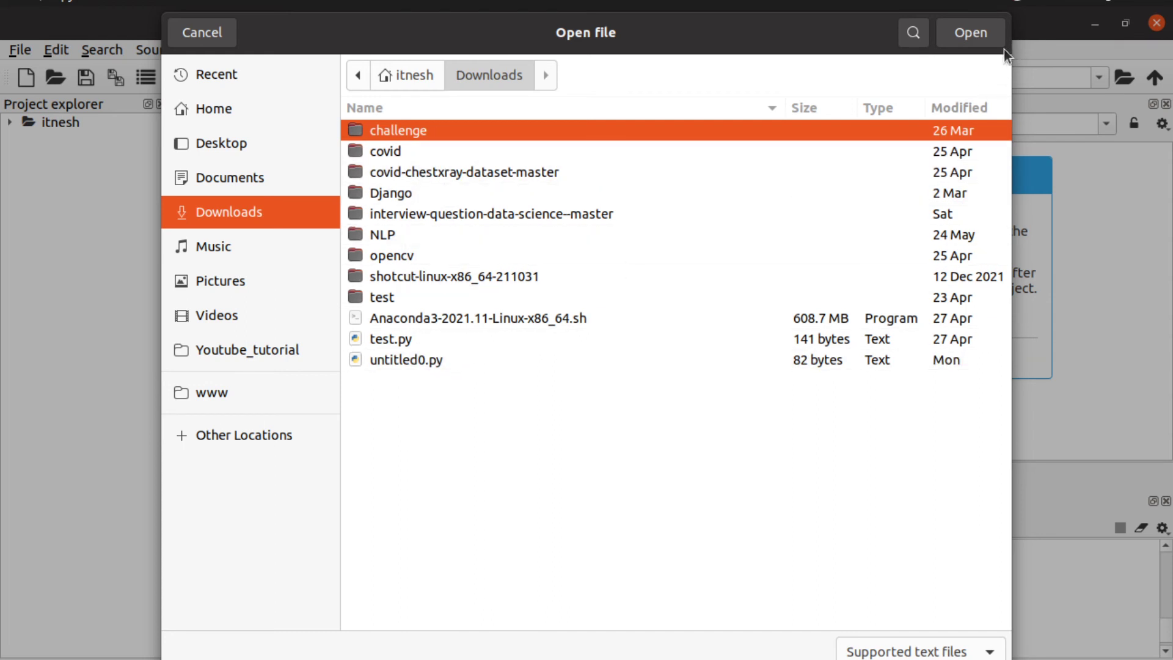
pyautogui.click(971, 33)
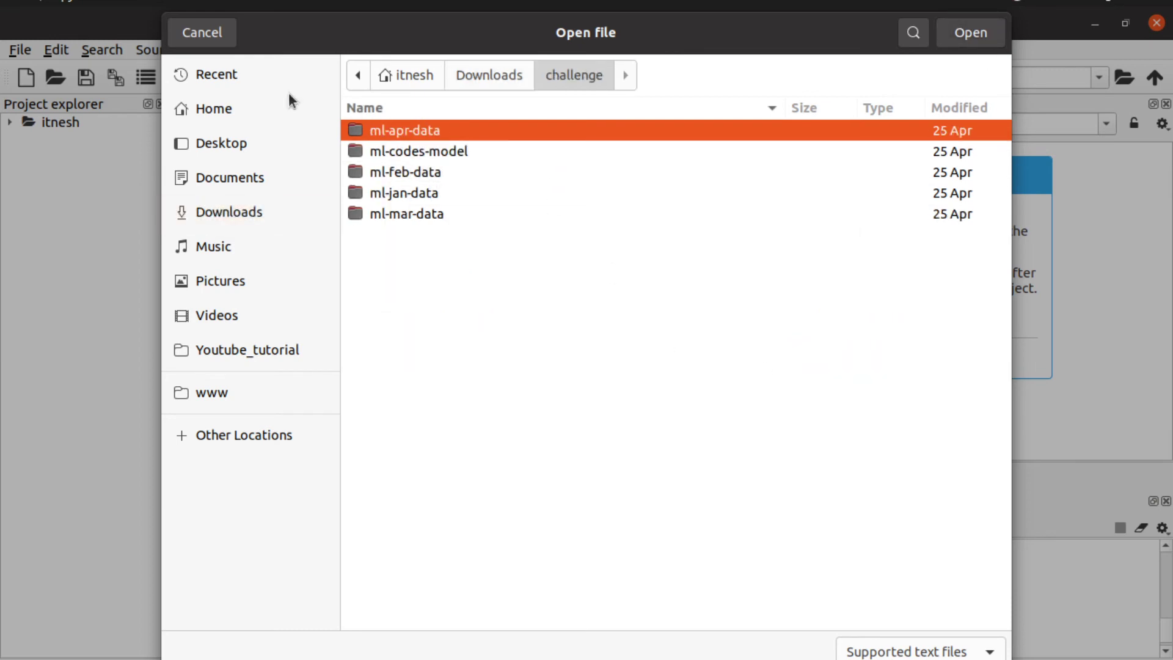
pyautogui.click(462, 75)
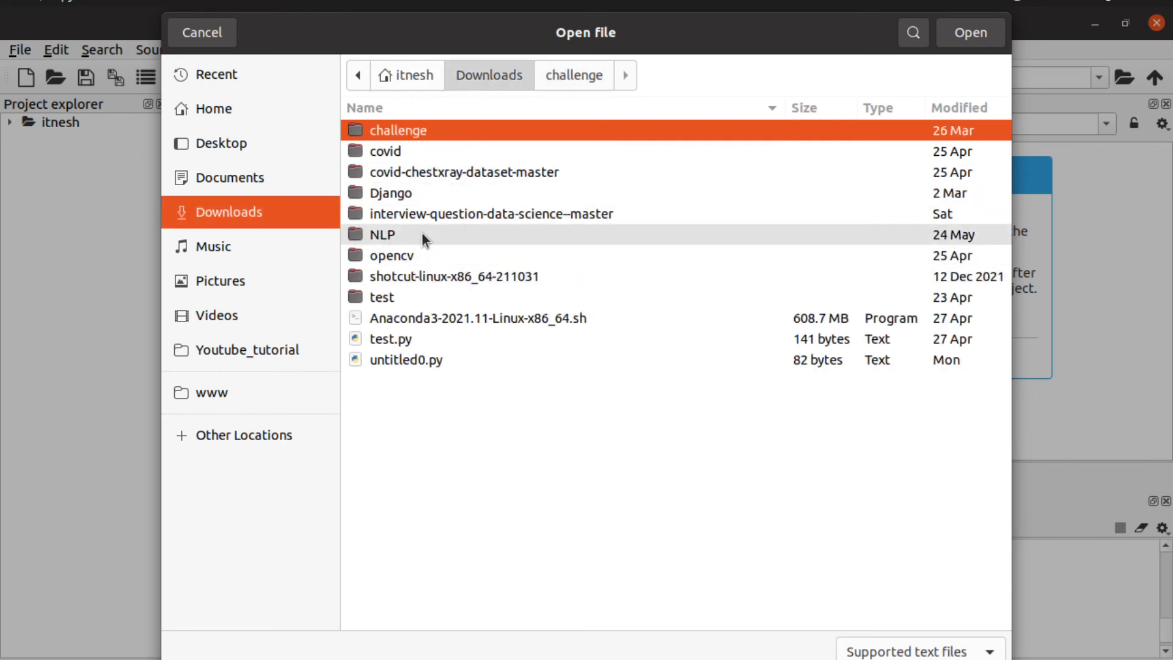
pyautogui.click(208, 33)
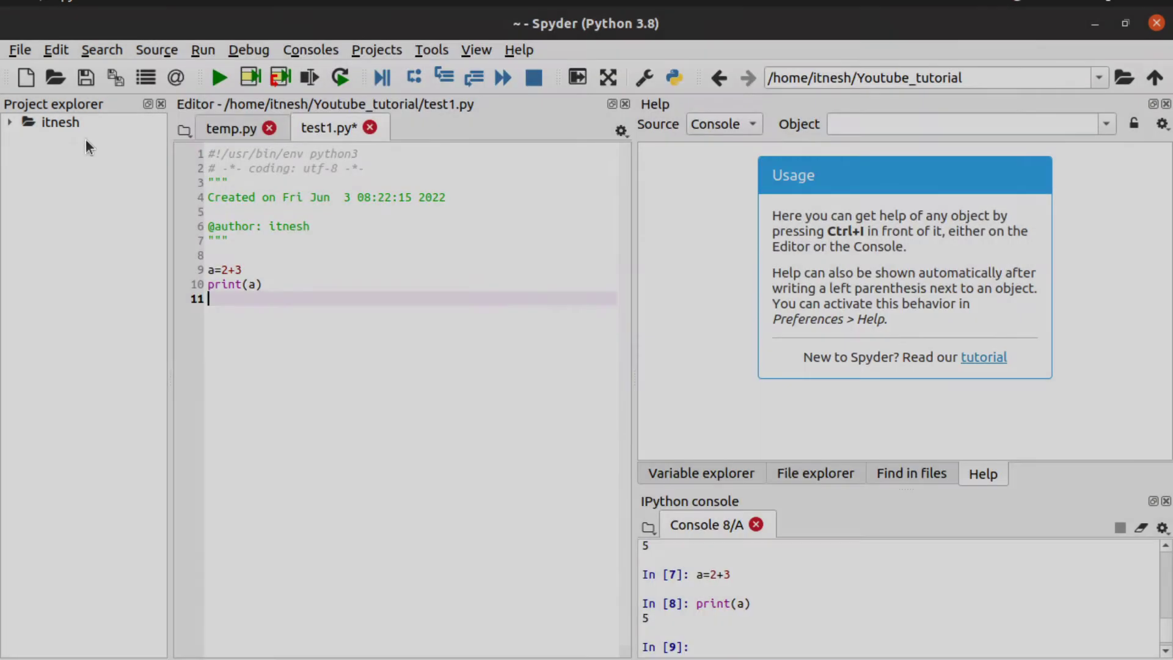
# Step: Open test.sh from the home folder in a new editor tab
pyautogui.click(13, 49)
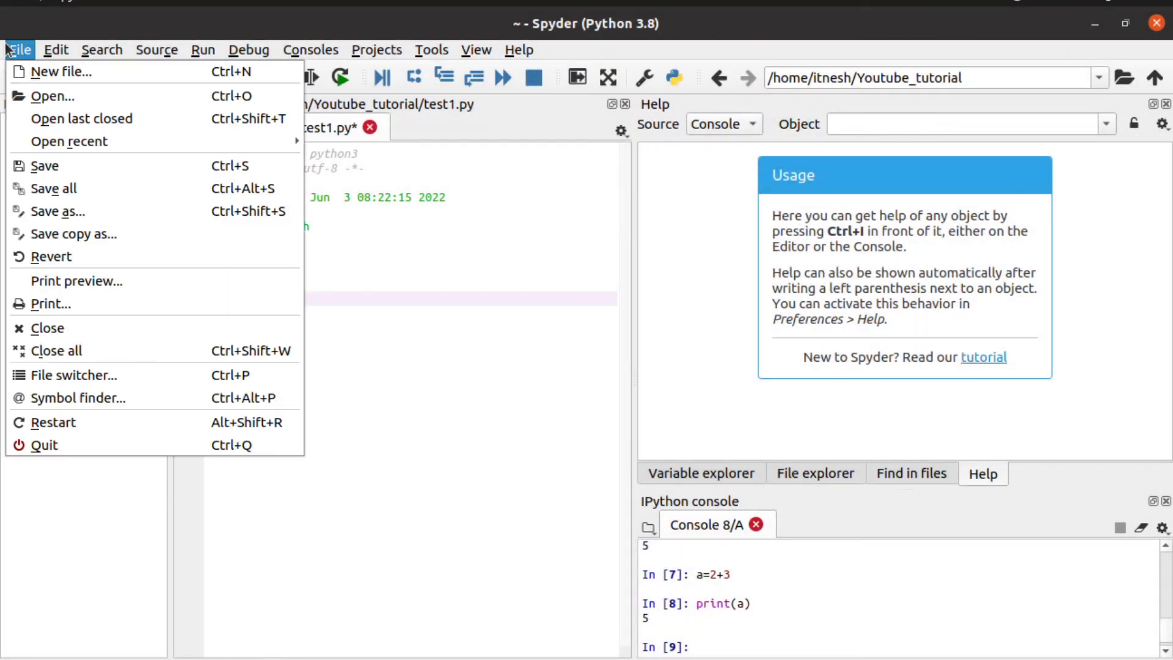
pyautogui.click(63, 101)
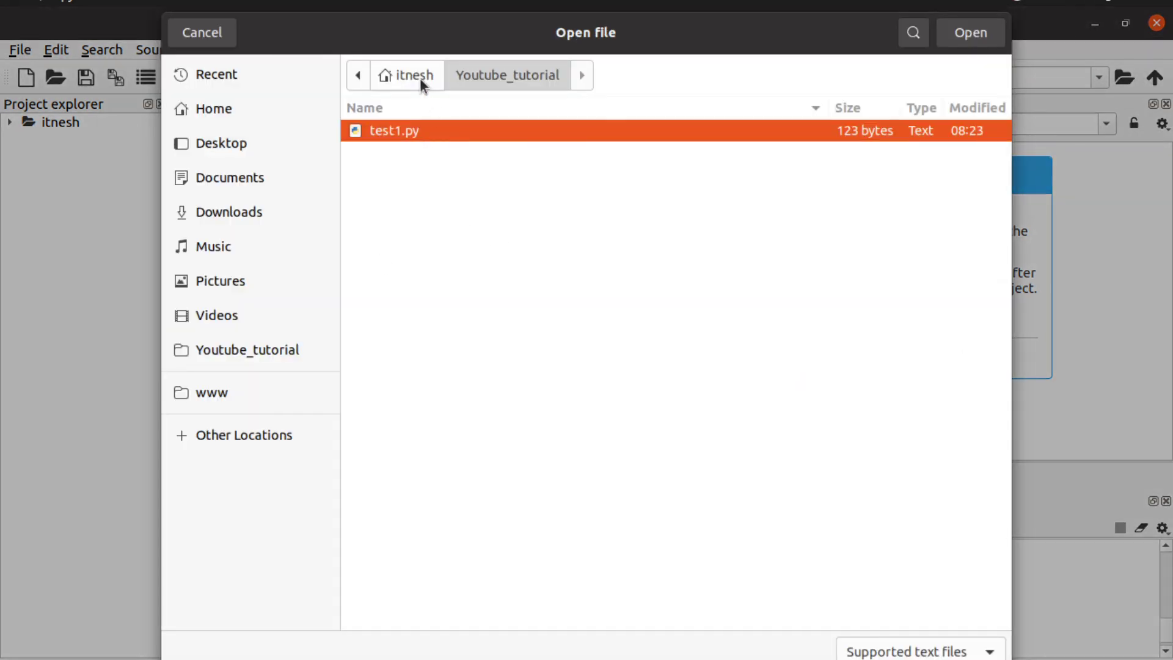
pyautogui.click(419, 78)
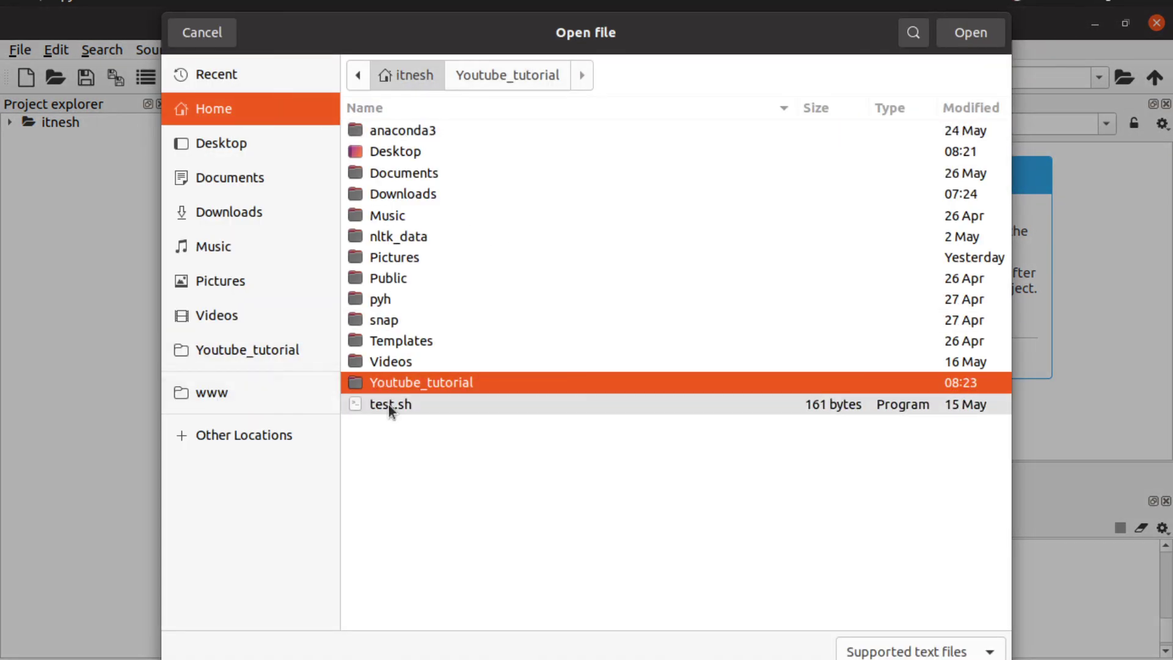
pyautogui.click(413, 406)
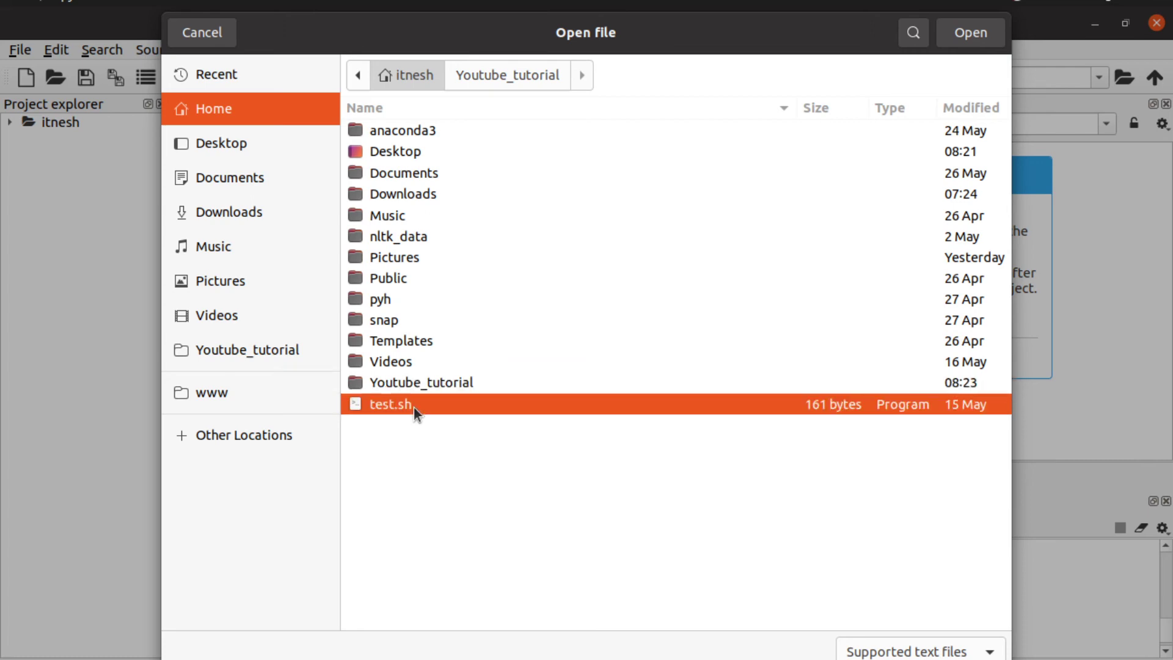
pyautogui.click(968, 34)
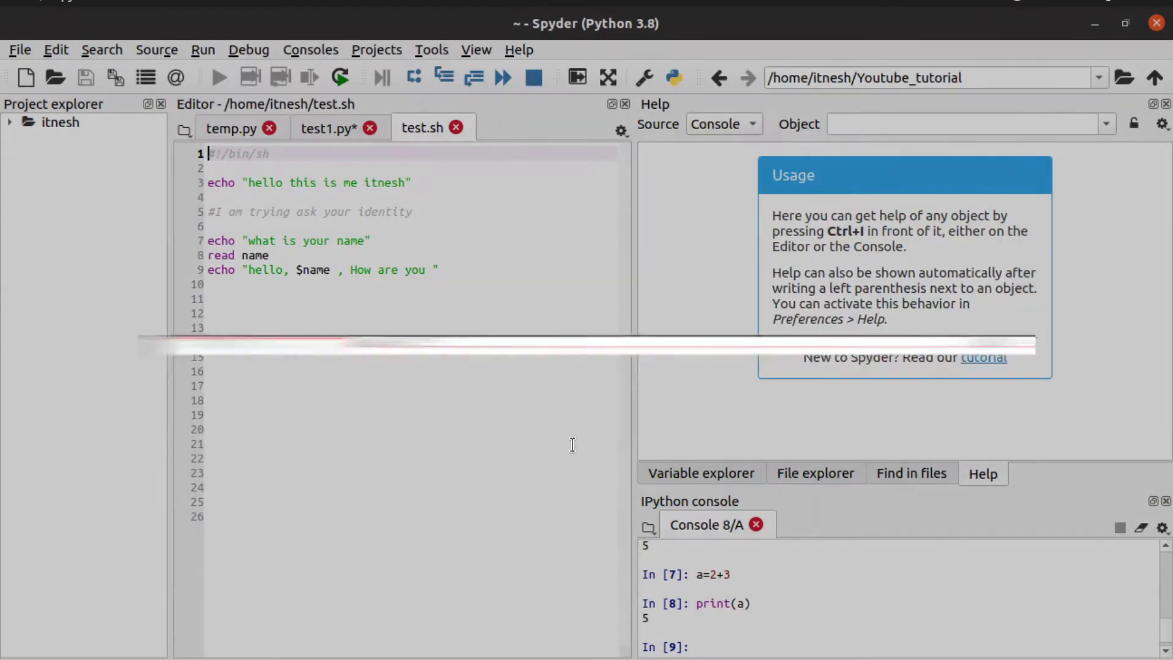
# Step: Browse the File through Tools menus, ending with the Projects menu shown
pyautogui.click(22, 51)
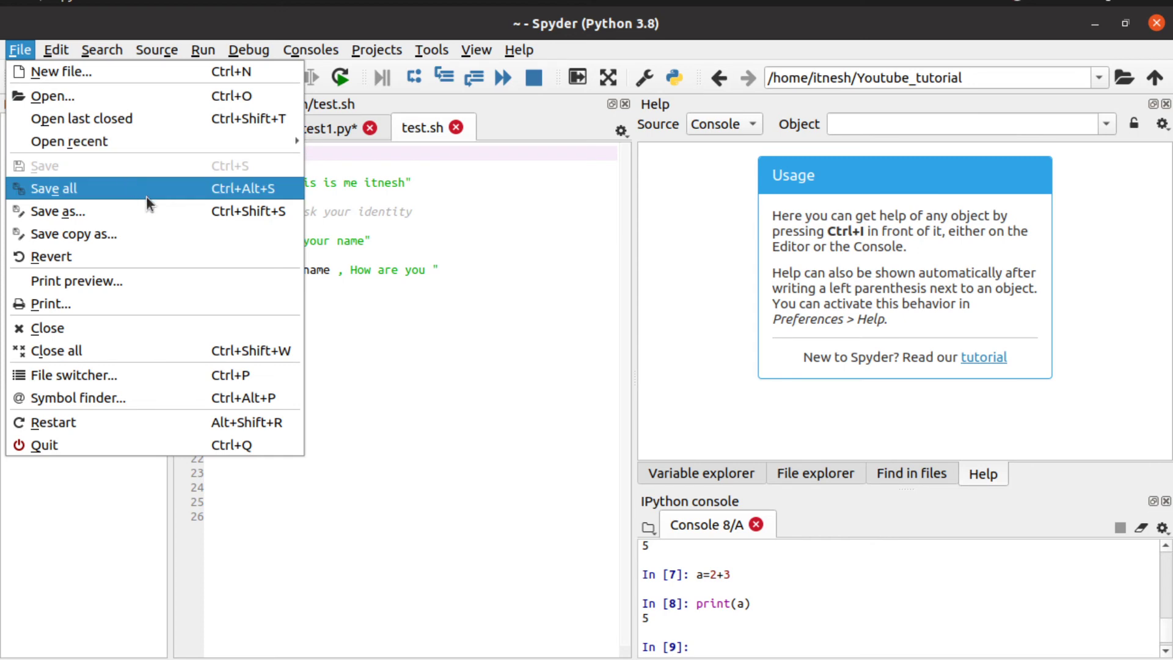
pyautogui.moveTo(170, 139)
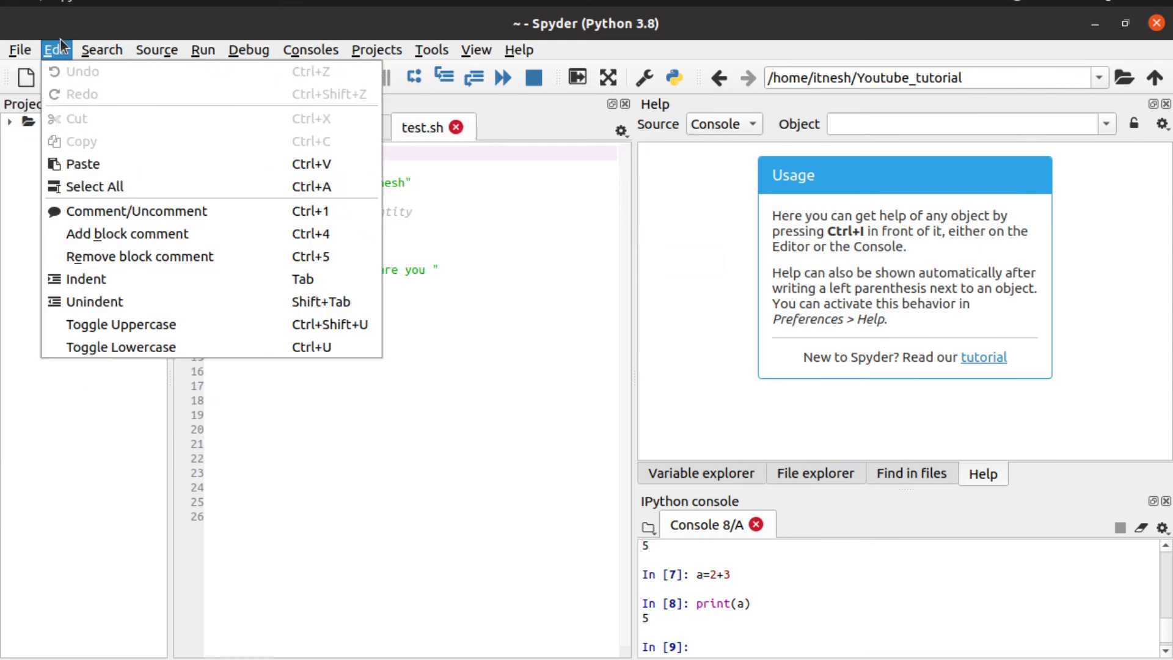
pyautogui.moveTo(82, 45)
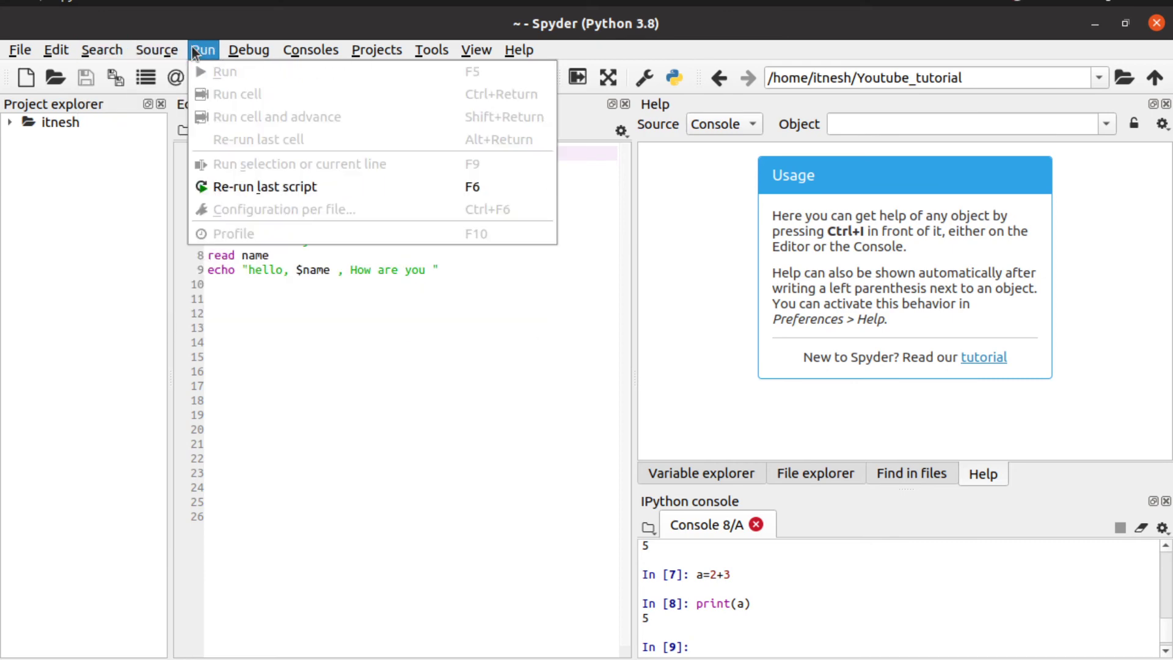
pyautogui.moveTo(242, 50)
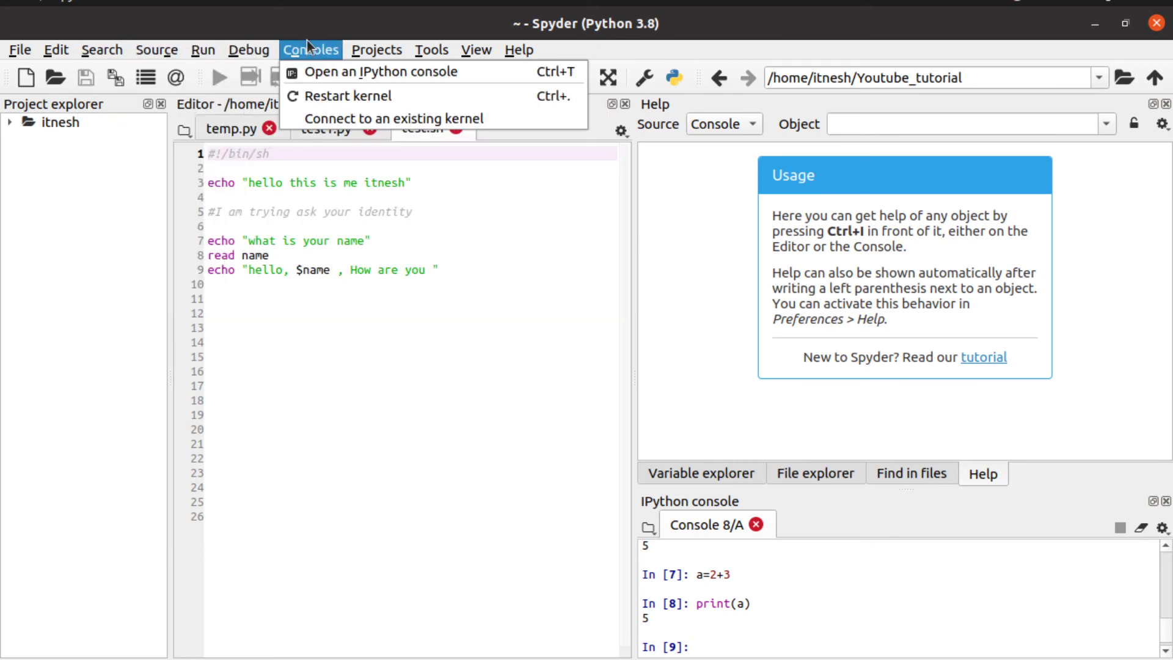
pyautogui.moveTo(379, 38)
pyautogui.moveTo(412, 51)
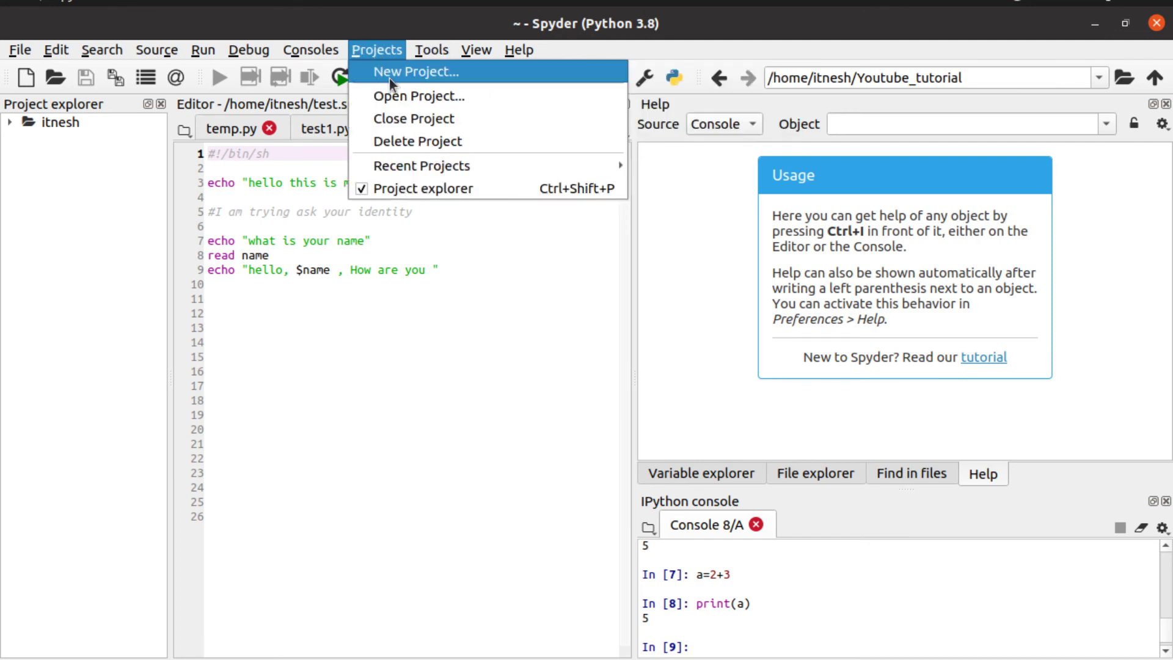
# Step: Try opening Desktop as a project and dismiss the not-a-Spyder-project error
pyautogui.click(404, 96)
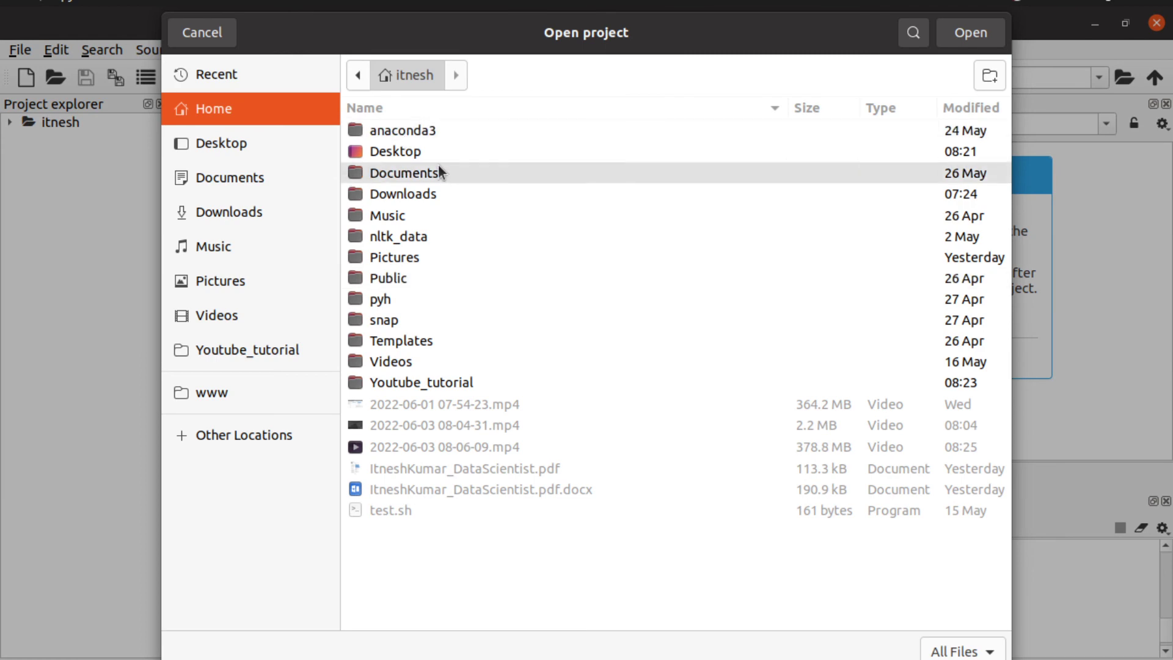
pyautogui.click(433, 152)
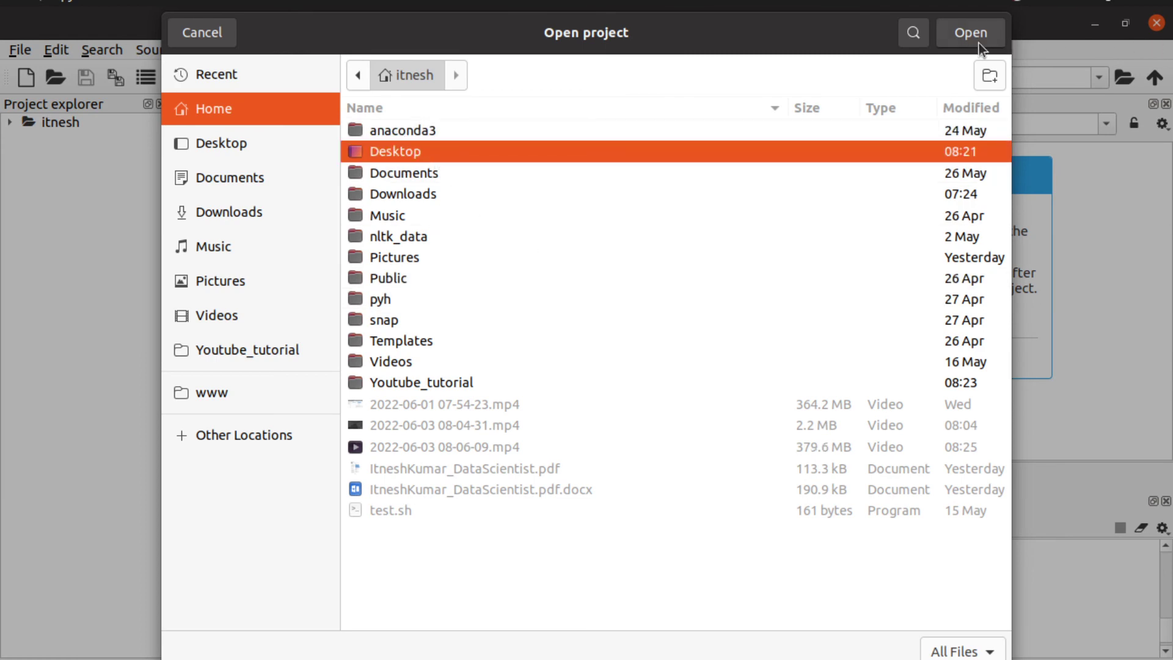
pyautogui.click(978, 42)
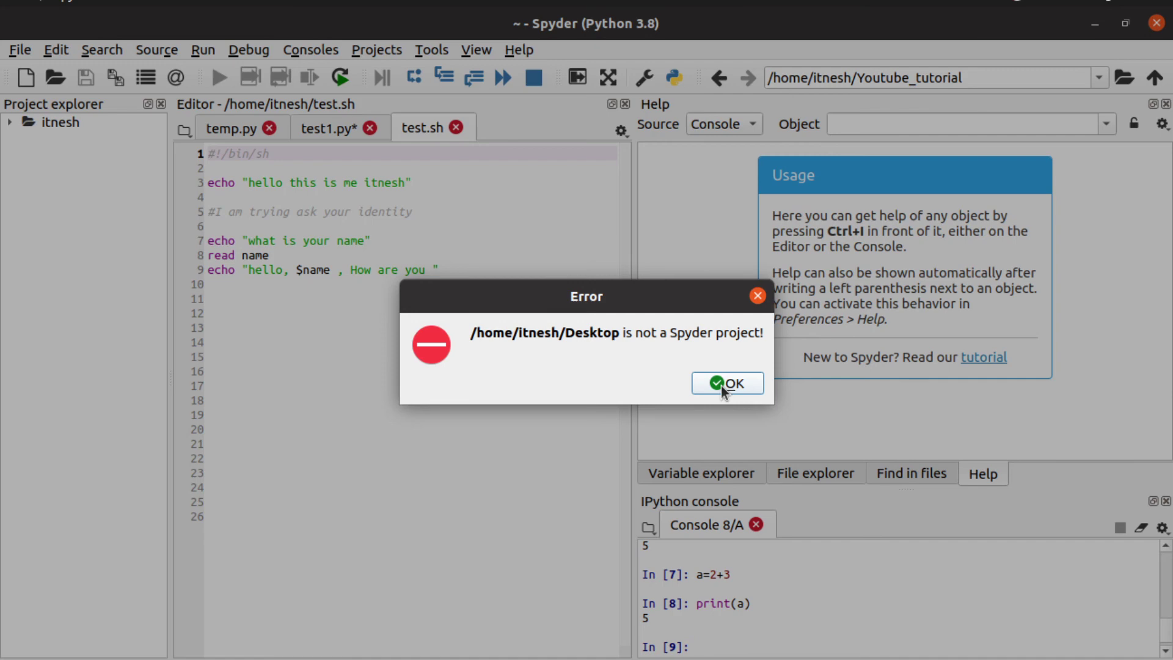
pyautogui.click(721, 383)
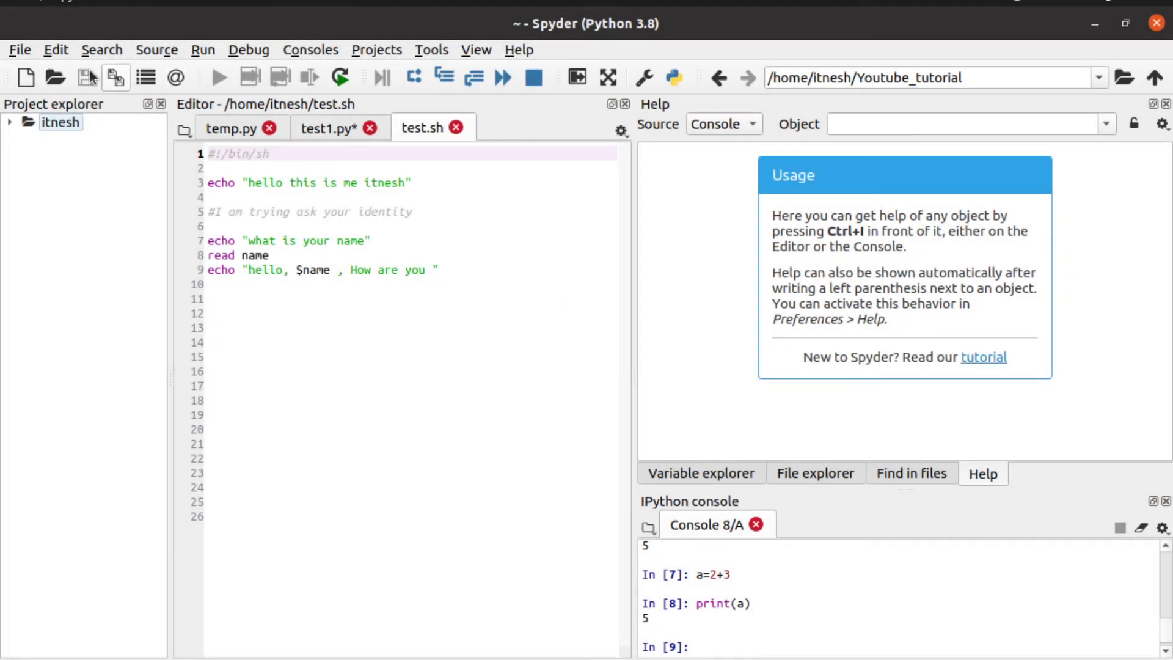
# Step: Browse the Projects, View, File and Edit menus, leaving the Edit commands displayed
pyautogui.click(376, 51)
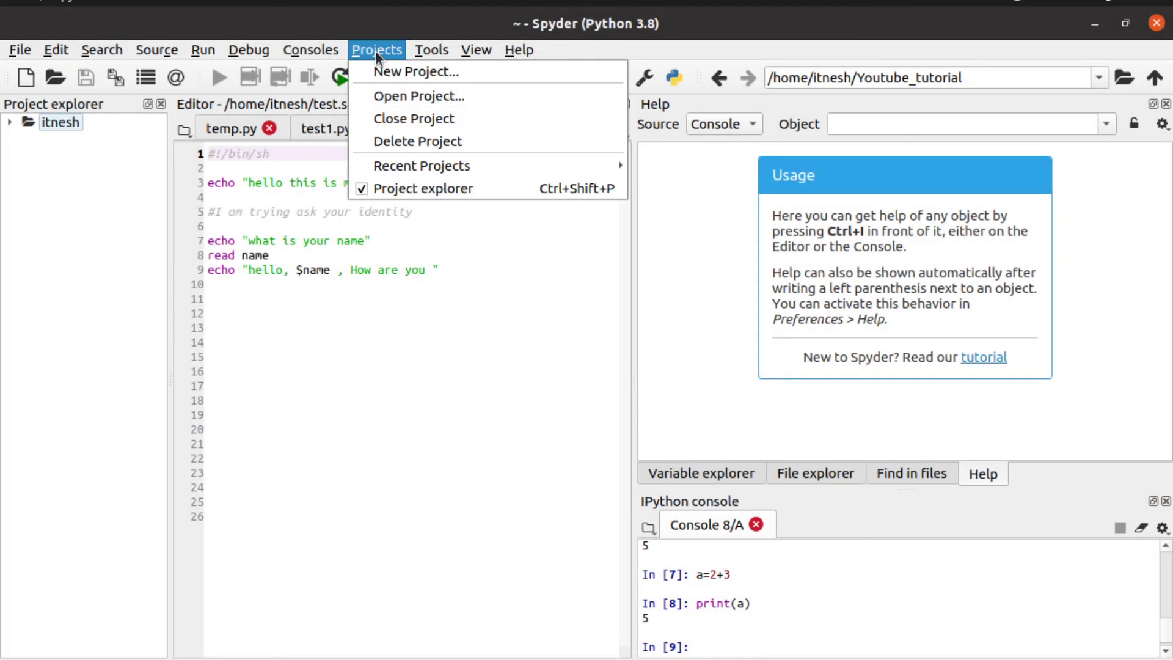
pyautogui.moveTo(430, 51)
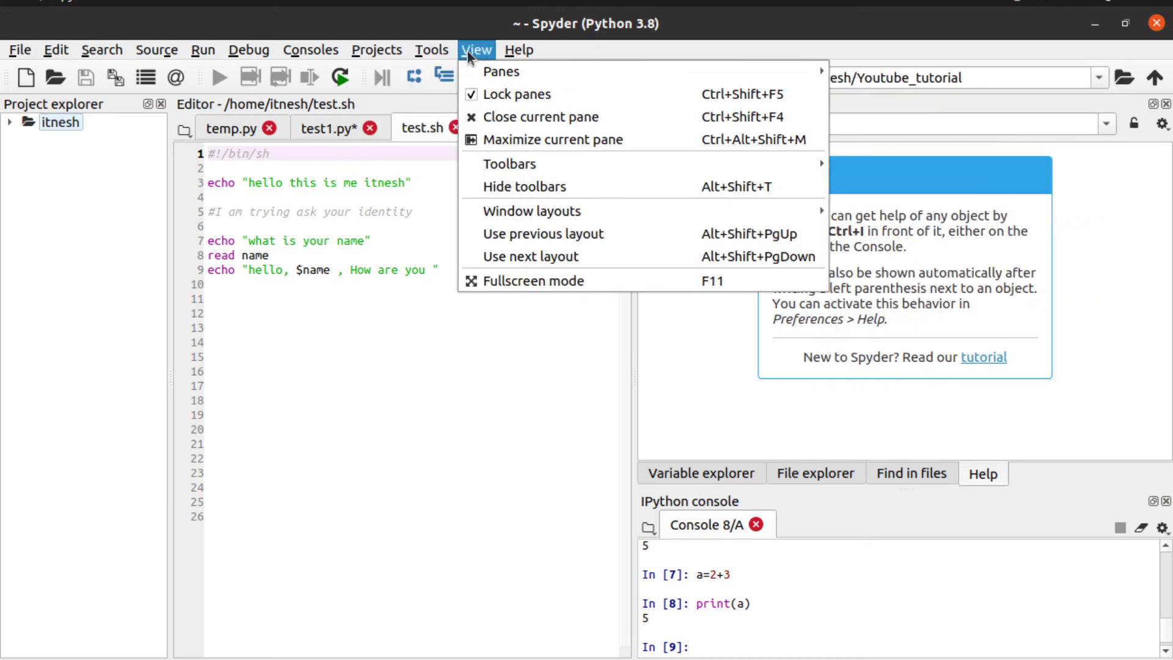
pyautogui.moveTo(513, 51)
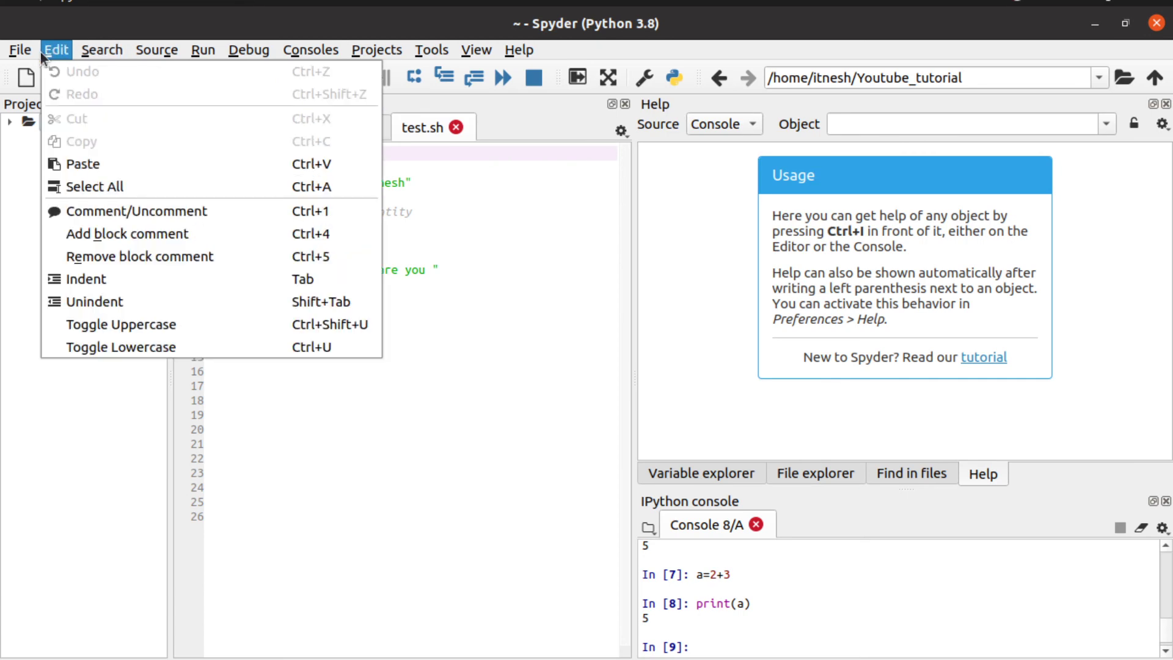
pyautogui.moveTo(11, 50)
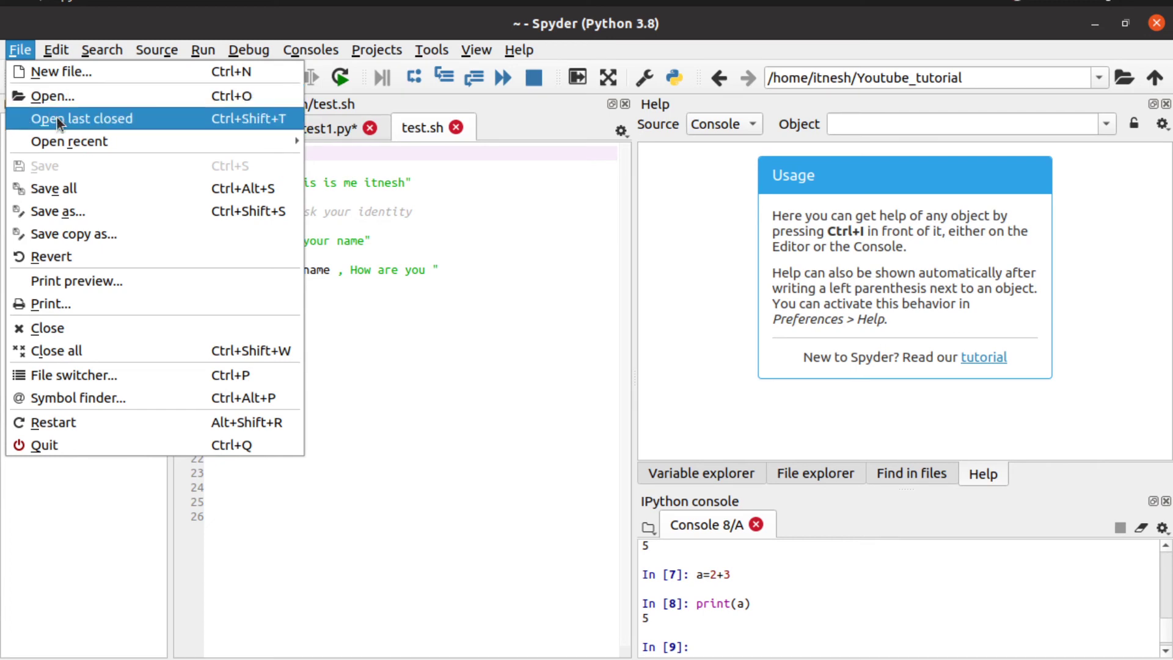
pyautogui.moveTo(64, 140)
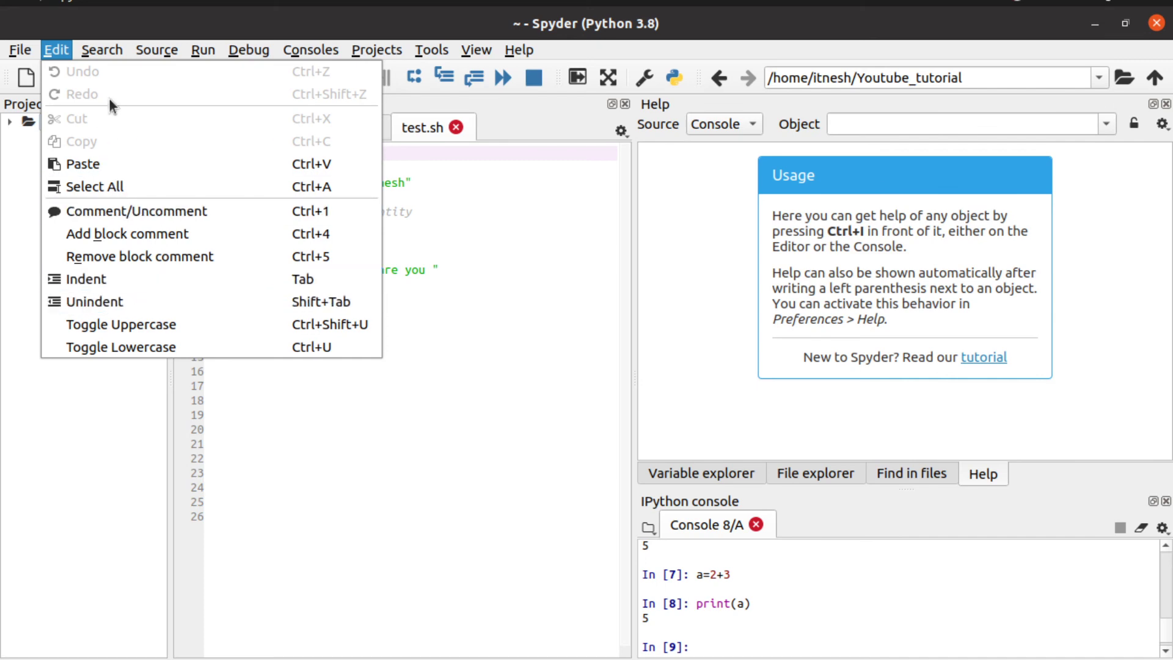
# Step: Review the Search, Source and Run menus, then close the menu over the test.sh editor
pyautogui.moveTo(105, 48)
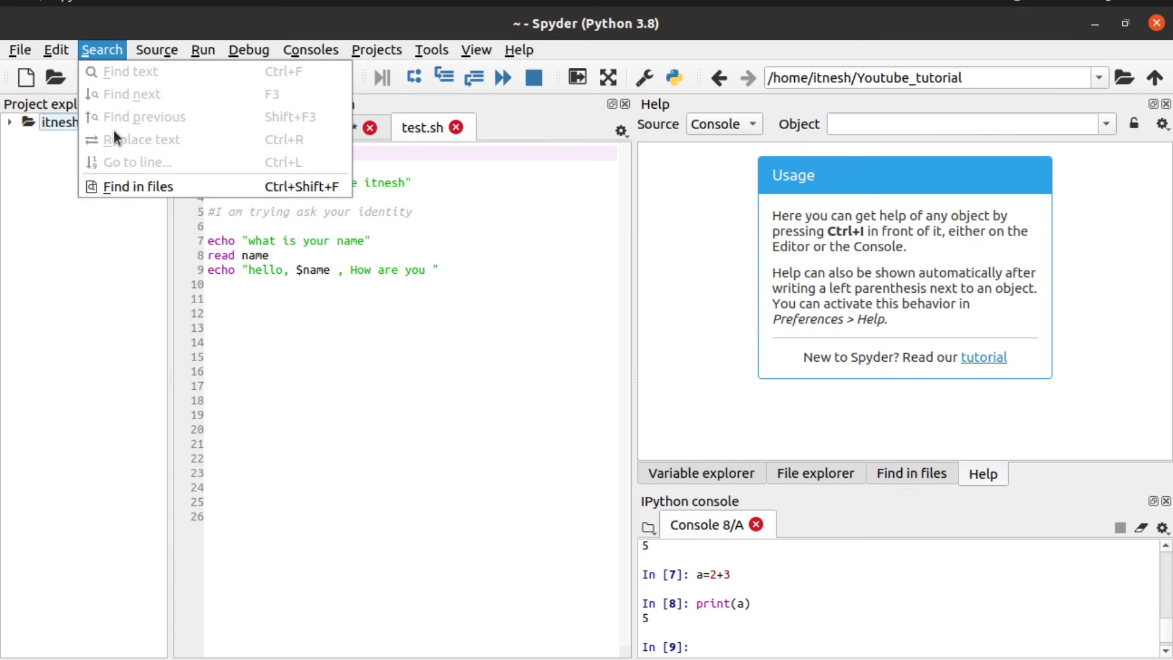
pyautogui.moveTo(155, 47)
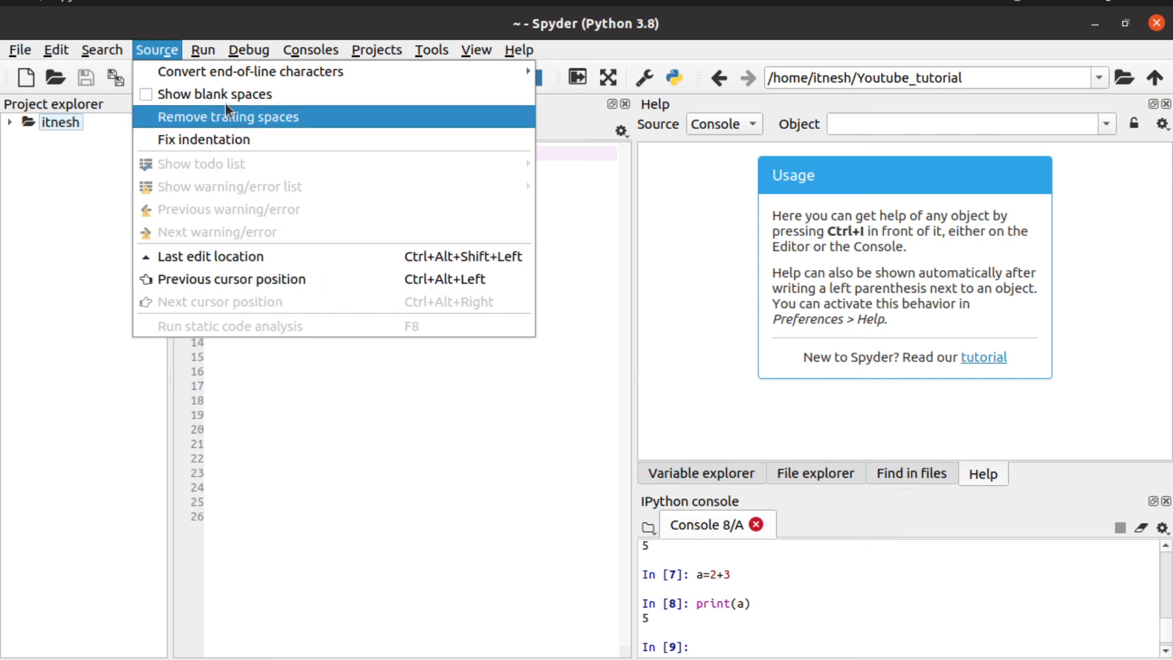
pyautogui.moveTo(199, 52)
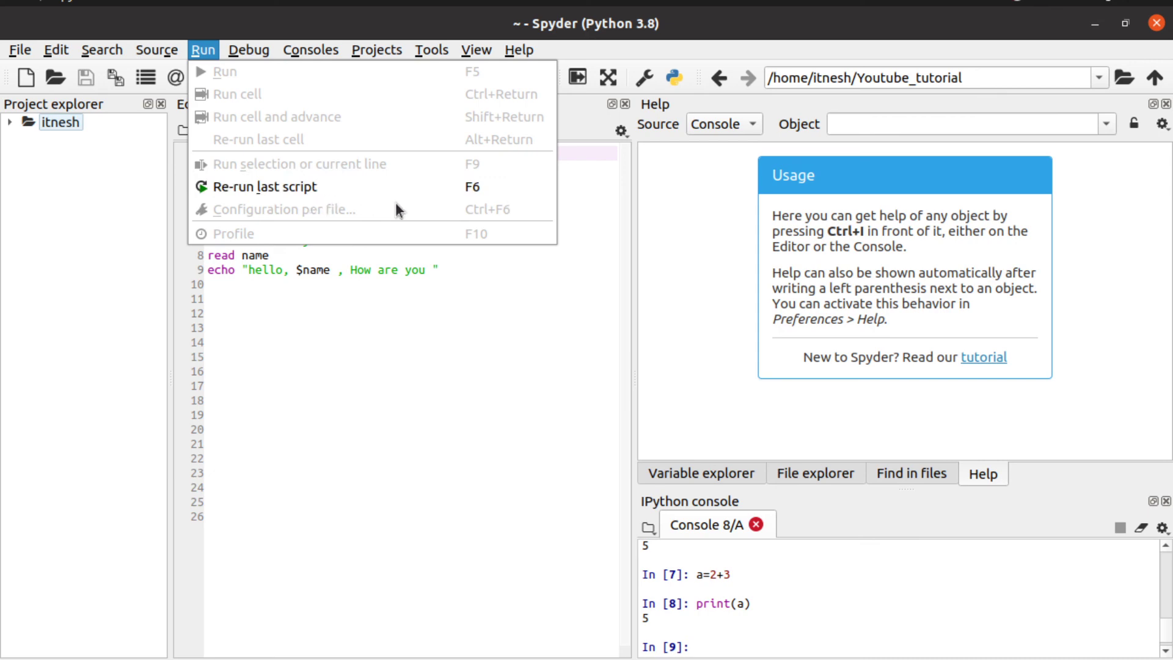
pyautogui.click(428, 308)
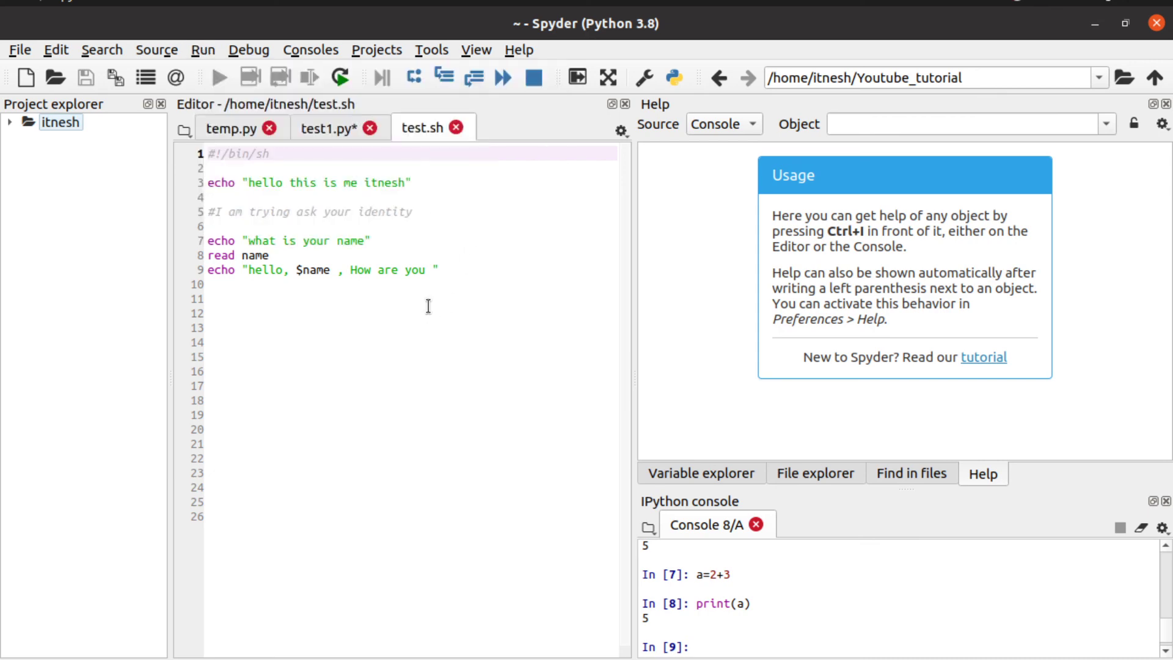
# Step: Switch to test1.py, save and run it so the console prints 5, then show the Debug menu
pyautogui.click(339, 125)
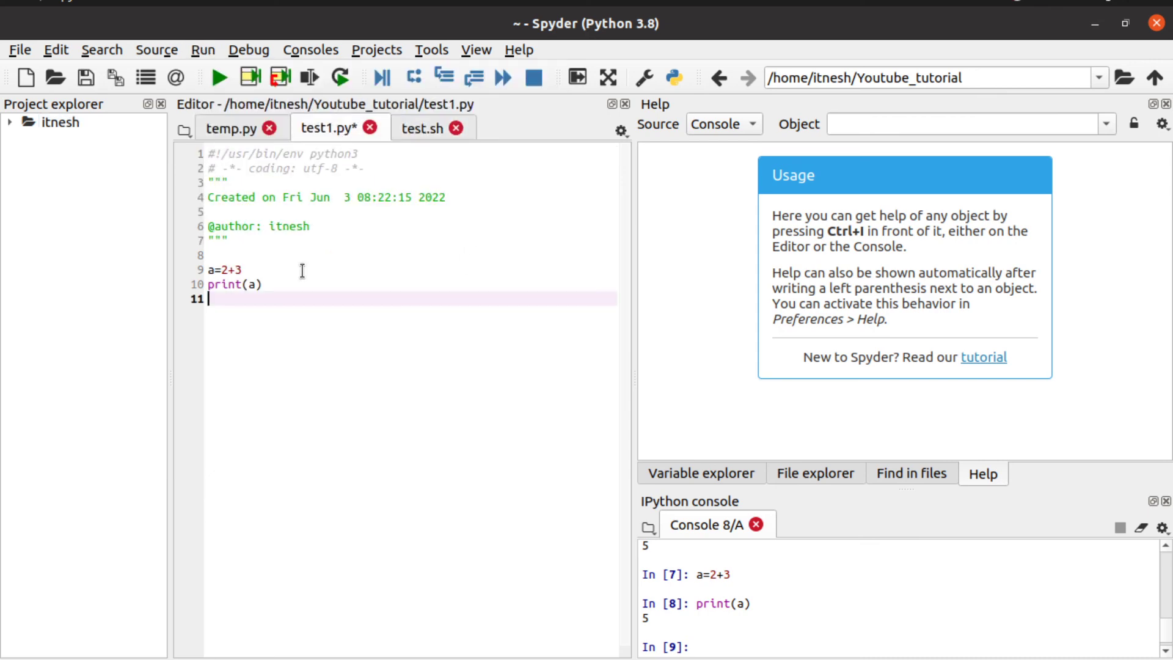
pyautogui.press('F5')
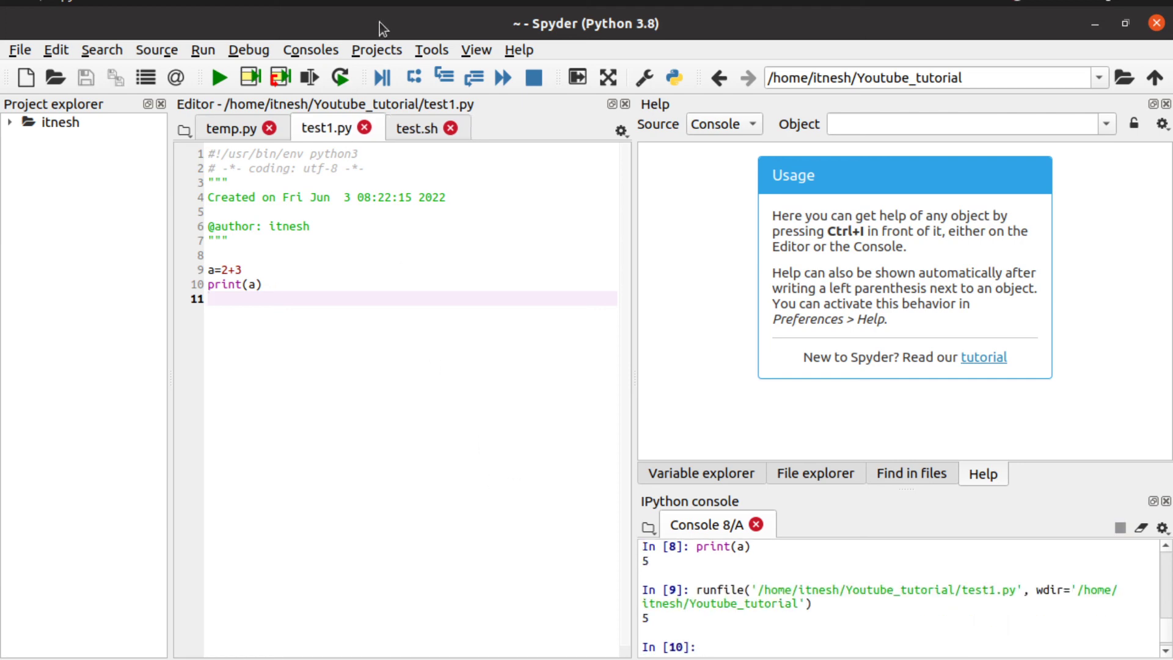
pyautogui.click(261, 52)
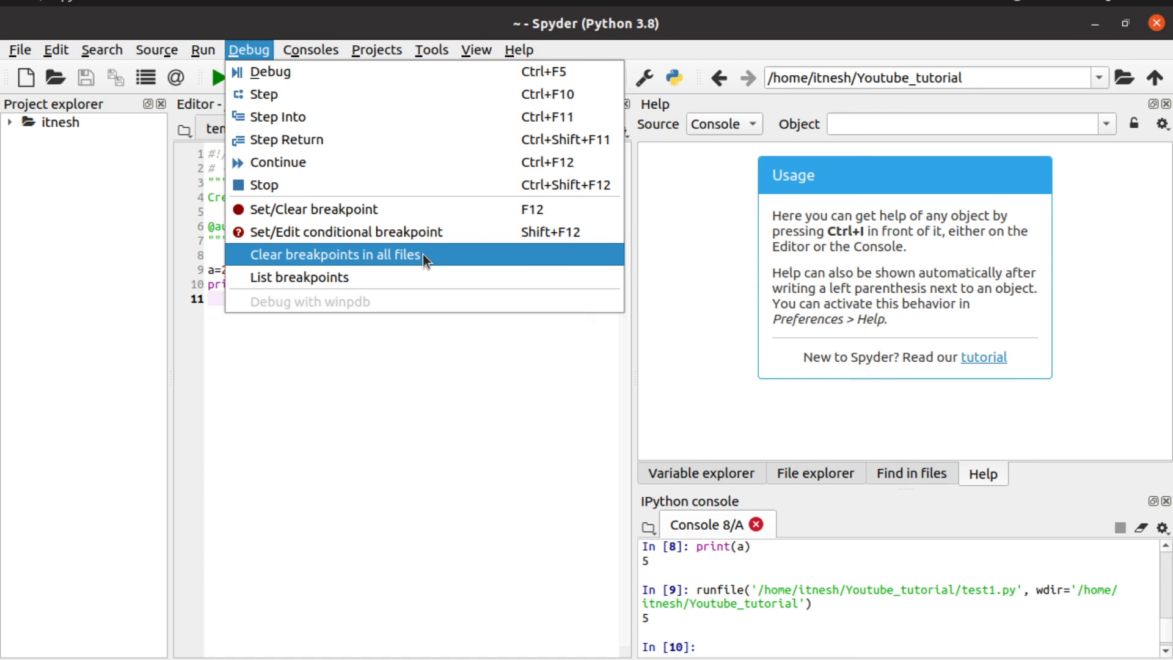
# Step: Show the empty breakpoints list, then select code lines 5, 9 (a=2+3) and 4
pyautogui.click(362, 273)
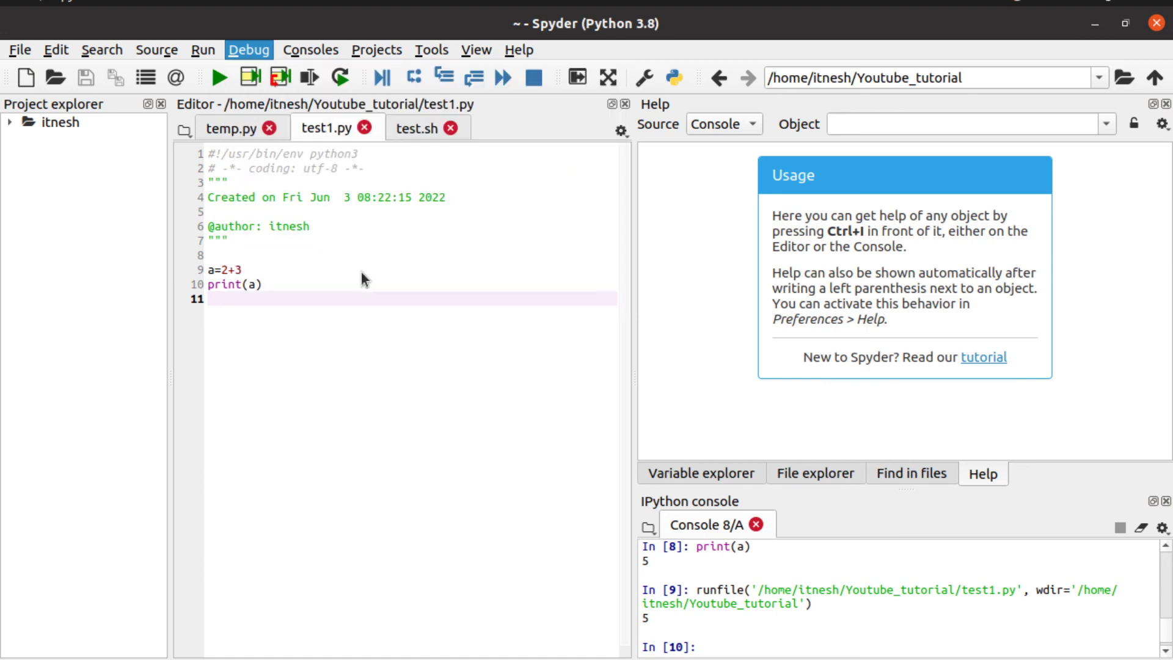
pyautogui.click(192, 205)
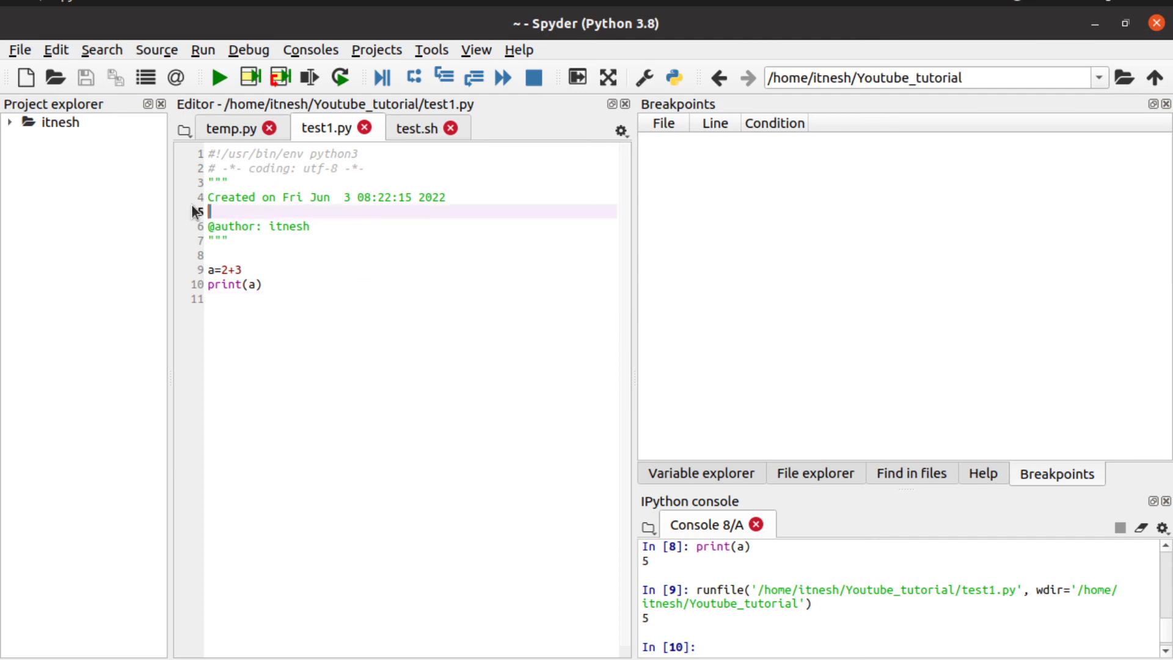
pyautogui.click(178, 270)
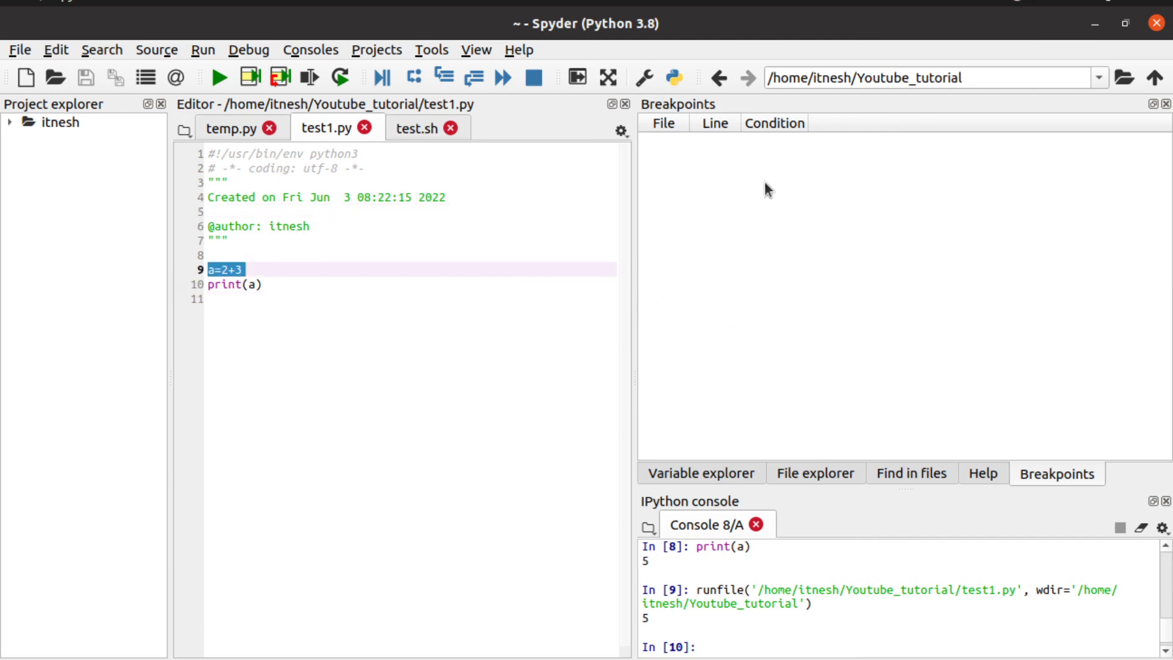
pyautogui.click(181, 203)
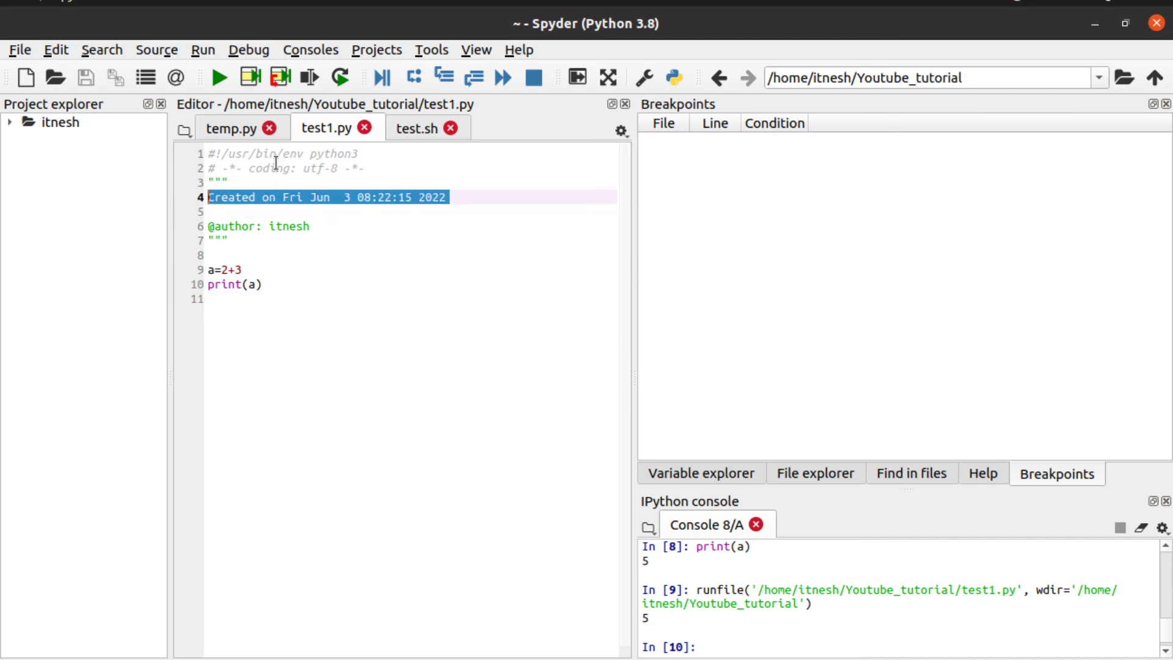
# Step: Browse the Debug, Consoles, Projects, Source, File and Tools menu commands
pyautogui.click(256, 51)
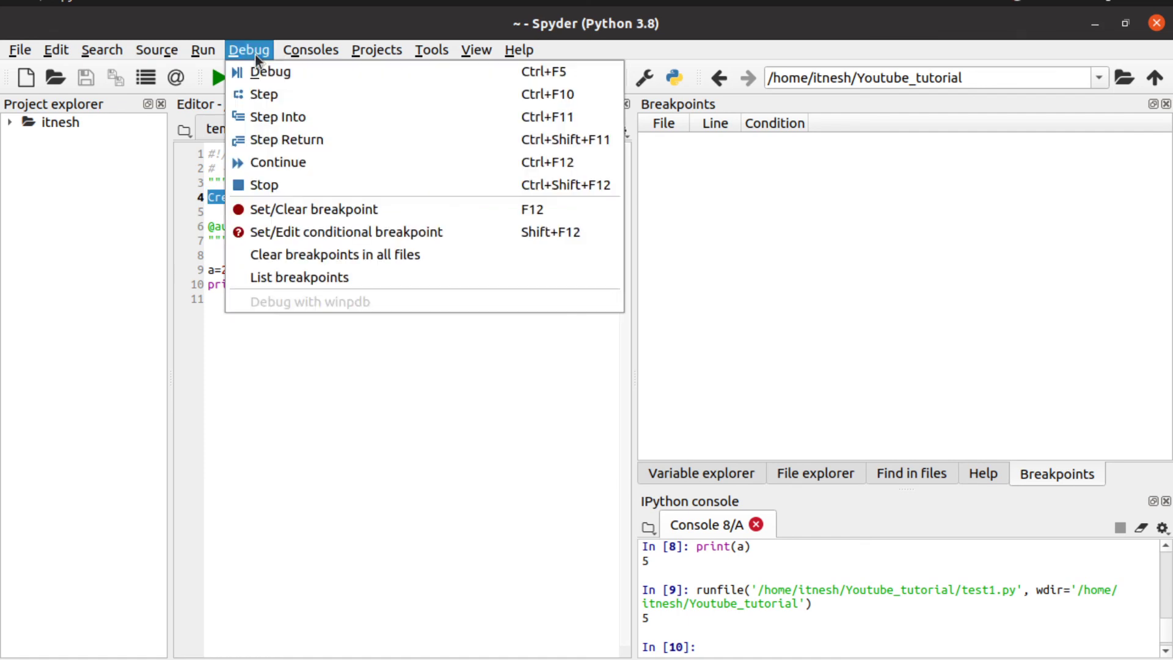
pyautogui.moveTo(290, 47)
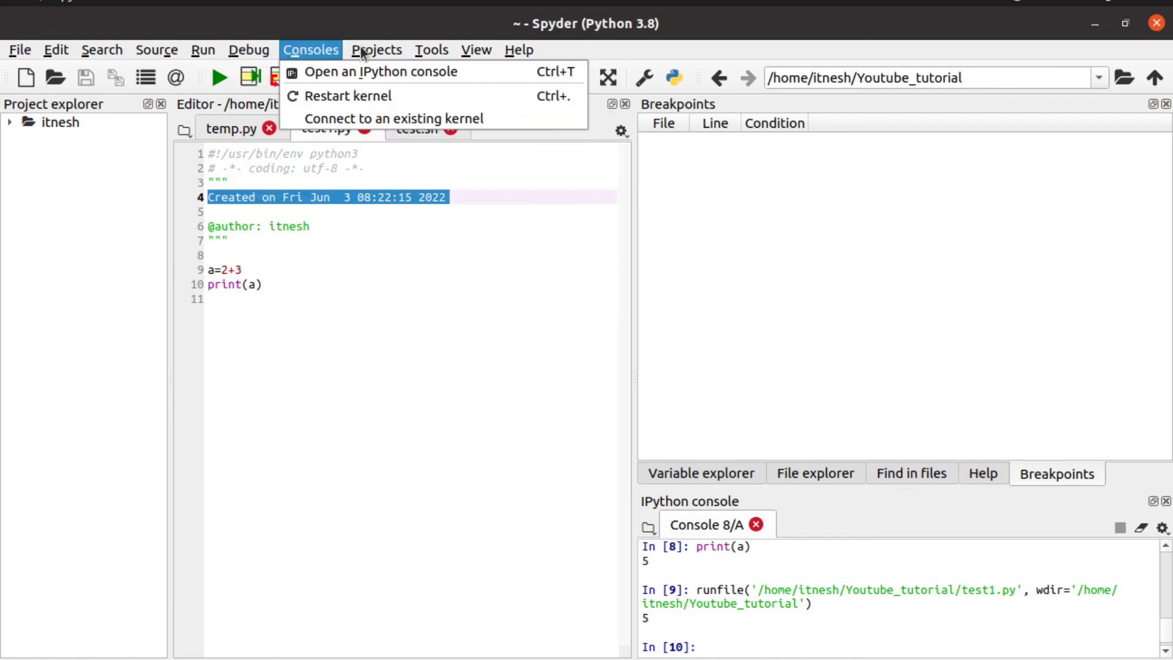
pyautogui.moveTo(444, 55)
pyautogui.moveTo(360, 48)
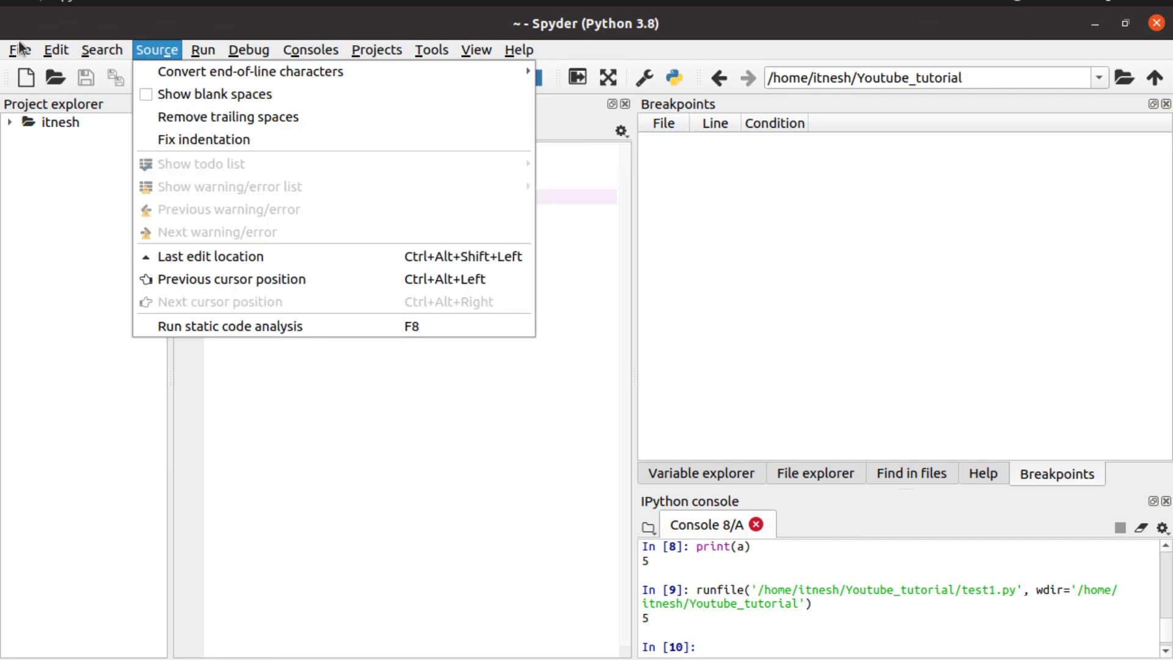
pyautogui.moveTo(22, 46)
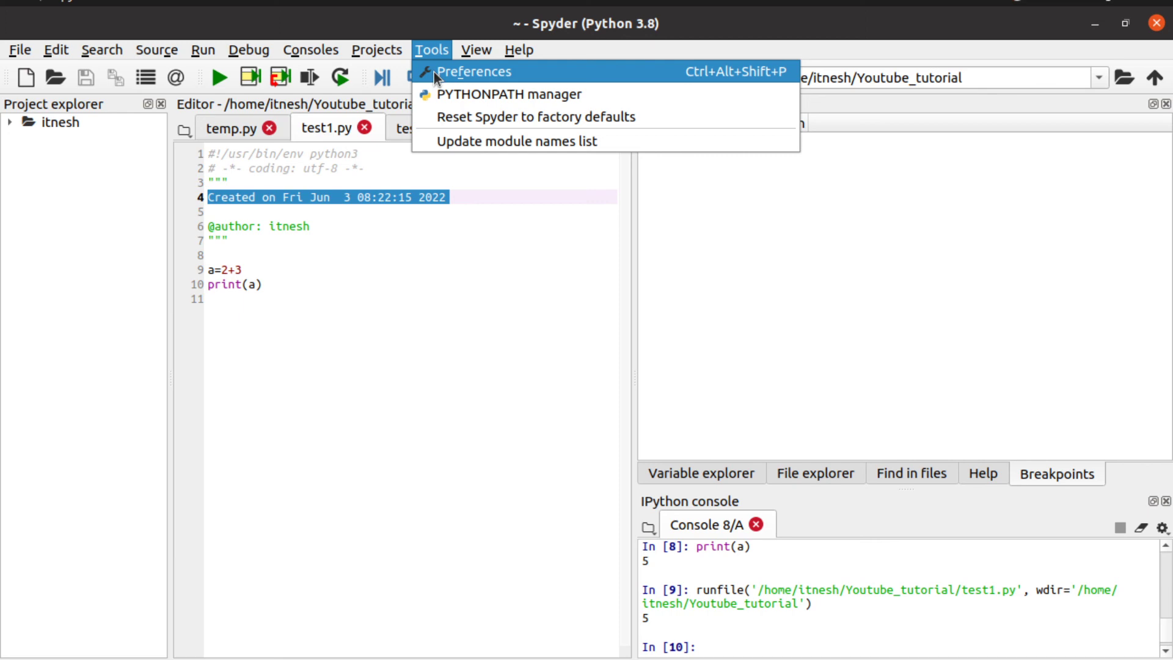
# Step: In Preferences, switch the Python interpreter to Default, restore the custom anaconda one, and close without applying
pyautogui.click(457, 72)
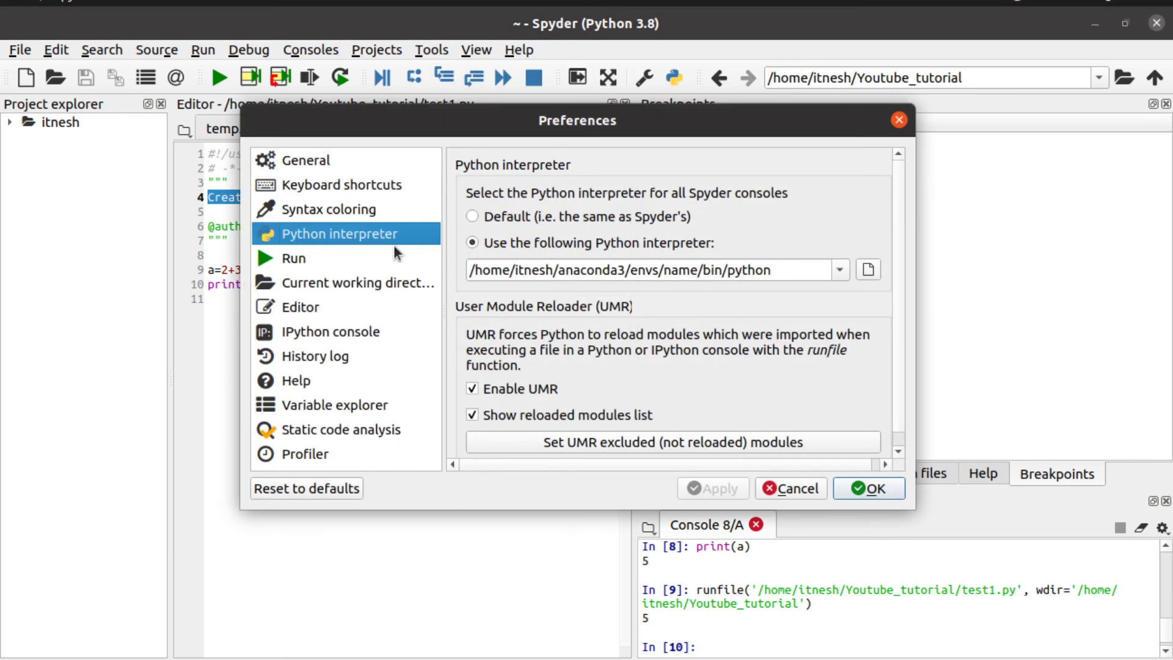
pyautogui.click(471, 217)
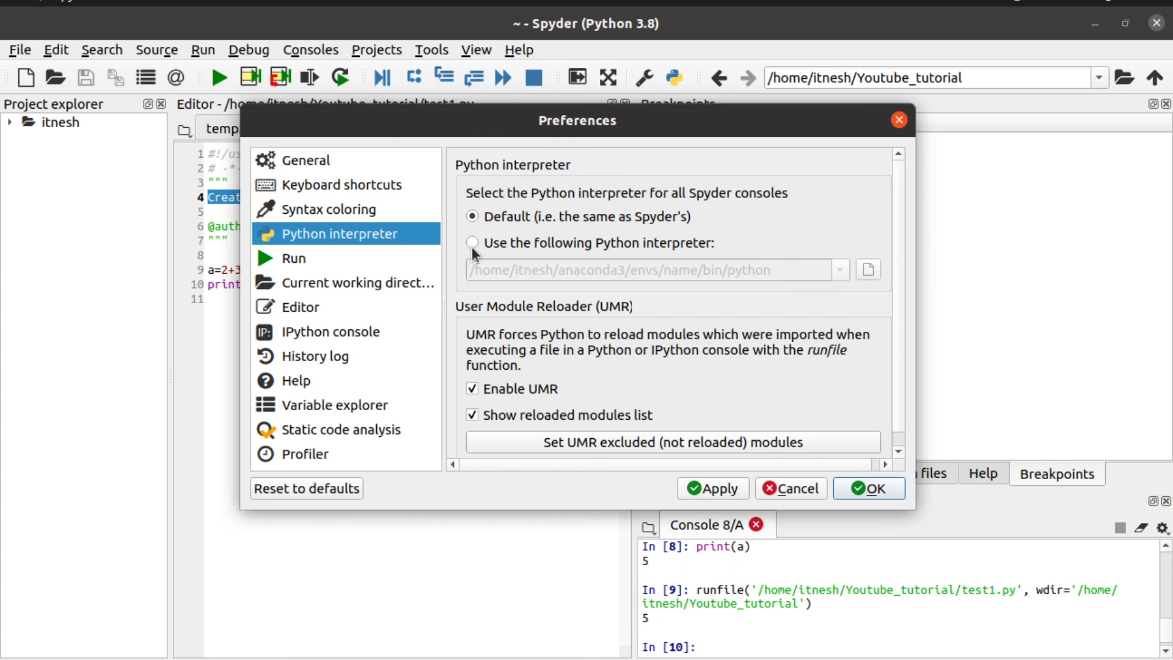
pyautogui.click(473, 242)
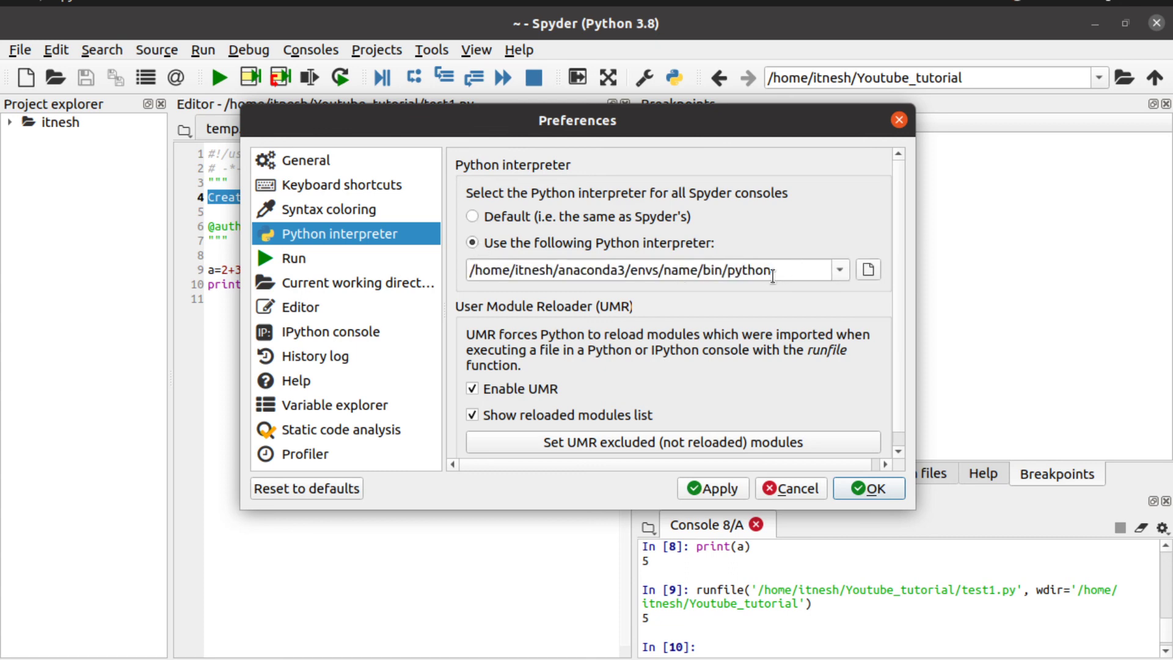
pyautogui.click(899, 121)
pyautogui.click(475, 50)
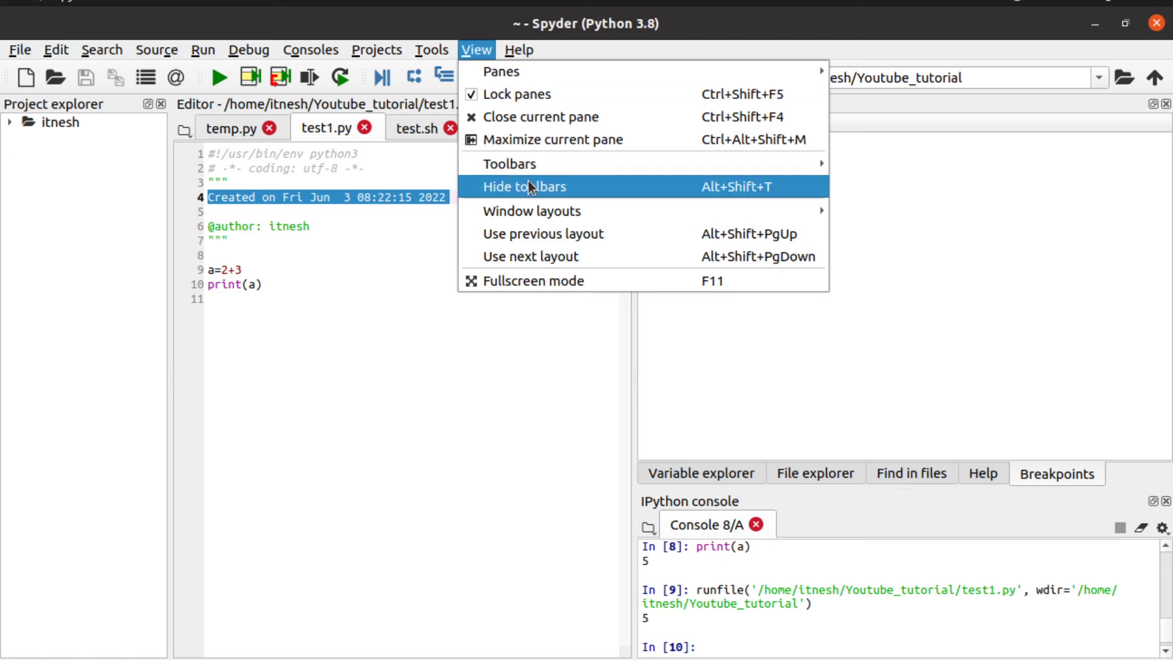
# Step: Display the View > Toolbars submenu with File, Run, Debug, Main and working-directory toolbars checked
pyautogui.moveTo(543, 165)
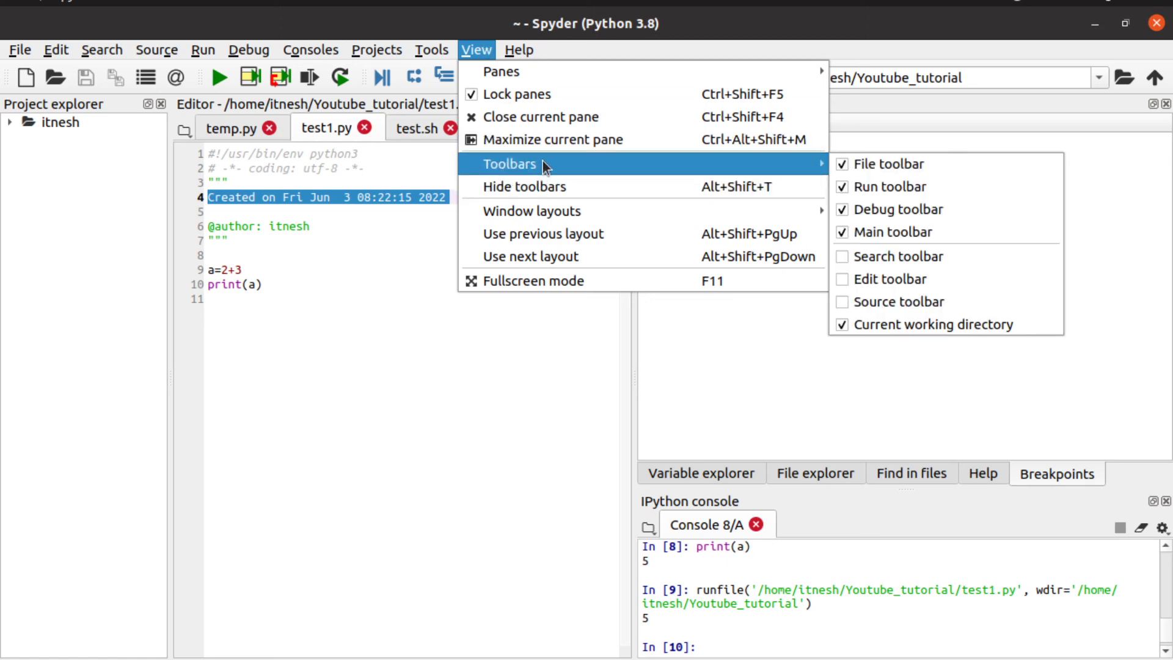